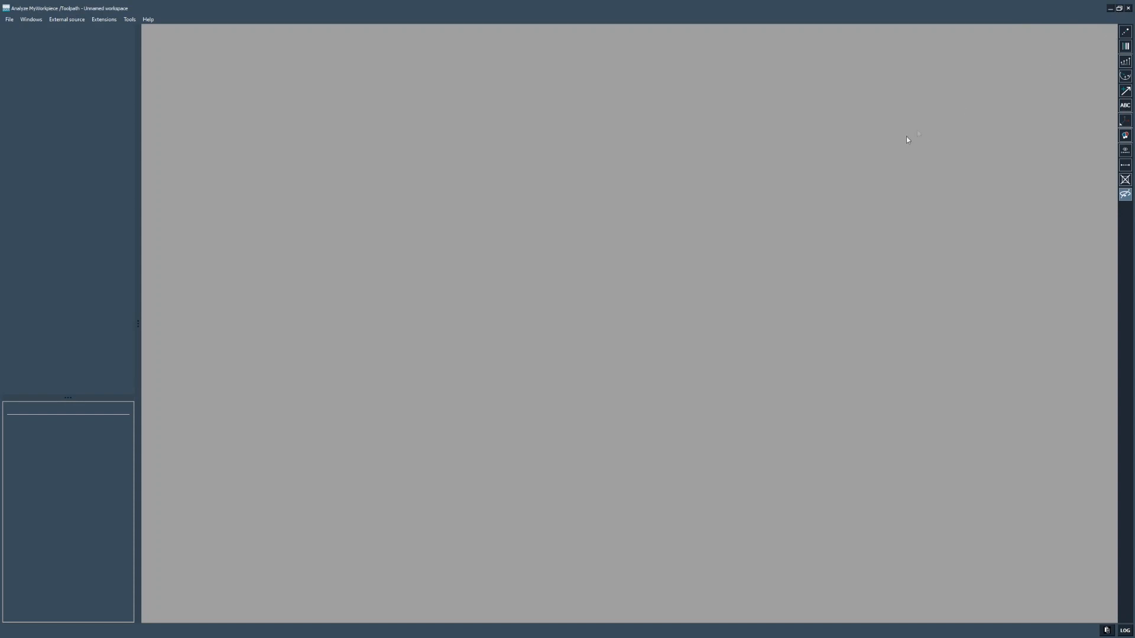
Step: Open the recently used toolpath file test.mpf
{"action": "left_click", "coordinate": [9, 19]}
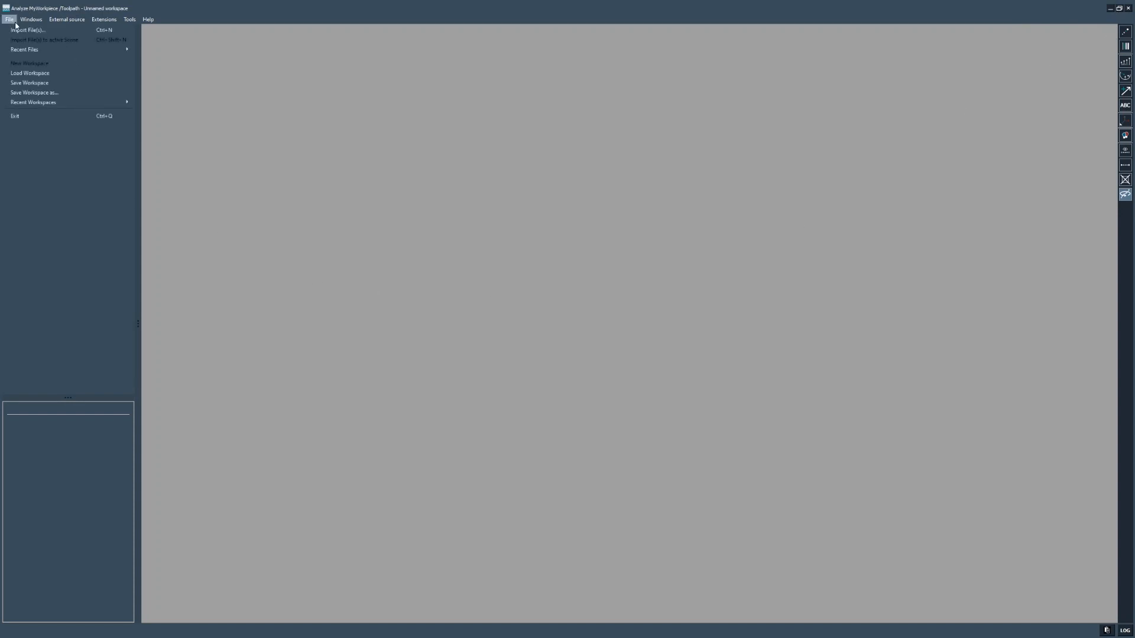
{"action": "mouse_move", "coordinate": [44, 50]}
{"action": "left_click", "coordinate": [279, 59]}
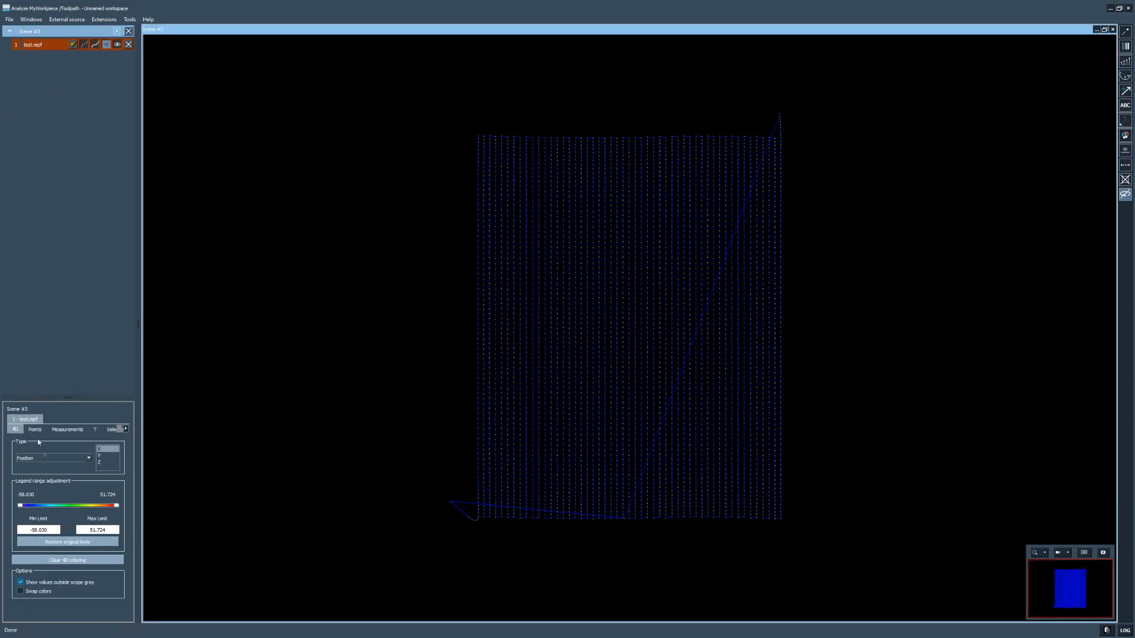
Step: Examine the property pages available for the test.mpf toolpath, including the tool controls and 4D coloring, and close its scene
{"action": "left_click", "coordinate": [125, 430]}
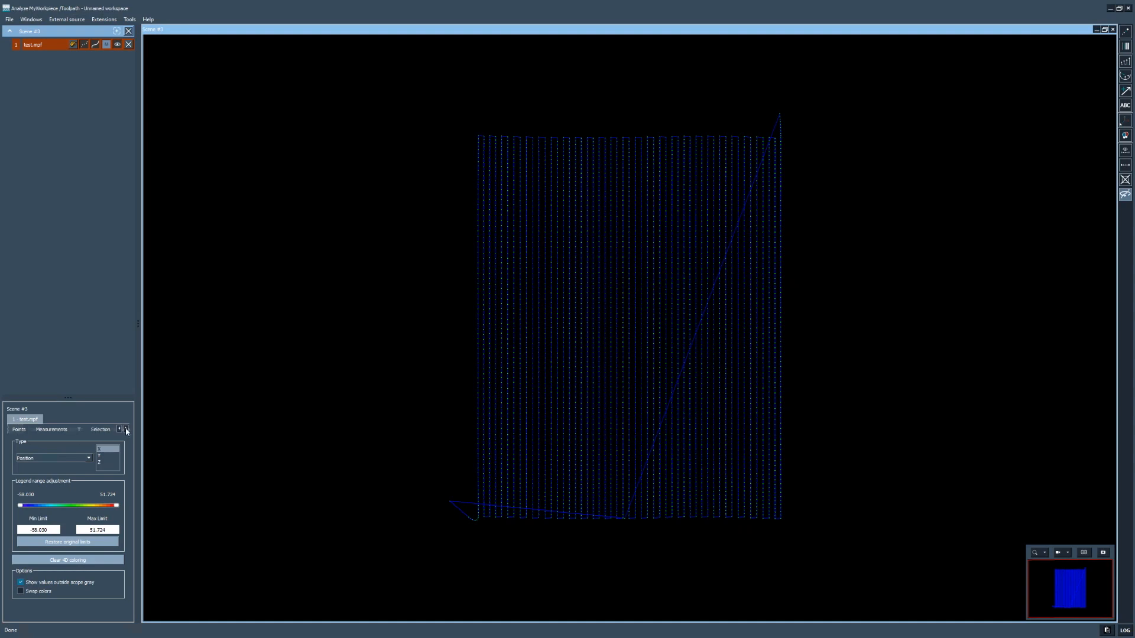
{"action": "left_click", "coordinate": [67, 430]}
{"action": "left_click", "coordinate": [81, 429]}
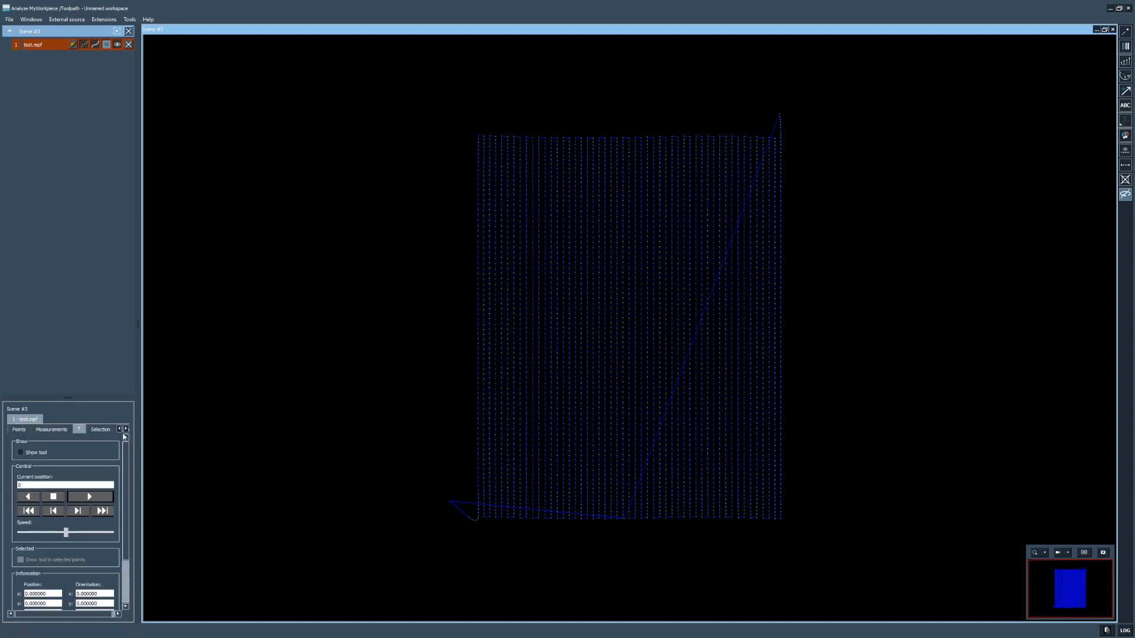
{"action": "double_click", "coordinate": [125, 430]}
{"action": "left_click", "coordinate": [119, 429]}
{"action": "left_click", "coordinate": [120, 429]}
{"action": "left_click", "coordinate": [119, 429]}
{"action": "left_click", "coordinate": [15, 430]}
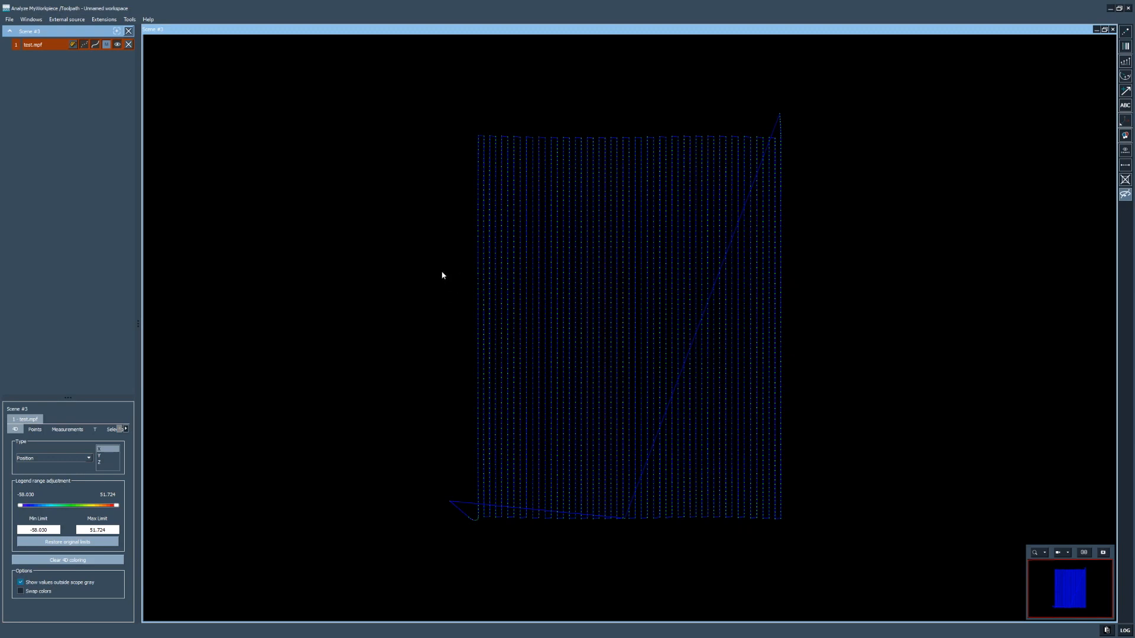
{"action": "left_click_drag", "start_coordinate": [468, 320], "coordinate": [562, 224]}
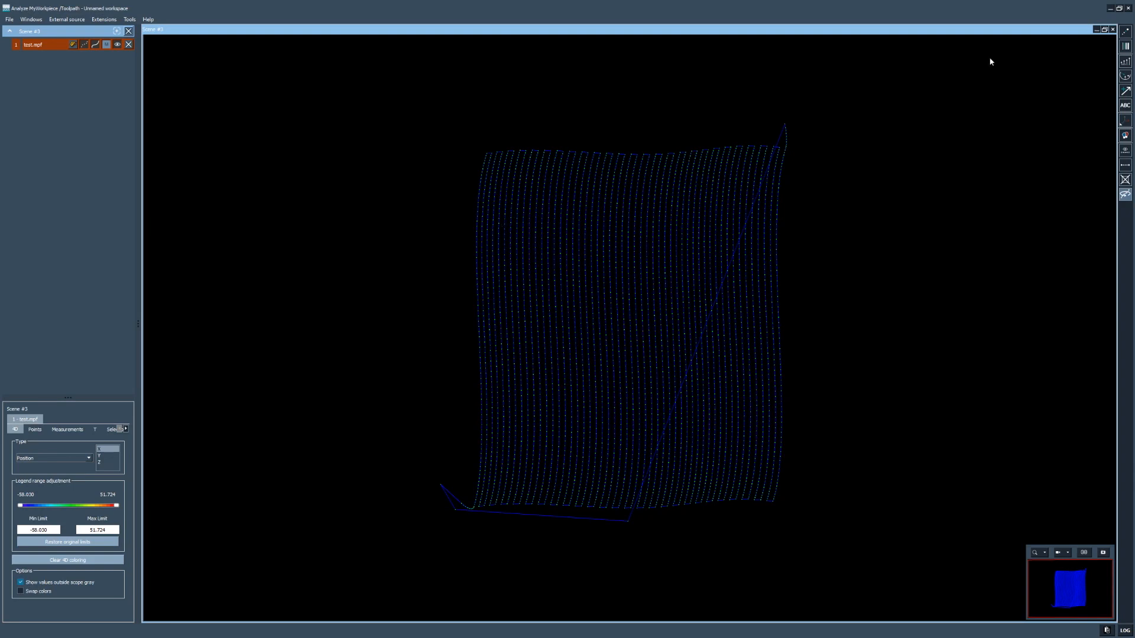
{"action": "left_click", "coordinate": [1113, 29]}
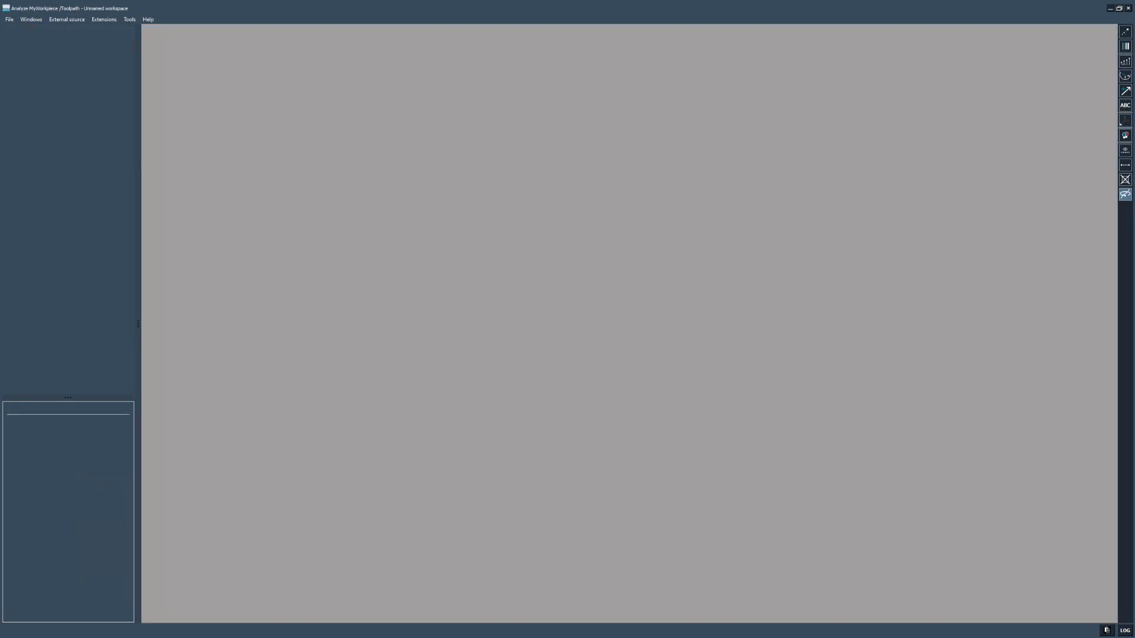
Step: Bring the trace file Fehlerhaft_Spirale_CADCAD.csv from the Toolpath_Tutorial folder in File Explorer into Analyze MyWorkpiece /Toolpath
{"action": "key", "text": "alt+Tab"}
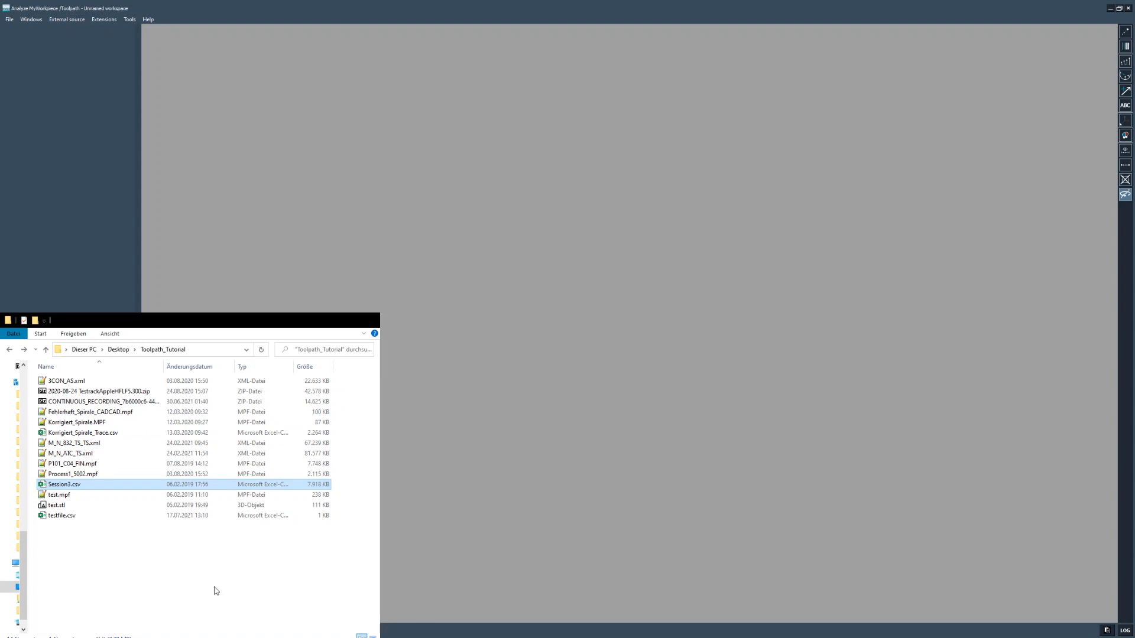
{"action": "key", "text": "alt+Tab"}
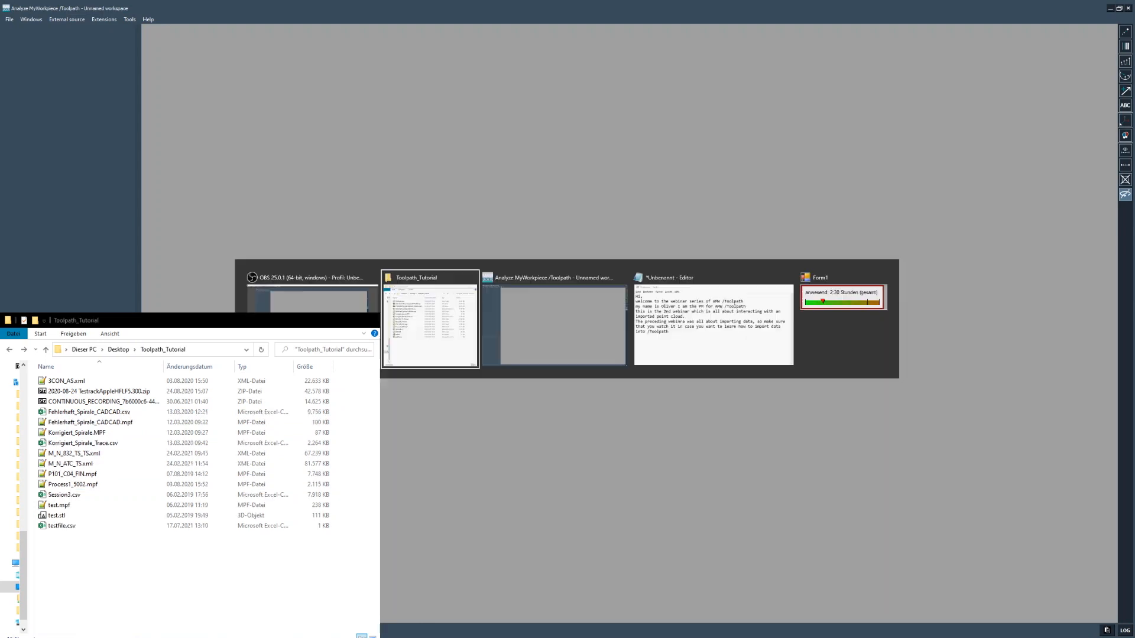
{"action": "mouse_move", "coordinate": [130, 414]}
{"action": "left_mouse_down"}
{"action": "mouse_move", "coordinate": [324, 279]}
{"action": "mouse_move", "coordinate": [333, 306]}
{"action": "left_mouse_up"}
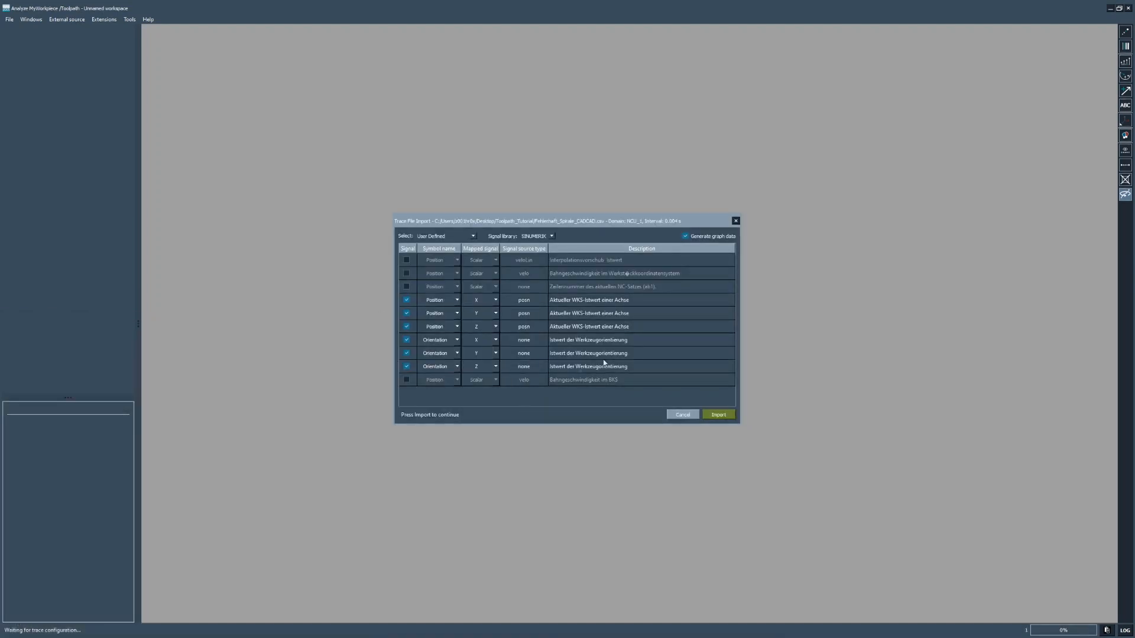
Step: Exclude the Orientation X, Y and Z signals and import the trace with graph data generation enabled
{"action": "left_click", "coordinate": [408, 367]}
{"action": "left_click", "coordinate": [408, 354]}
{"action": "left_click", "coordinate": [408, 341]}
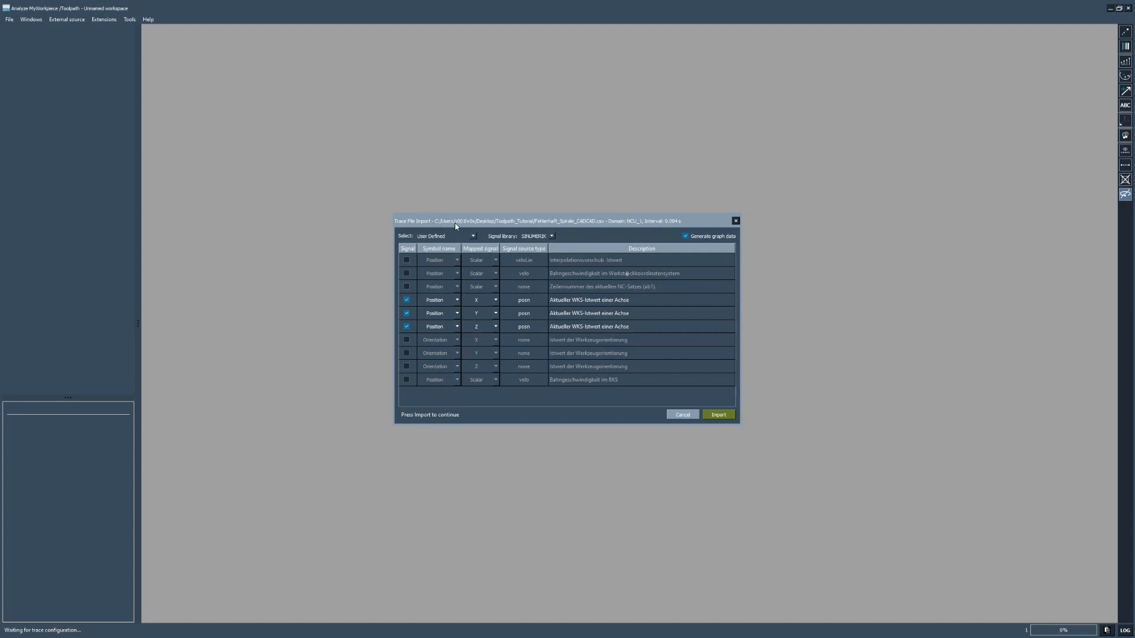
{"action": "left_click", "coordinate": [686, 236]}
{"action": "left_click", "coordinate": [685, 237]}
{"action": "left_click", "coordinate": [720, 415]}
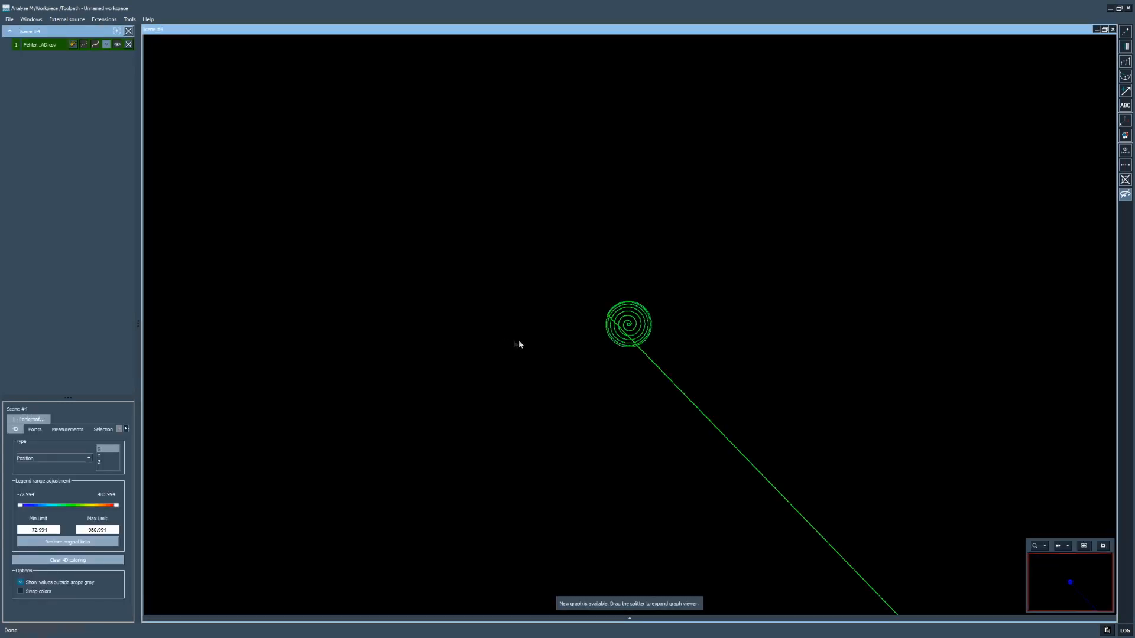
Step: Show the spiral toolpath obliquely from the side and expand the graph viewer beneath it
{"action": "scroll", "coordinate": [600, 352], "scroll_direction": "up", "scroll_amount": 10}
{"action": "mouse_move", "coordinate": [601, 352]}
{"action": "left_mouse_down"}
{"action": "mouse_move", "coordinate": [607, 303]}
{"action": "mouse_move", "coordinate": [586, 258]}
{"action": "mouse_move", "coordinate": [526, 283]}
{"action": "left_mouse_up"}
{"action": "scroll", "coordinate": [538, 278], "scroll_direction": "down", "scroll_amount": 3}
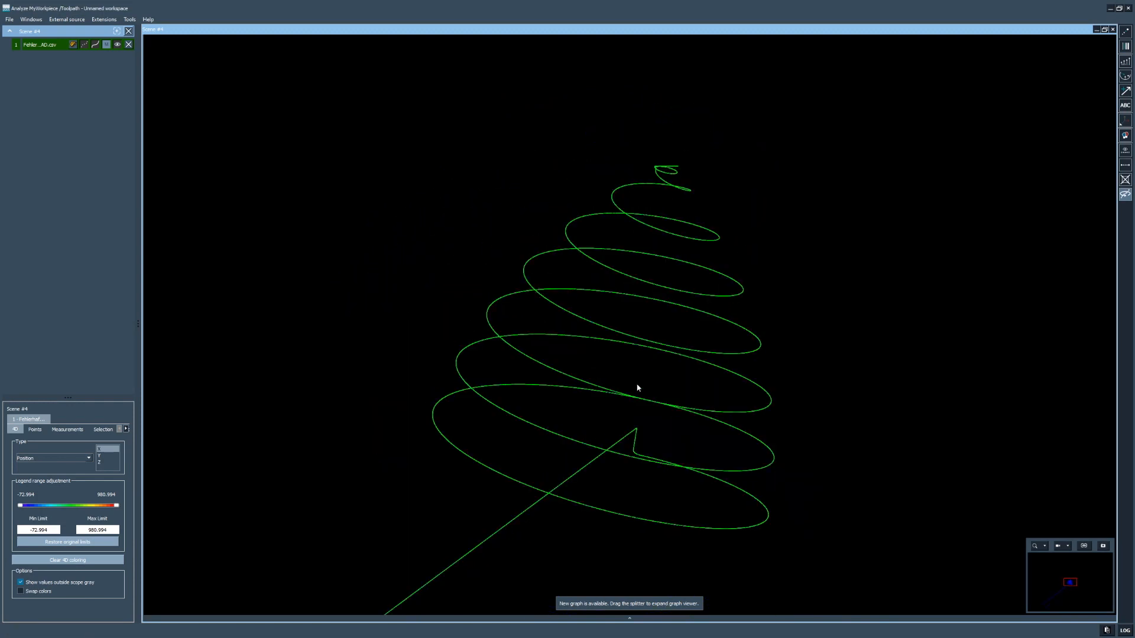
{"action": "left_click", "coordinate": [629, 620]}
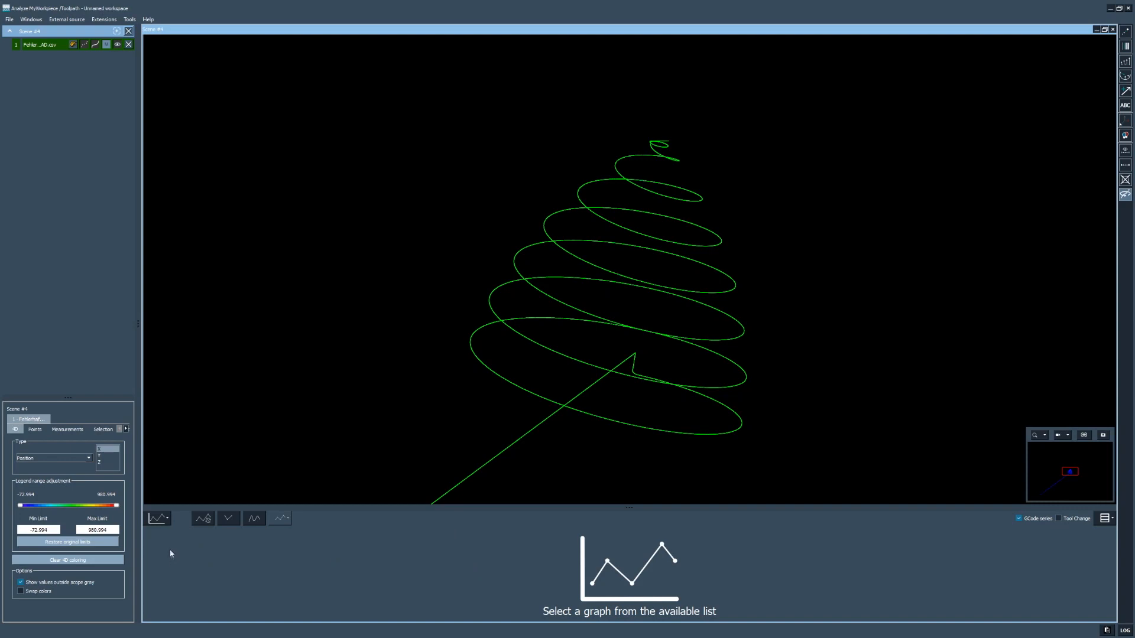
Step: Plot the Velocity (calculated) graph for Fehlerhaft_Spirale_CADCAD.csv
{"action": "left_click", "coordinate": [157, 519]}
{"action": "mouse_move", "coordinate": [173, 535]}
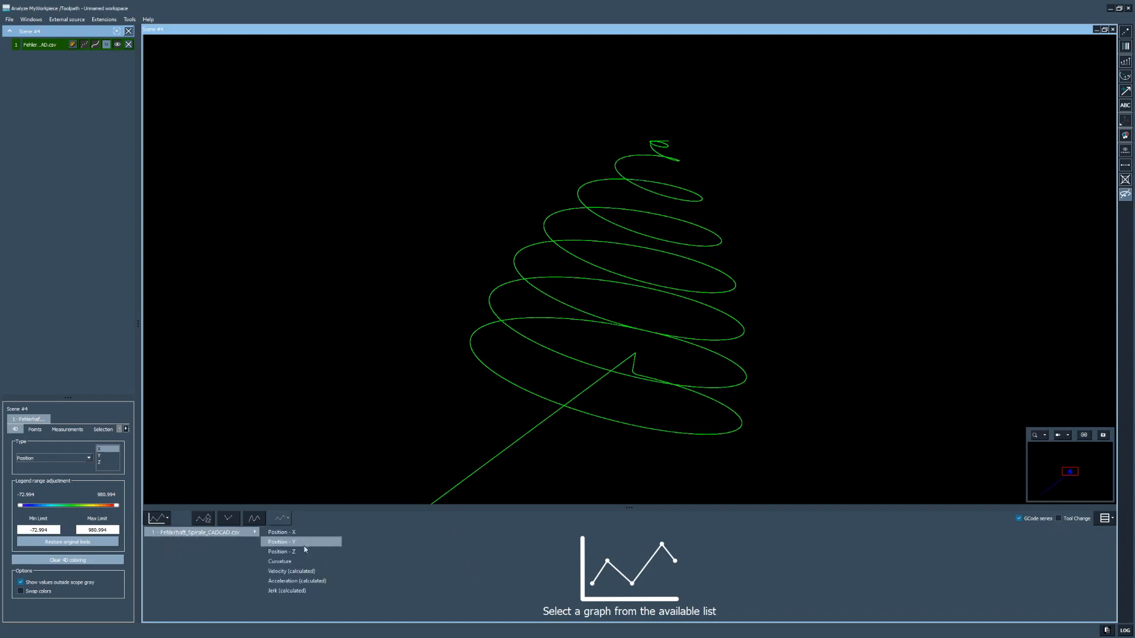
{"action": "left_click", "coordinate": [20, 459]}
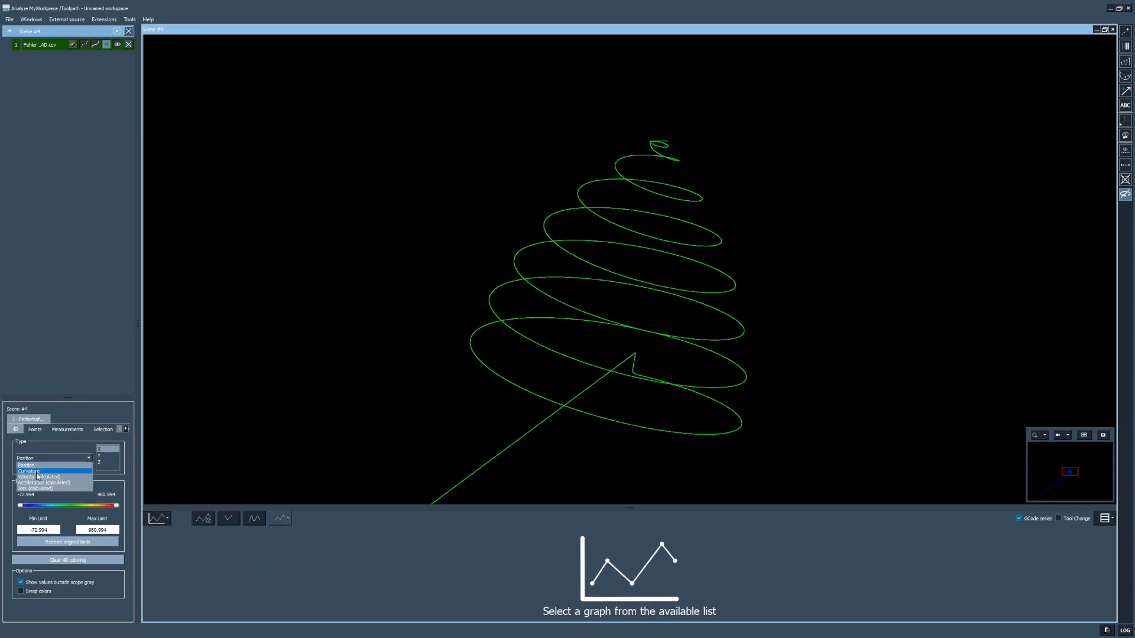
{"action": "left_click", "coordinate": [181, 523]}
{"action": "left_click", "coordinate": [159, 518]}
{"action": "mouse_move", "coordinate": [201, 533]}
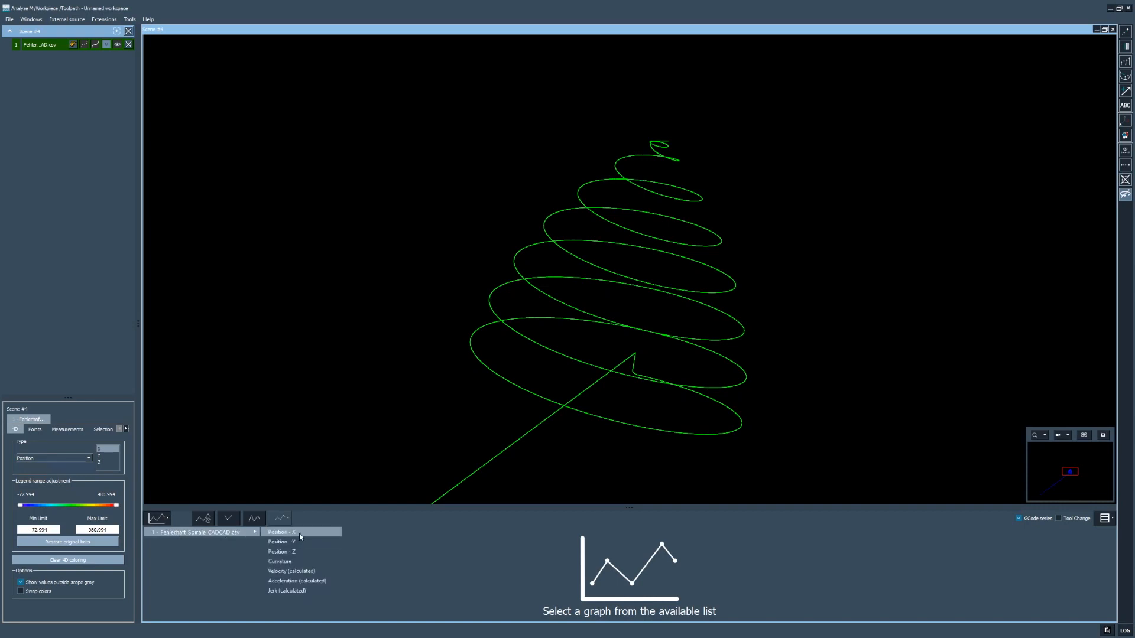
{"action": "left_click", "coordinate": [295, 572]}
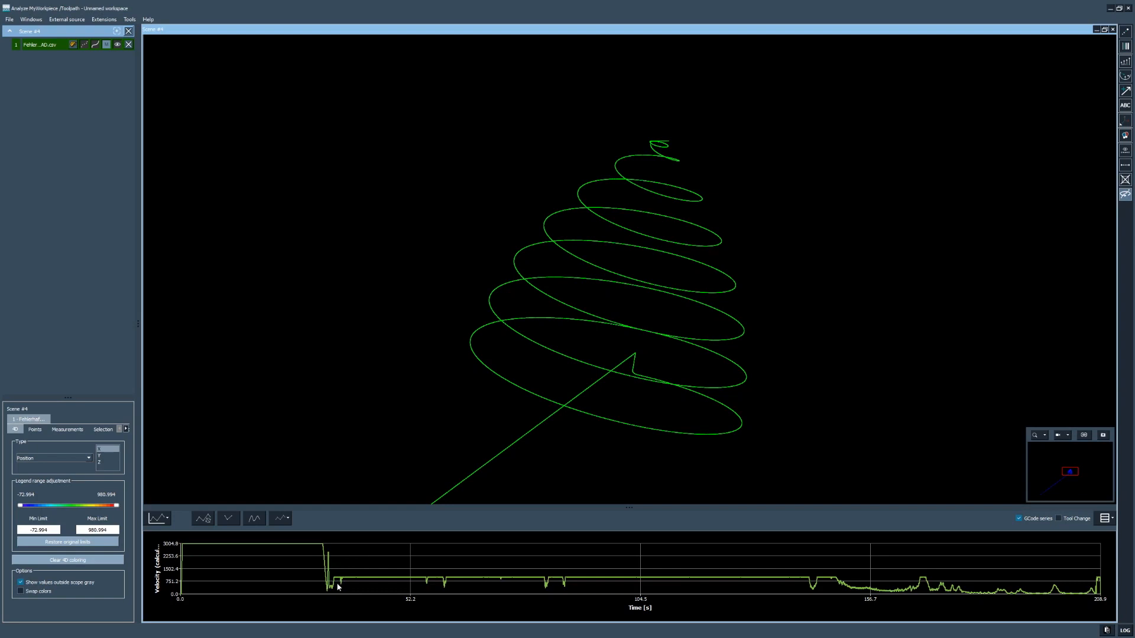
Step: Add the Acceleration (calculated) and Jerk (calculated) graphs for the spiral trace to the graph viewer
{"action": "left_click", "coordinate": [160, 519]}
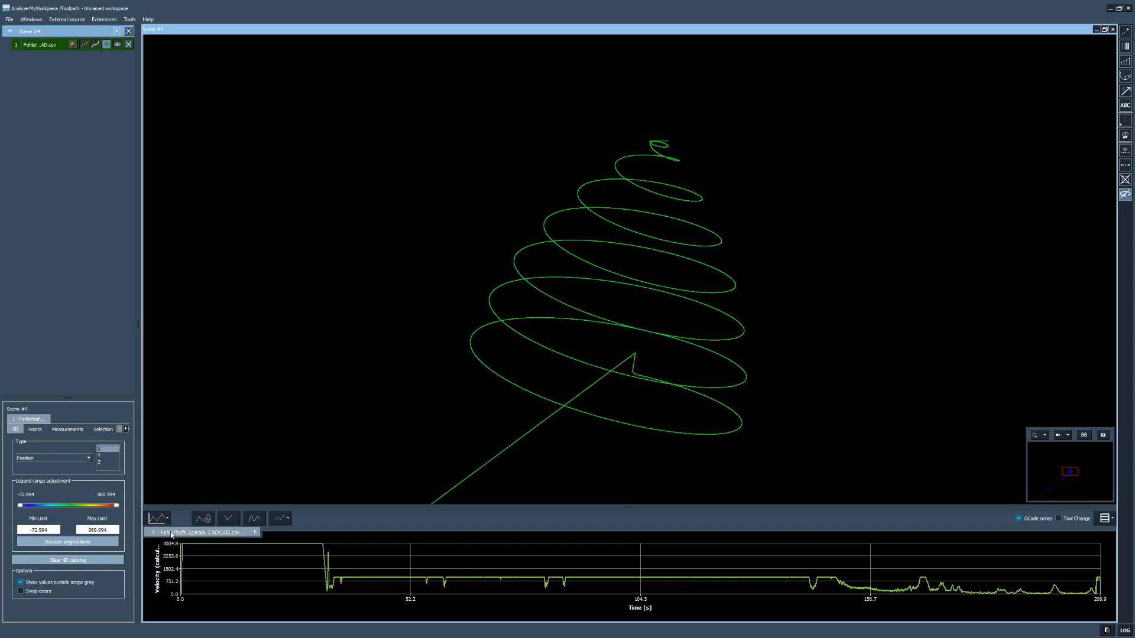
{"action": "mouse_move", "coordinate": [201, 532]}
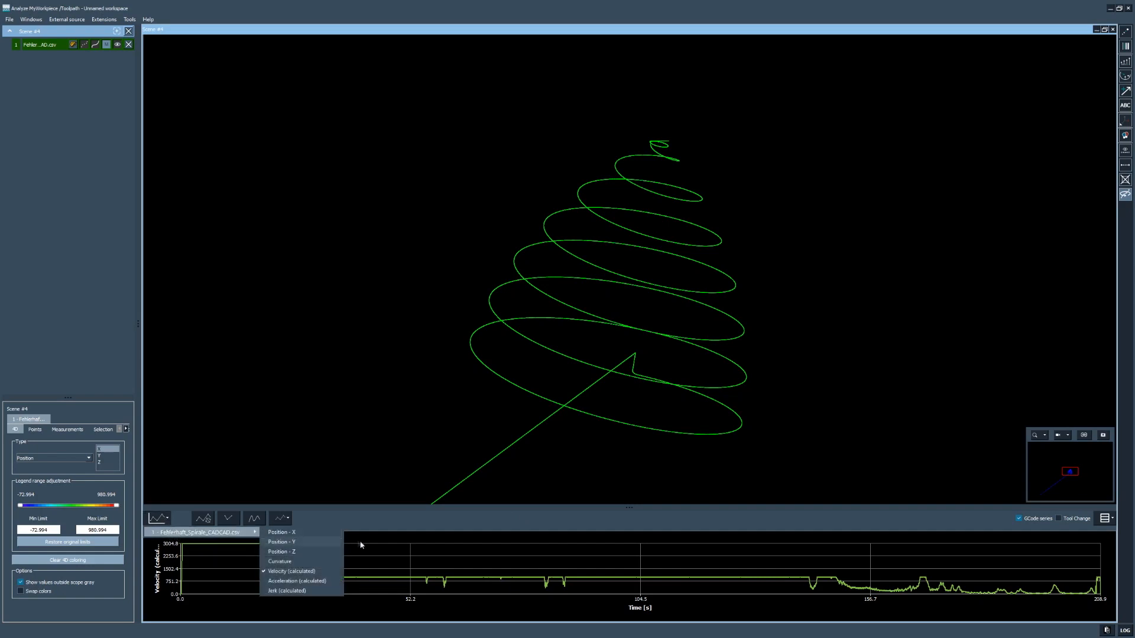
{"action": "left_click", "coordinate": [284, 581]}
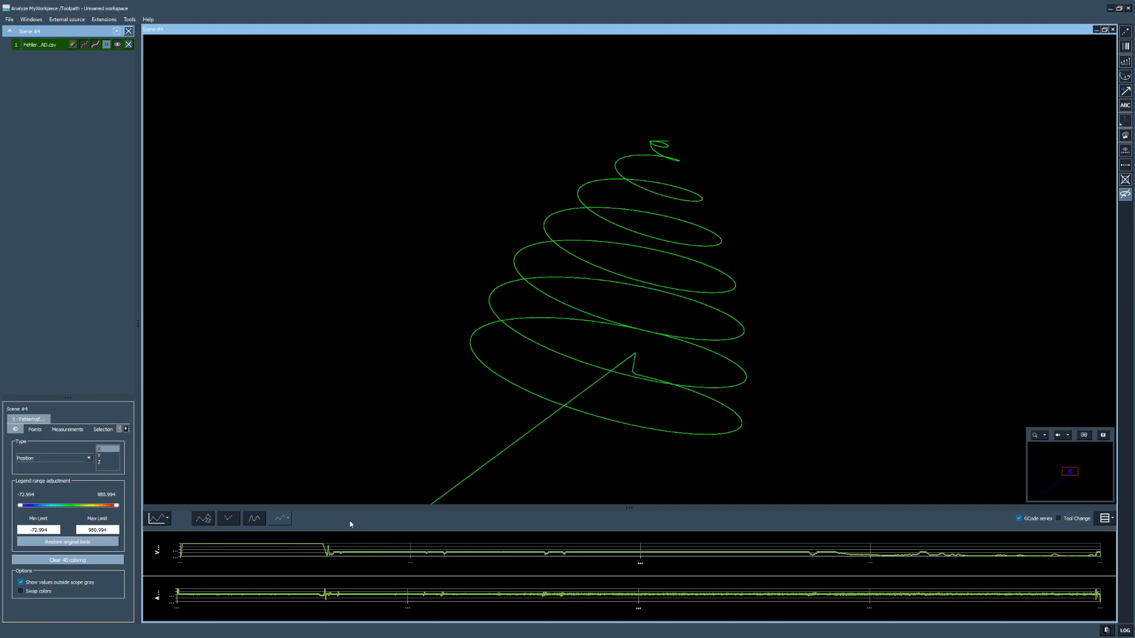
{"action": "left_click", "coordinate": [159, 524]}
{"action": "mouse_move", "coordinate": [237, 533]}
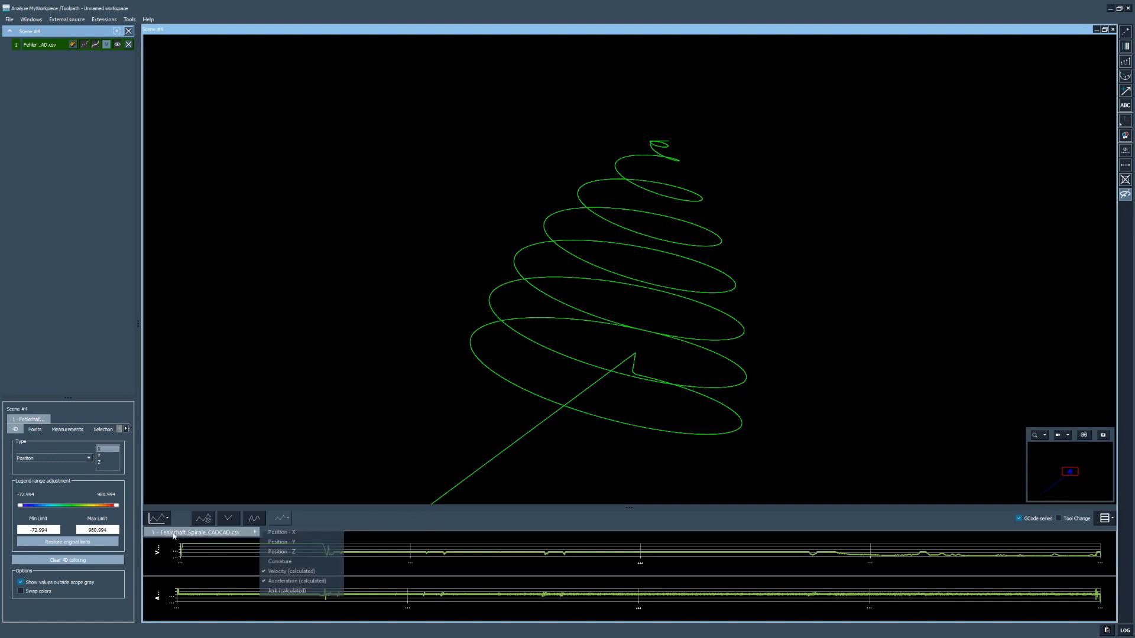
{"action": "left_click", "coordinate": [289, 592]}
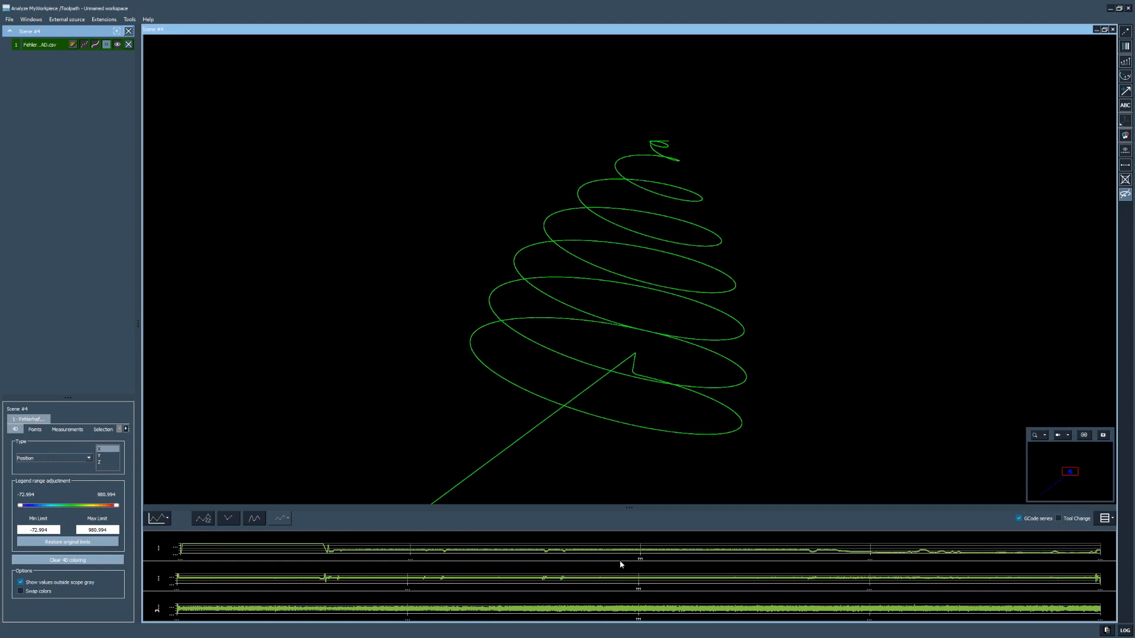
Step: Enlarge the graph viewer so the three graphs take up most of the scene, keeping the whole spiral in view
{"action": "left_click_drag", "start_coordinate": [636, 515], "coordinate": [630, 179]}
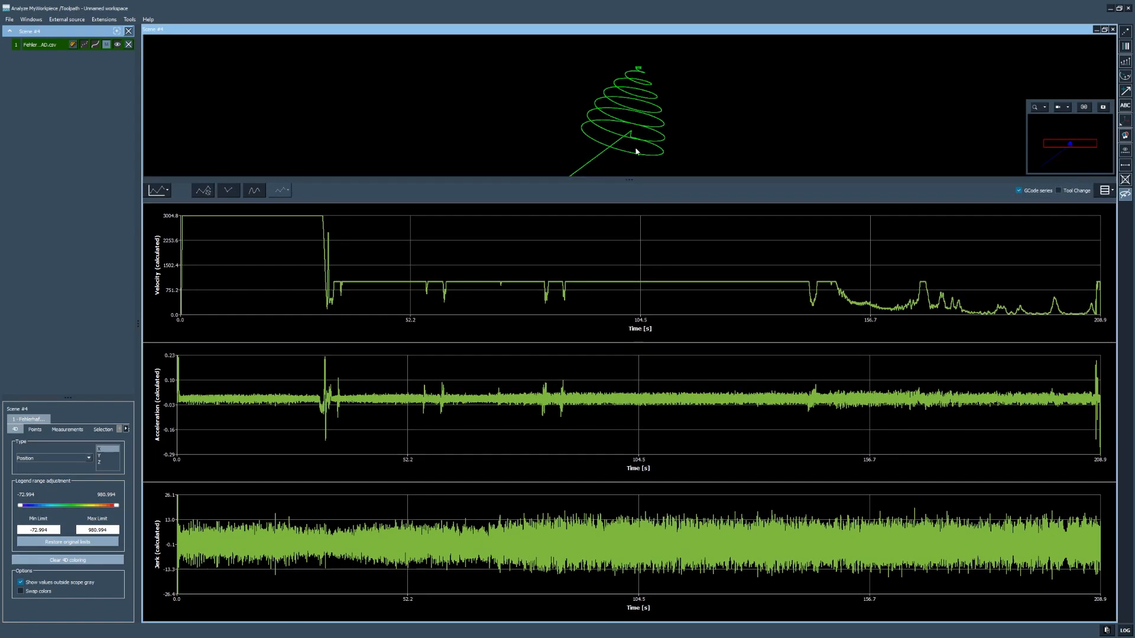
{"action": "scroll", "coordinate": [632, 94], "scroll_direction": "up", "scroll_amount": 5}
{"action": "scroll", "coordinate": [630, 96], "scroll_direction": "down", "scroll_amount": 6}
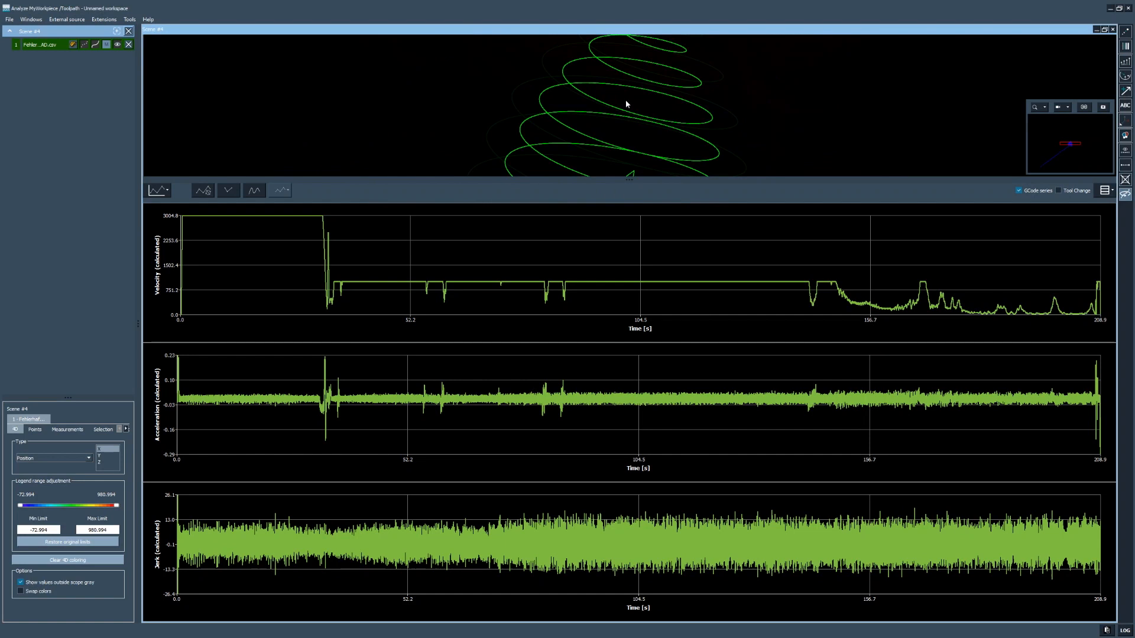
{"action": "scroll", "coordinate": [634, 115], "scroll_direction": "up", "scroll_amount": 1}
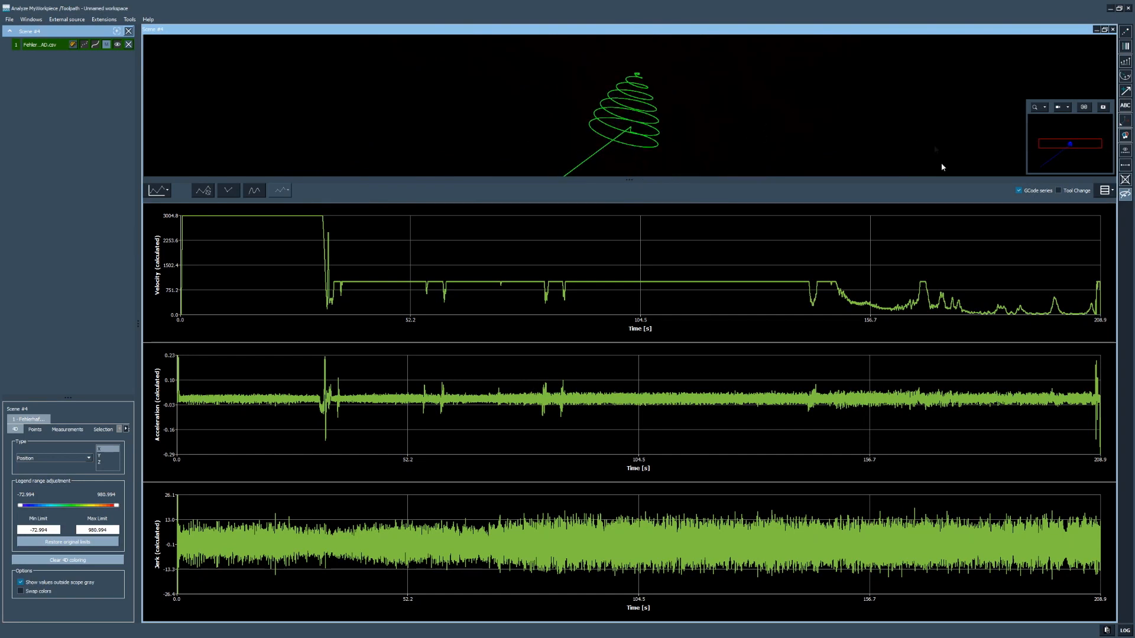
Step: Try the Tile Vertically and Tile layouts for the graphs and return them to Tile Horizontally
{"action": "left_click", "coordinate": [1106, 190]}
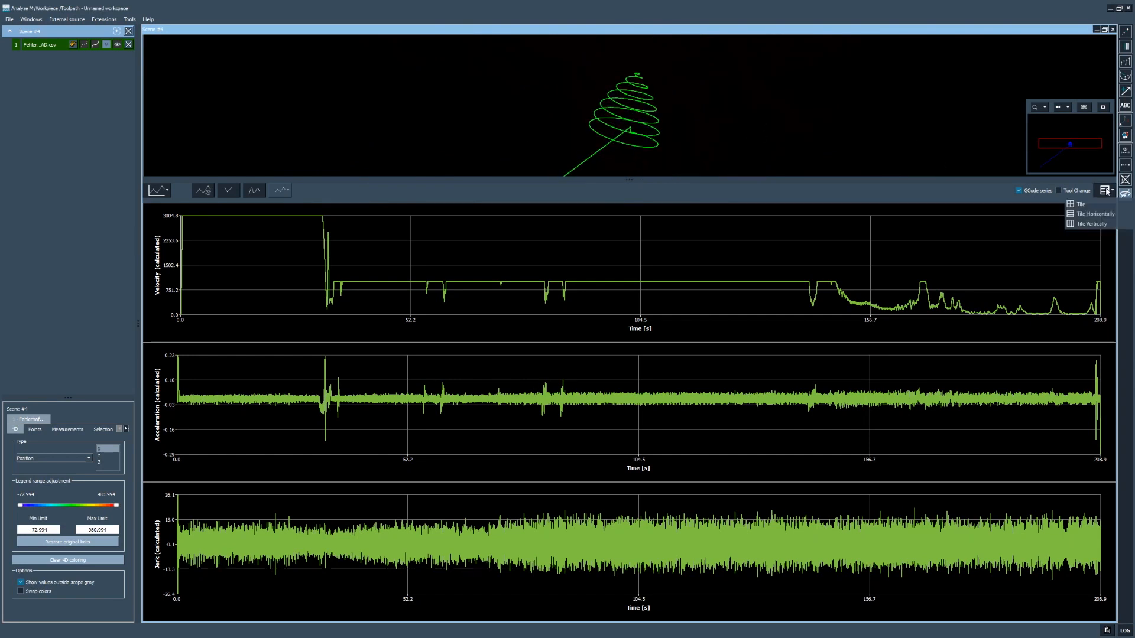
{"action": "left_click", "coordinate": [1086, 224]}
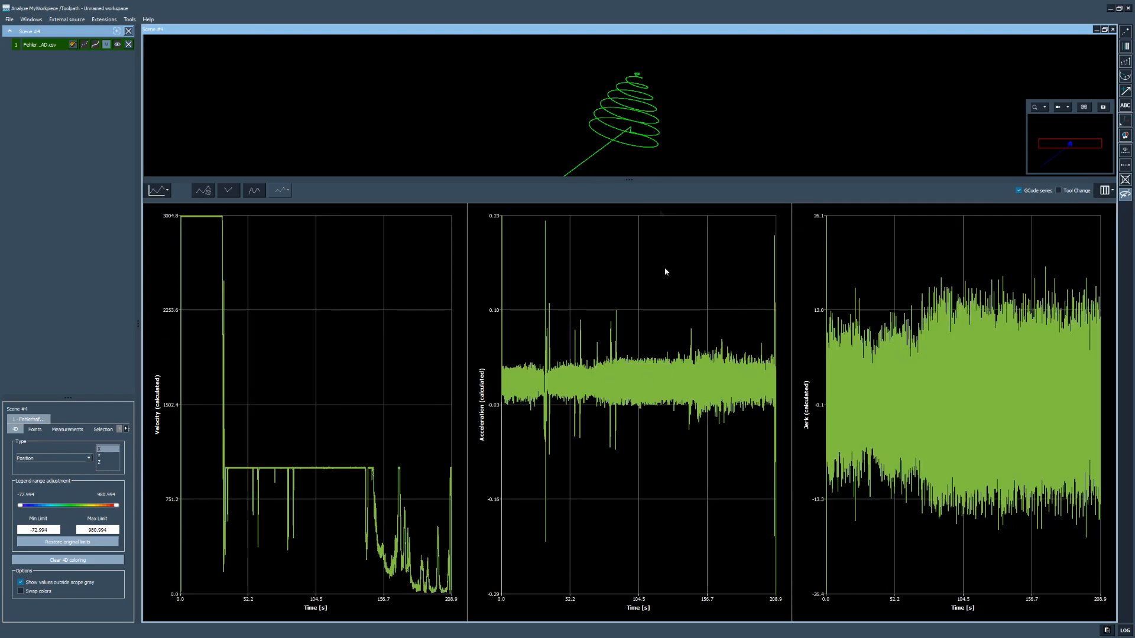
{"action": "left_click", "coordinate": [1103, 194]}
{"action": "left_click", "coordinate": [1080, 204]}
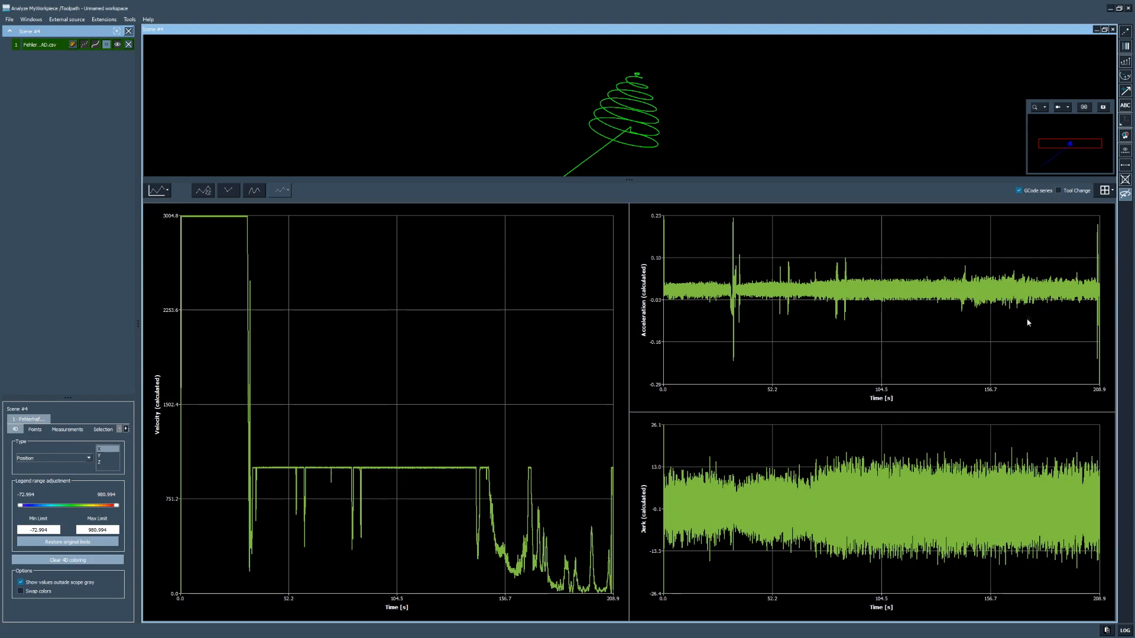
{"action": "left_click", "coordinate": [1111, 190]}
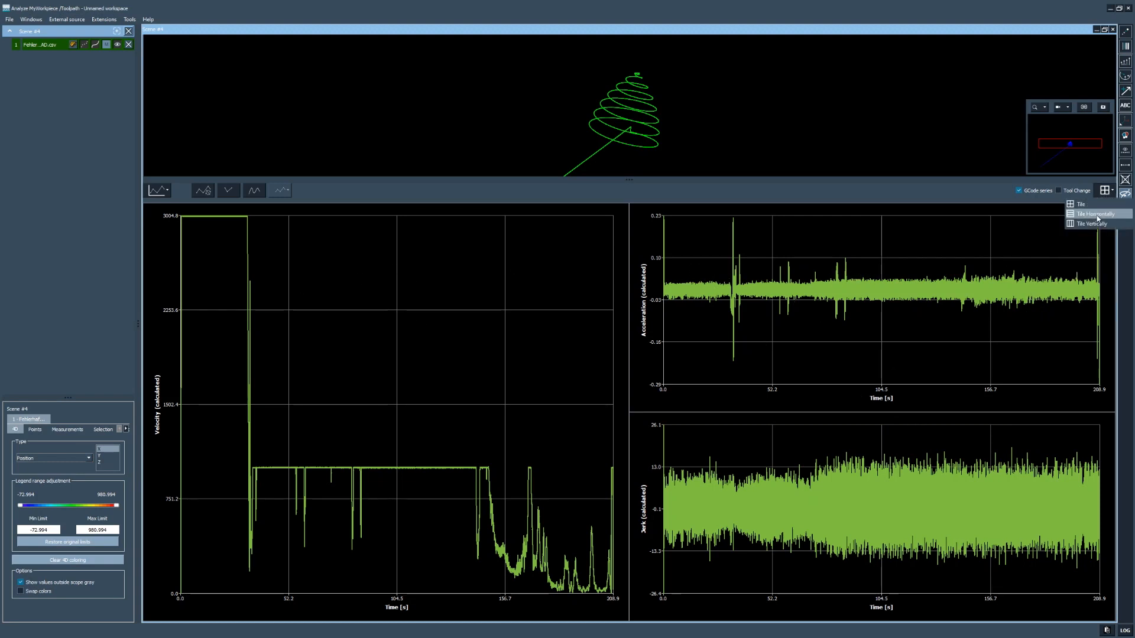
{"action": "left_click", "coordinate": [1096, 214]}
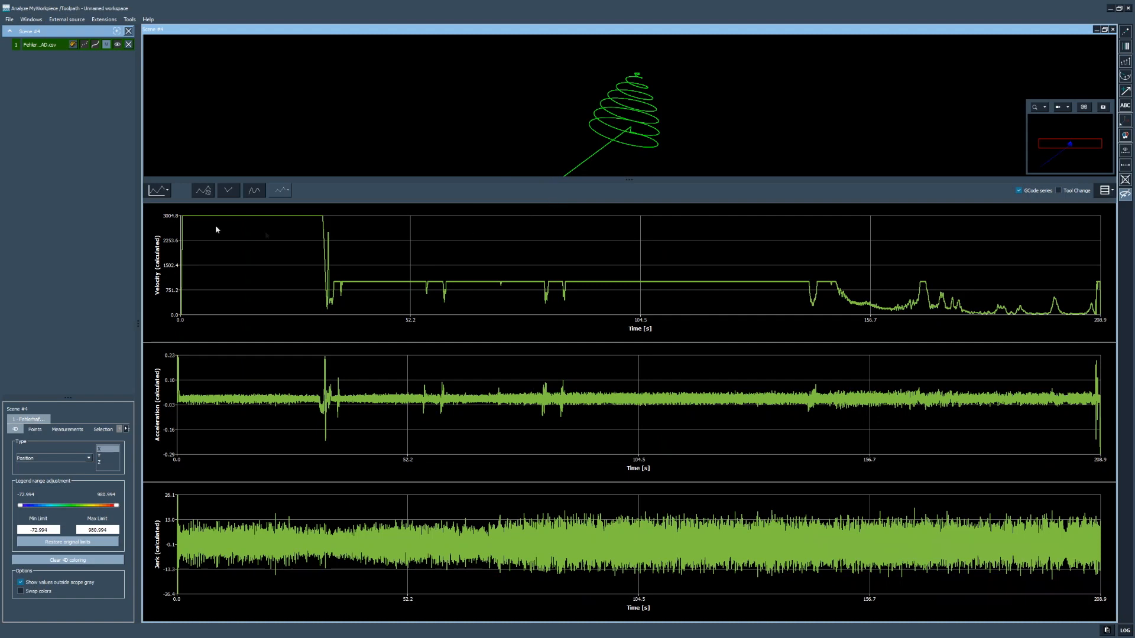
Step: Remove the Jerk (calculated) and Acceleration (calculated) graphs and shrink the graph viewer to enlarge the 3D view, showing the entire toolpath
{"action": "left_click", "coordinate": [159, 191]}
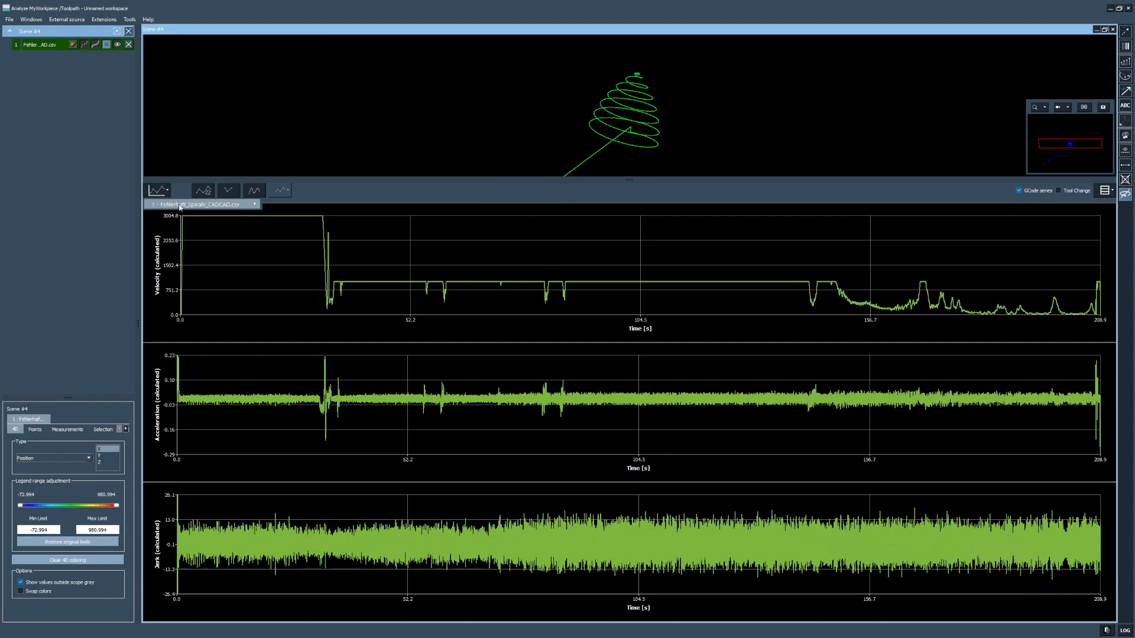
{"action": "mouse_move", "coordinate": [181, 205]}
{"action": "left_click", "coordinate": [277, 262]}
{"action": "left_click", "coordinate": [159, 190]}
{"action": "mouse_move", "coordinate": [193, 205]}
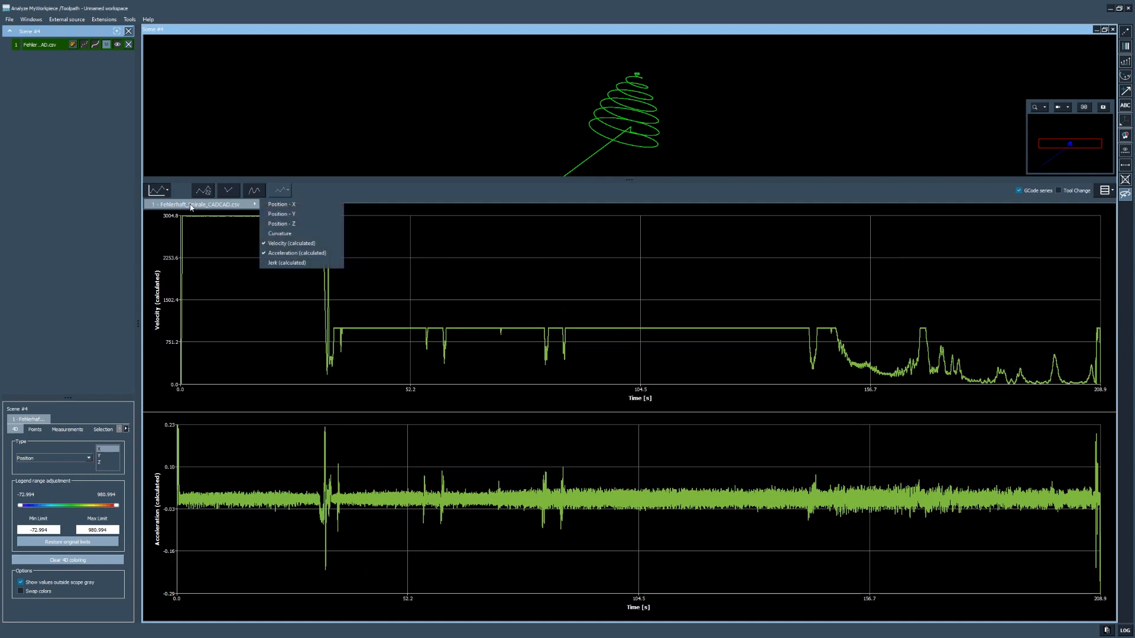
{"action": "left_click", "coordinate": [284, 254]}
{"action": "left_click_drag", "start_coordinate": [625, 183], "coordinate": [633, 409]}
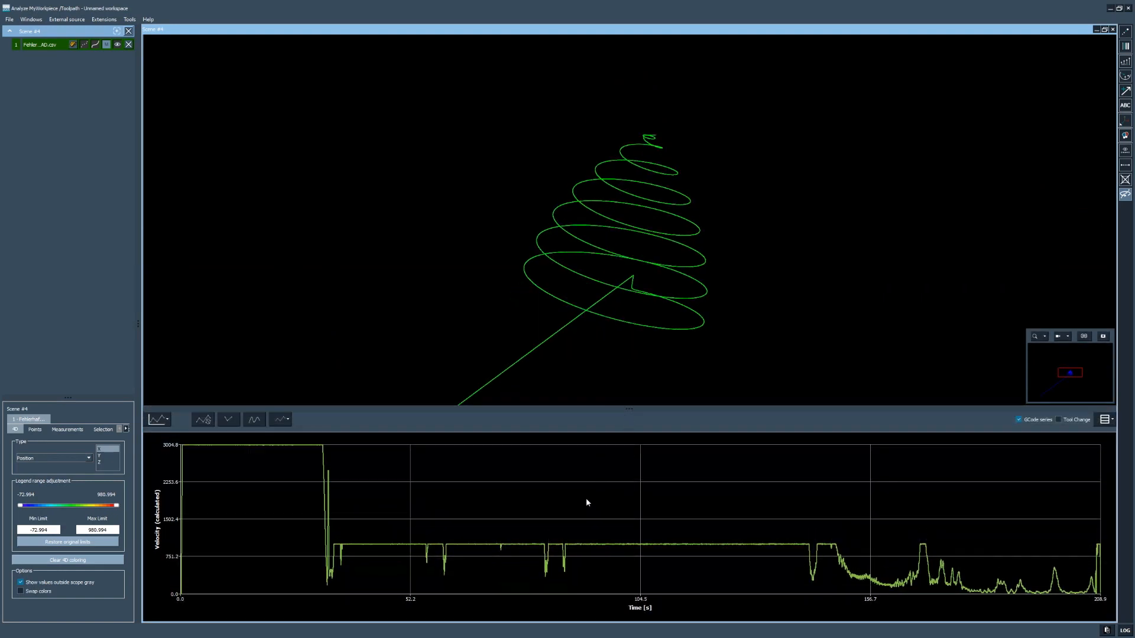
{"action": "scroll", "coordinate": [700, 320], "scroll_direction": "down", "scroll_amount": 10}
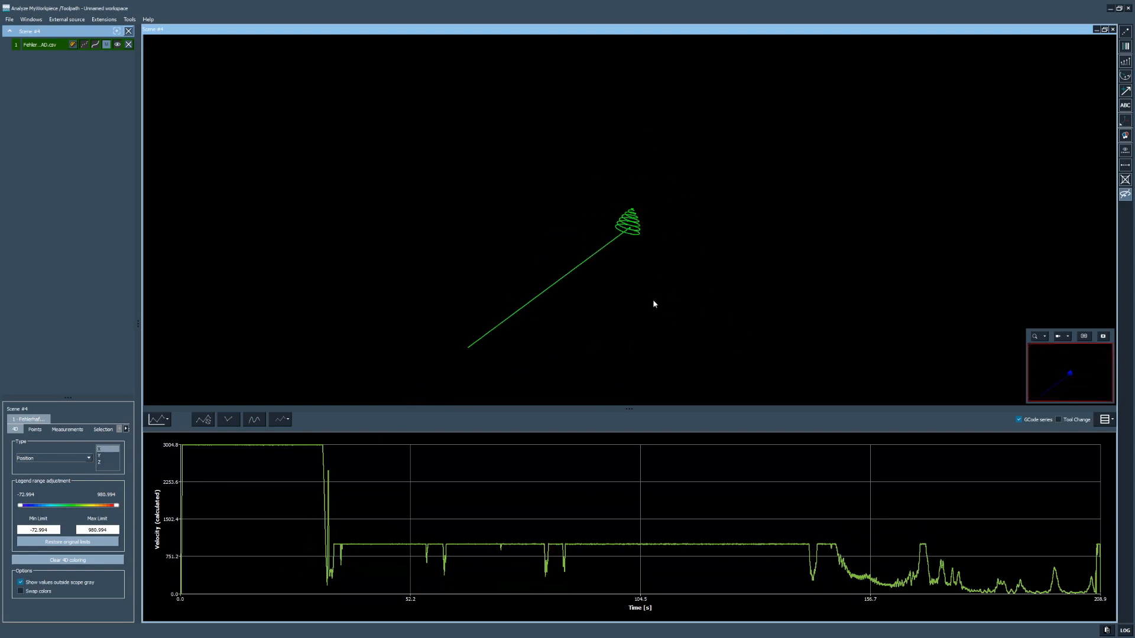
Step: Zoom the Velocity (calculated) graph to the section after the initial rapid move and restore its original view
{"action": "scroll", "coordinate": [590, 302], "scroll_direction": "up", "scroll_amount": 2}
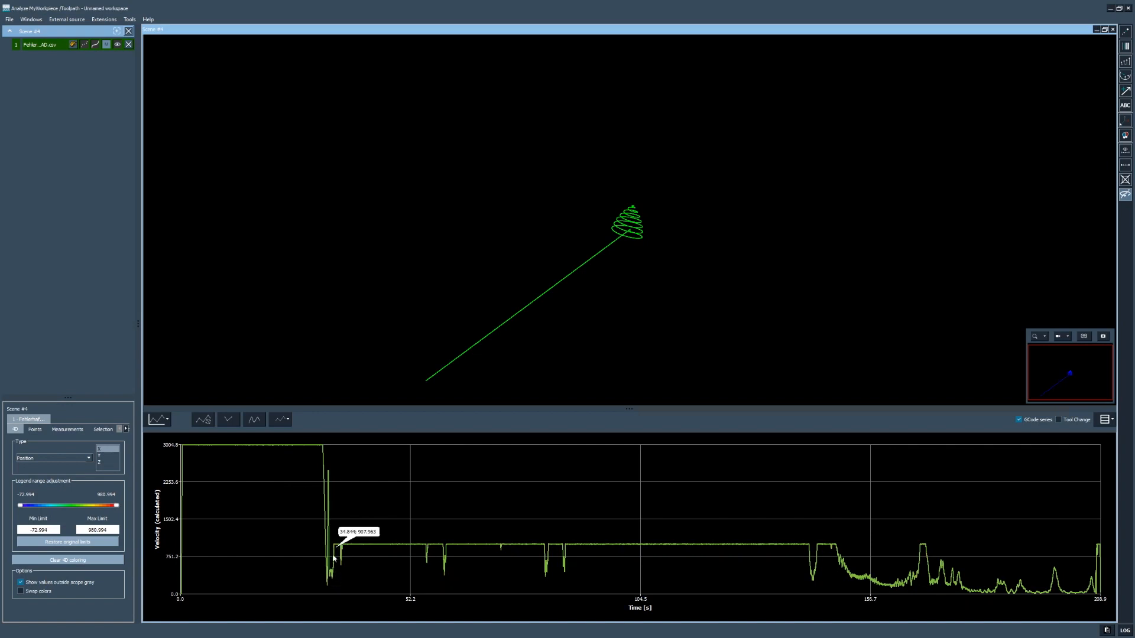
{"action": "mouse_move", "coordinate": [338, 539]}
{"action": "left_click_drag", "start_coordinate": [337, 554], "coordinate": [1109, 548]}
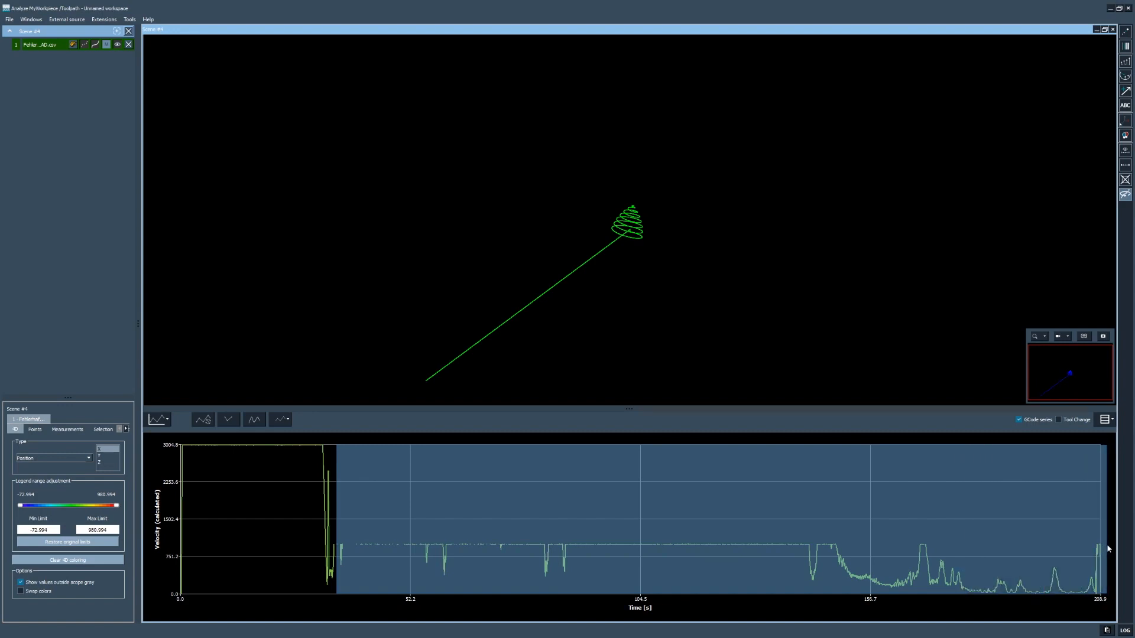
{"action": "mouse_move", "coordinate": [1108, 548]}
{"action": "left_mouse_down"}
{"action": "mouse_move", "coordinate": [1090, 550]}
{"action": "mouse_move", "coordinate": [1101, 551]}
{"action": "left_mouse_up"}
{"action": "right_click", "coordinate": [233, 460]}
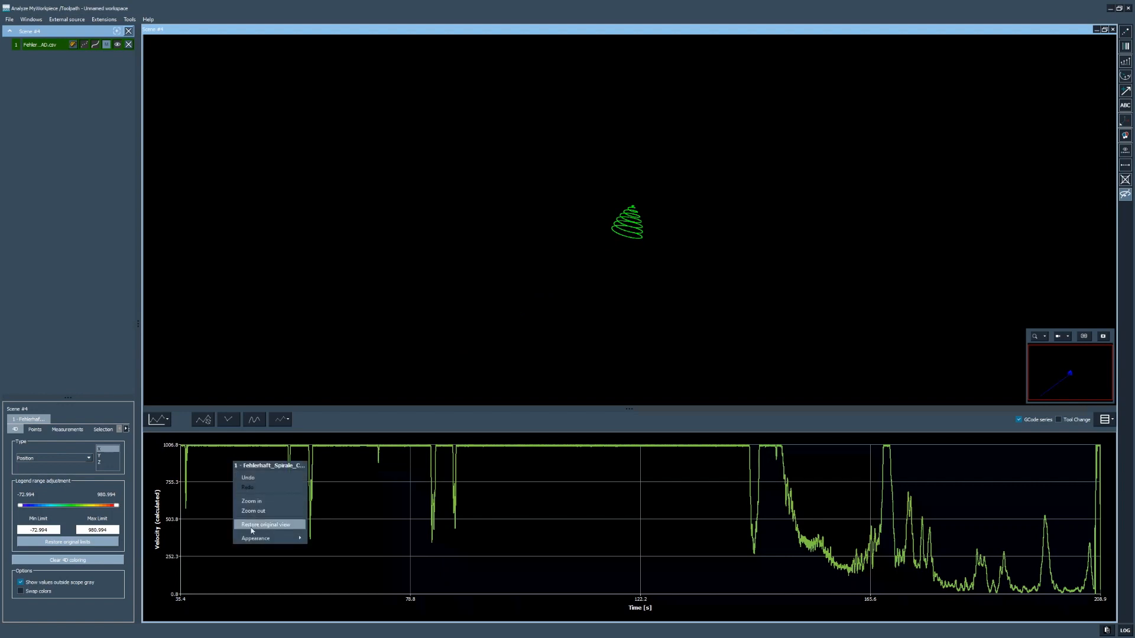
{"action": "left_click", "coordinate": [266, 525]}
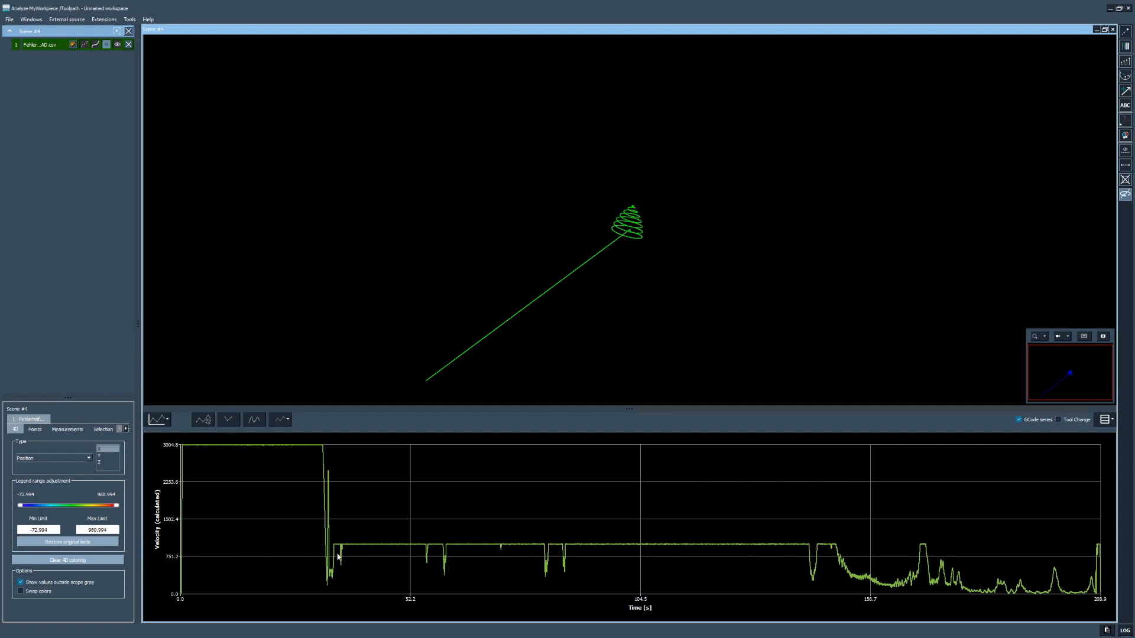
Step: Zoom the velocity graph to about 35.4 to 208.9 s and examine the isolated spiral up close in the 3D view
{"action": "mouse_move", "coordinate": [355, 545]}
{"action": "left_click_drag", "start_coordinate": [337, 553], "coordinate": [1106, 559]}
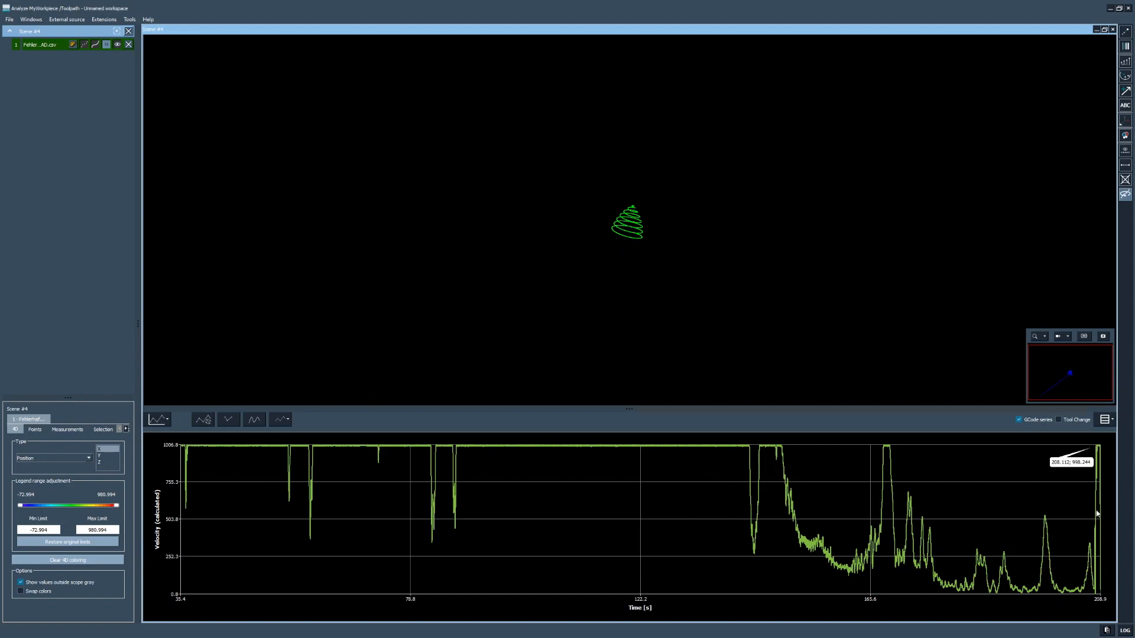
{"action": "scroll", "coordinate": [615, 231], "scroll_direction": "up", "scroll_amount": 3}
{"action": "scroll", "coordinate": [615, 231], "scroll_direction": "up", "scroll_amount": 6}
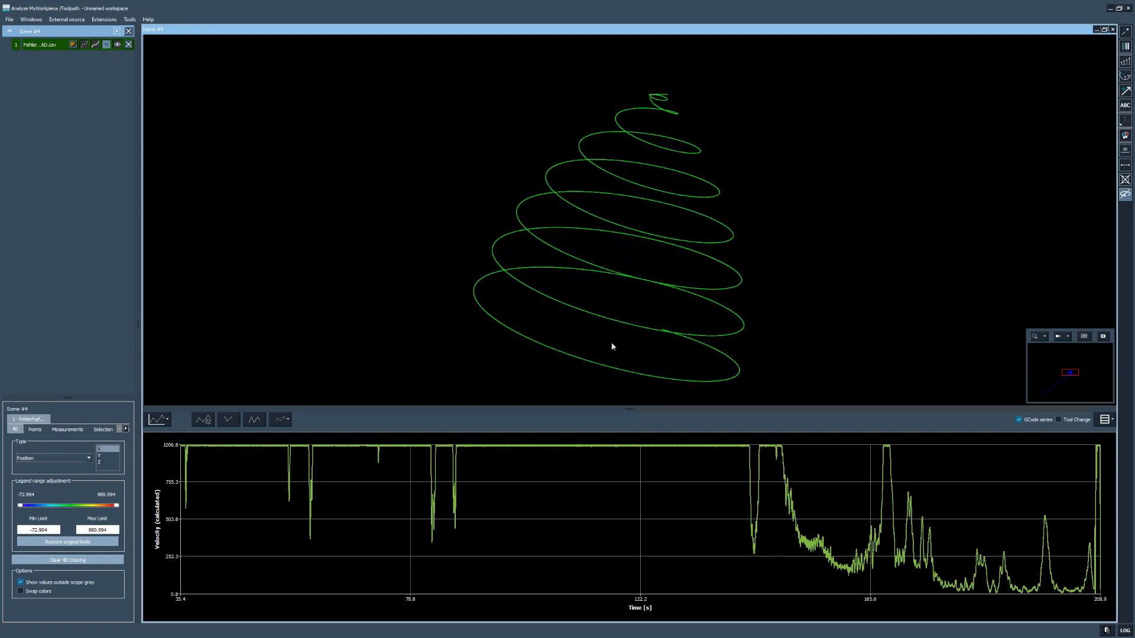
{"action": "left_click_drag", "start_coordinate": [599, 337], "coordinate": [688, 301]}
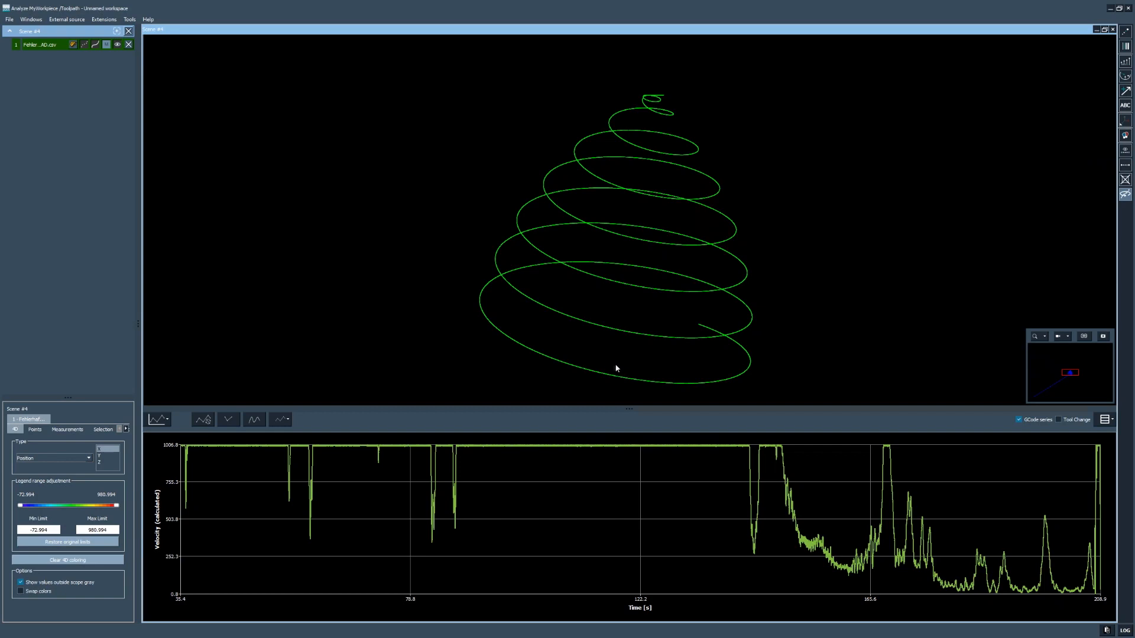
{"action": "left_click_drag", "start_coordinate": [612, 358], "coordinate": [597, 350]}
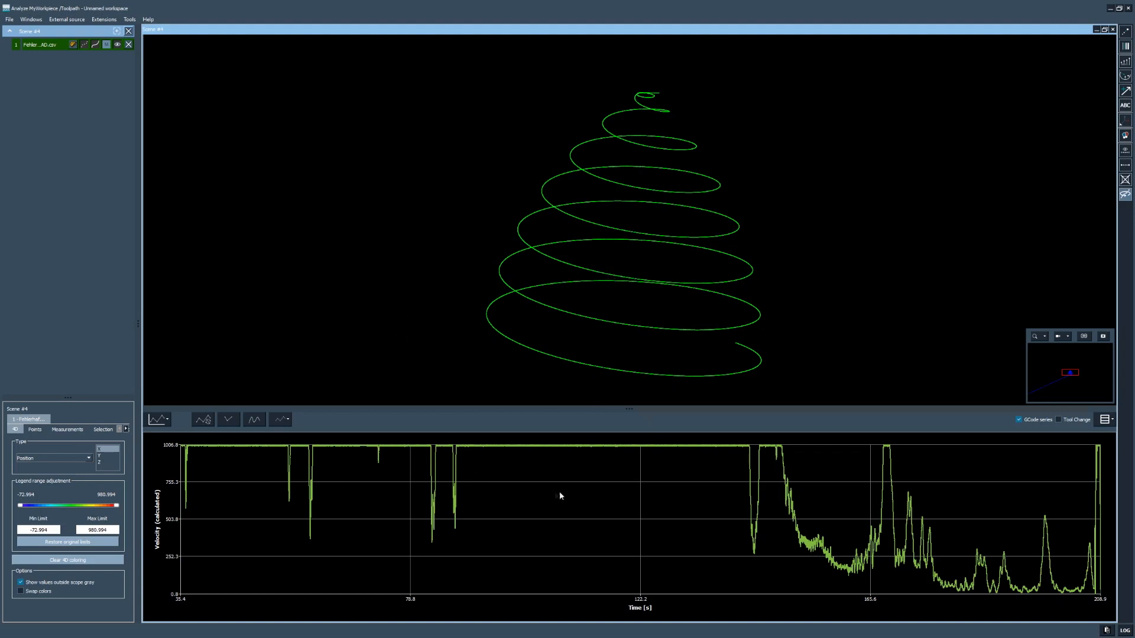
Step: Zoom the velocity graph to the spiral's last section, about 146.2 to 208.9 s, and undo that zoom, reframing the whole spiral
{"action": "left_click_drag", "start_coordinate": [769, 467], "coordinate": [1105, 520]}
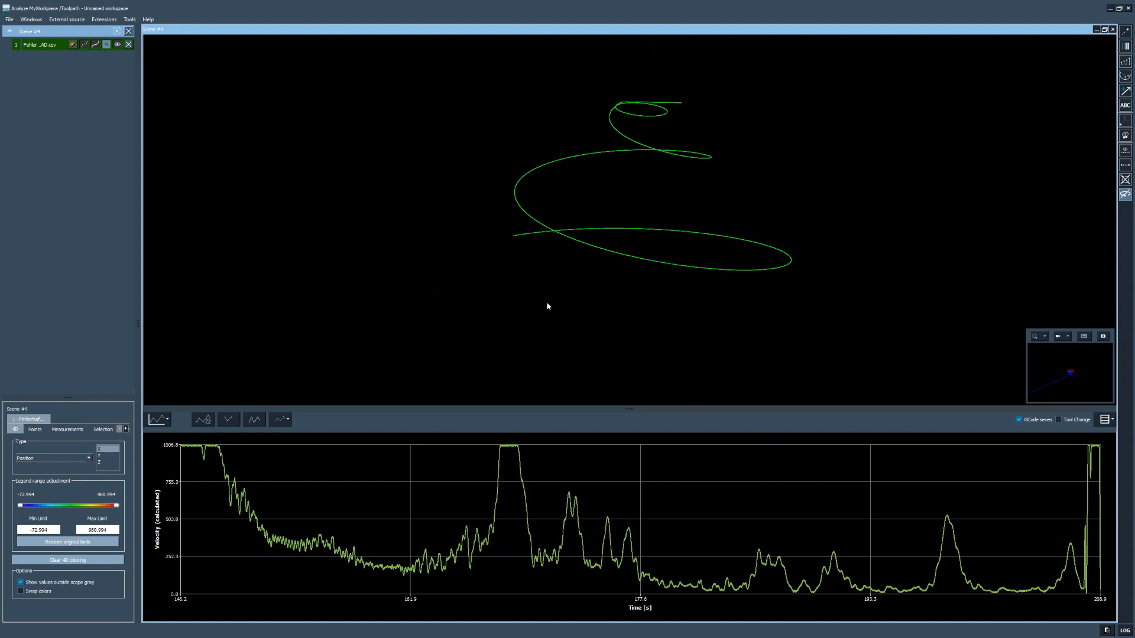
{"action": "right_click", "coordinate": [395, 520]}
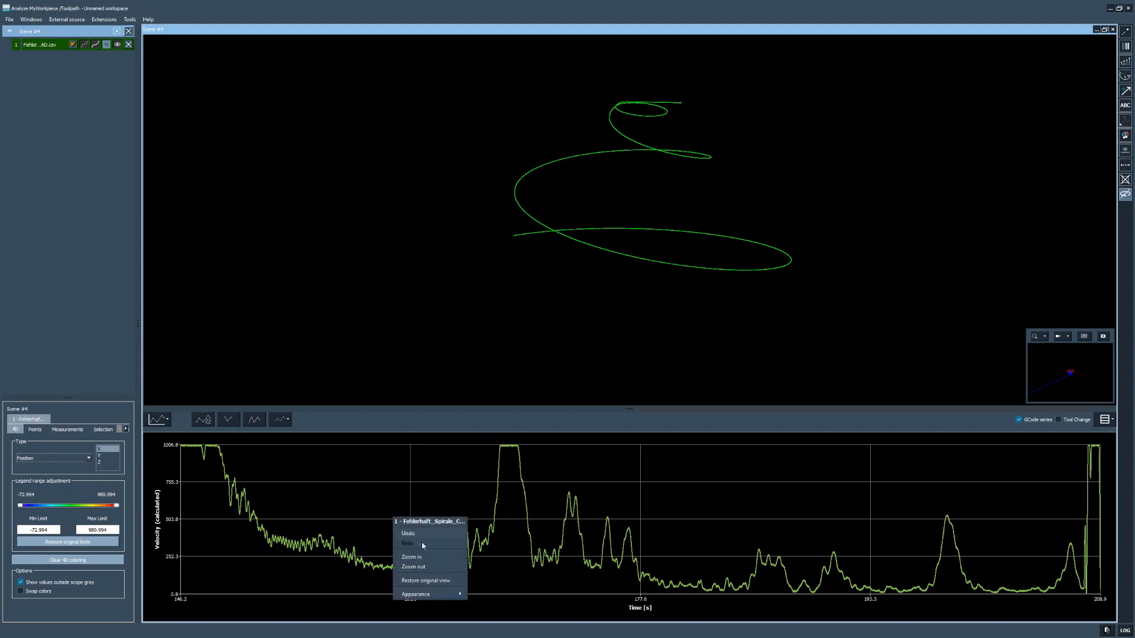
{"action": "right_click", "coordinate": [402, 456]}
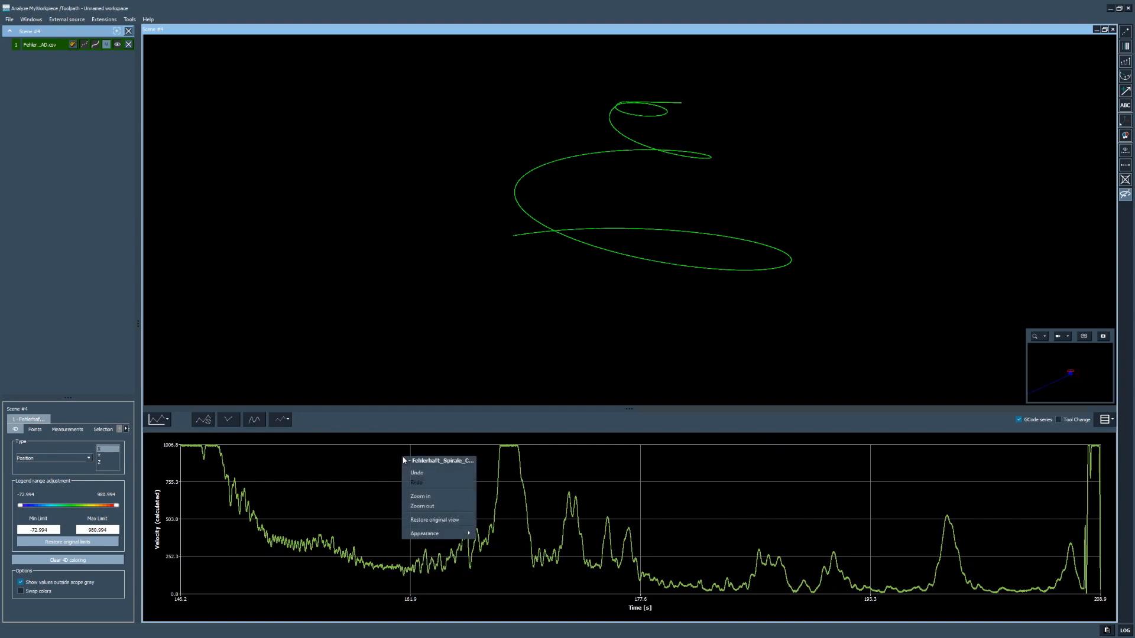
{"action": "left_click", "coordinate": [433, 474]}
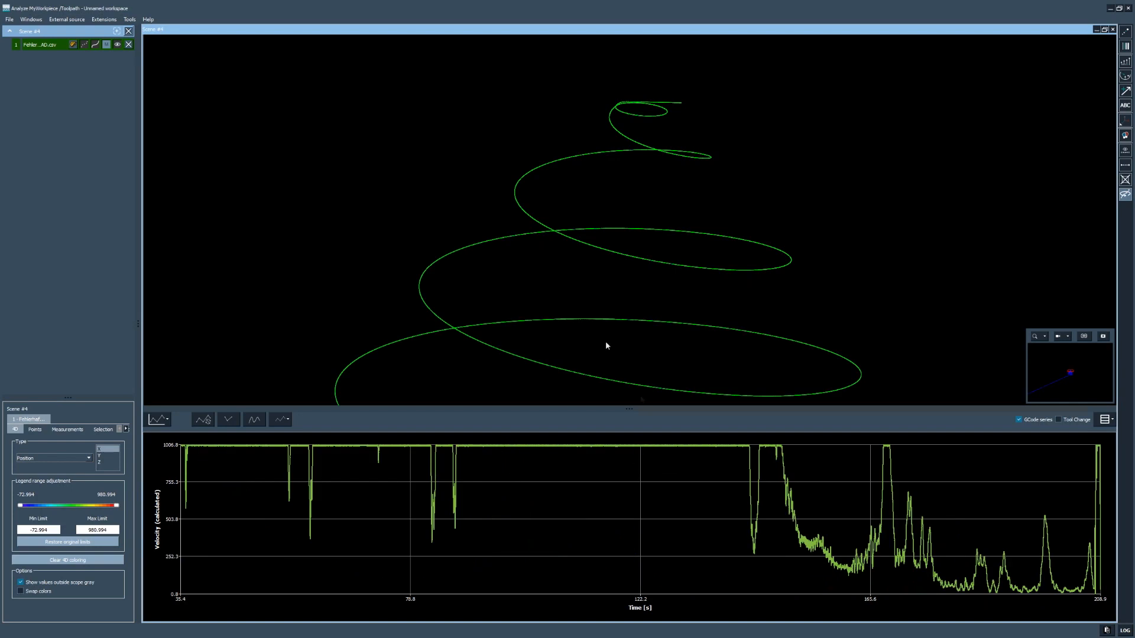
{"action": "scroll", "coordinate": [573, 306], "scroll_direction": "up", "scroll_amount": 3}
{"action": "scroll", "coordinate": [573, 306], "scroll_direction": "down", "scroll_amount": 8}
{"action": "middle_click_drag", "start_coordinate": [582, 333], "coordinate": [574, 270]}
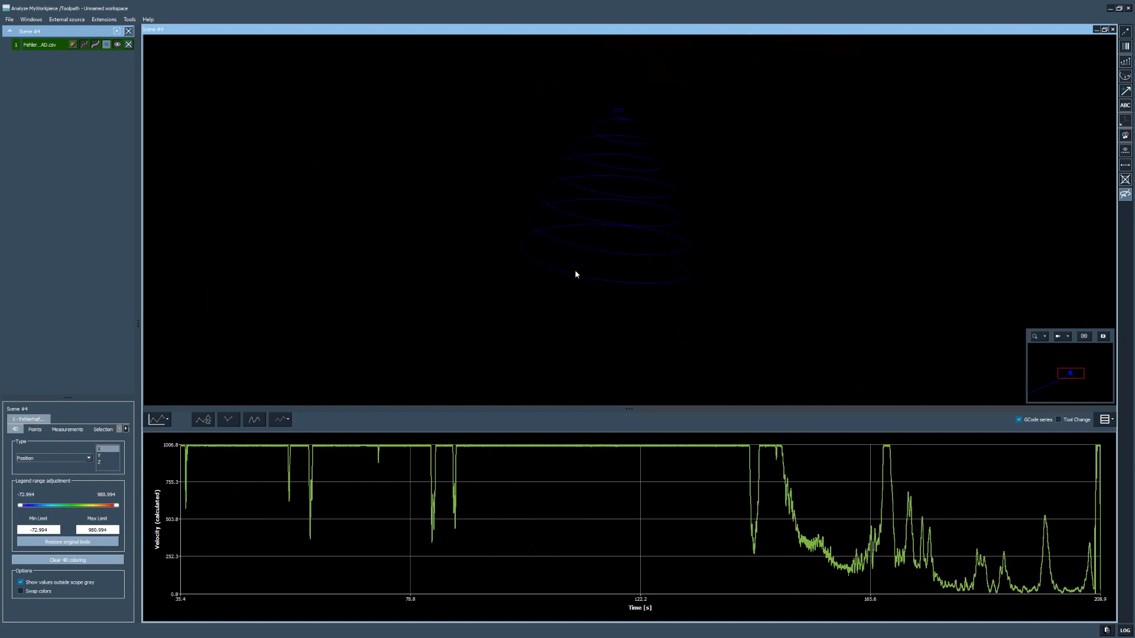
{"action": "scroll", "coordinate": [518, 320], "scroll_direction": "up", "scroll_amount": 2}
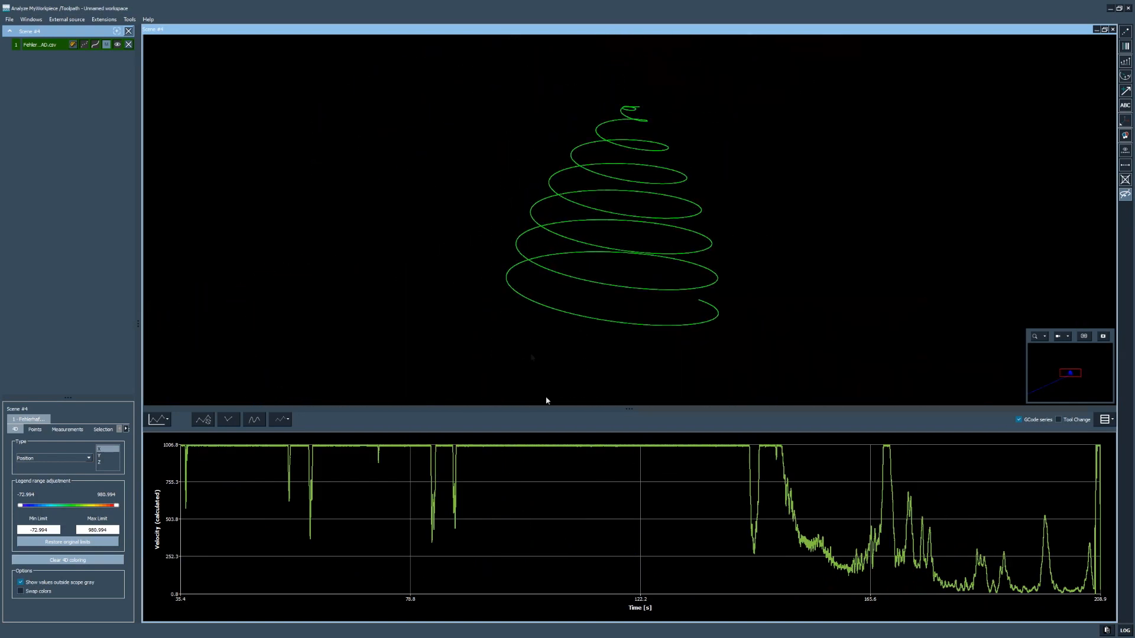
Step: Restore the velocity graph's original view and show the entire toolpath in the 3D view
{"action": "right_click", "coordinate": [551, 452]}
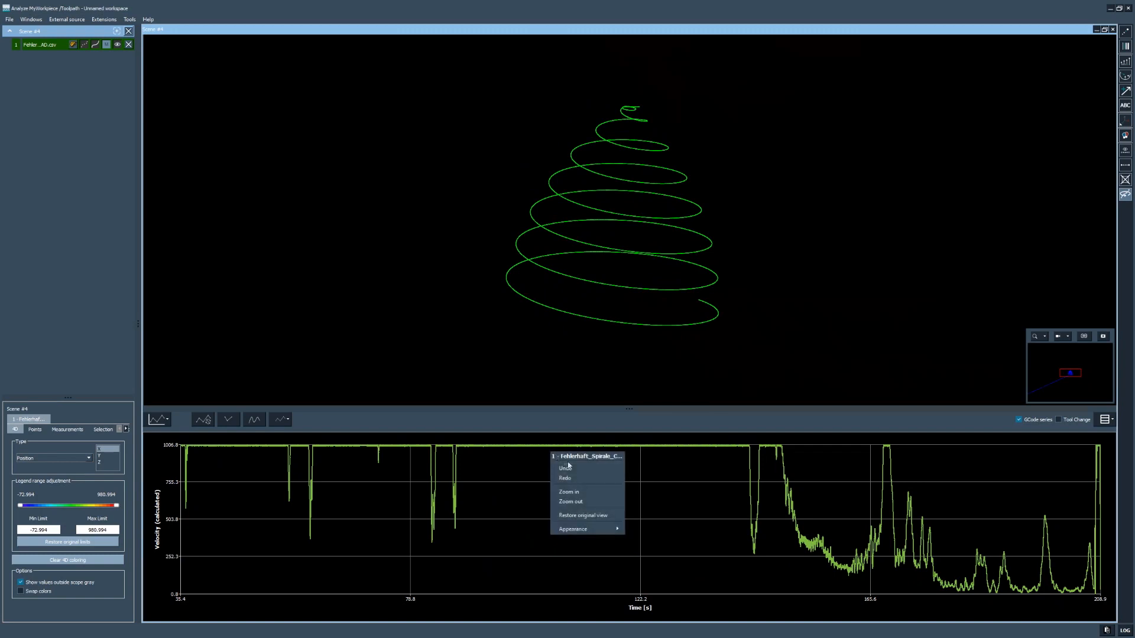
{"action": "left_click", "coordinate": [597, 515]}
{"action": "scroll", "coordinate": [580, 305], "scroll_direction": "down", "scroll_amount": 5}
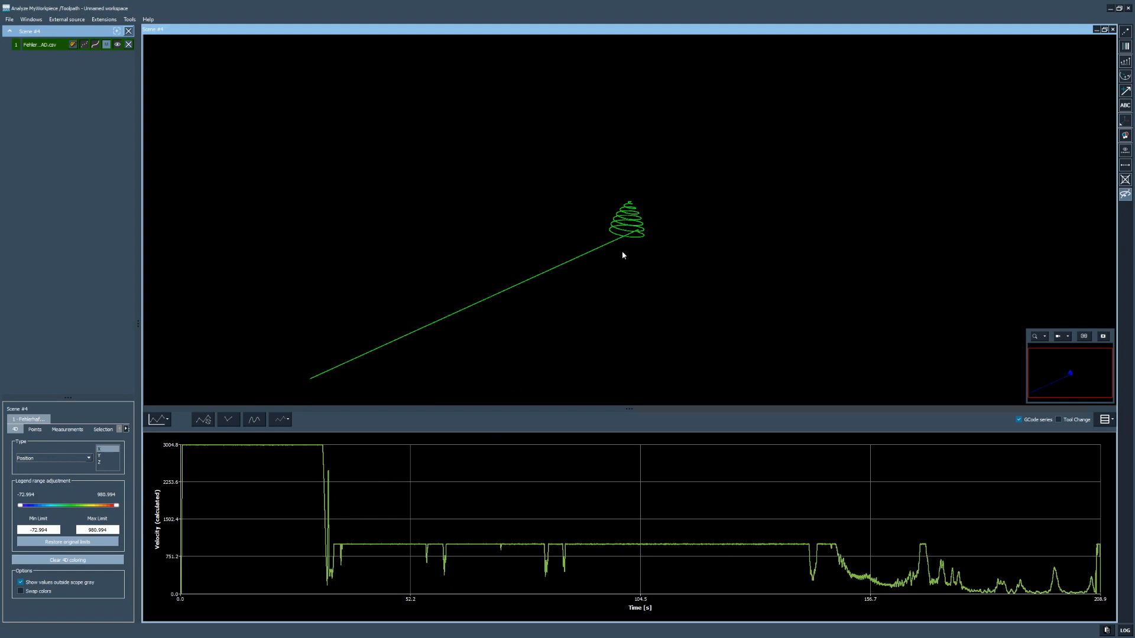
Step: Try Zoom in and Zoom out on the velocity graph and narrow it to about 35.5 to 183.7 s
{"action": "right_click", "coordinate": [619, 487]}
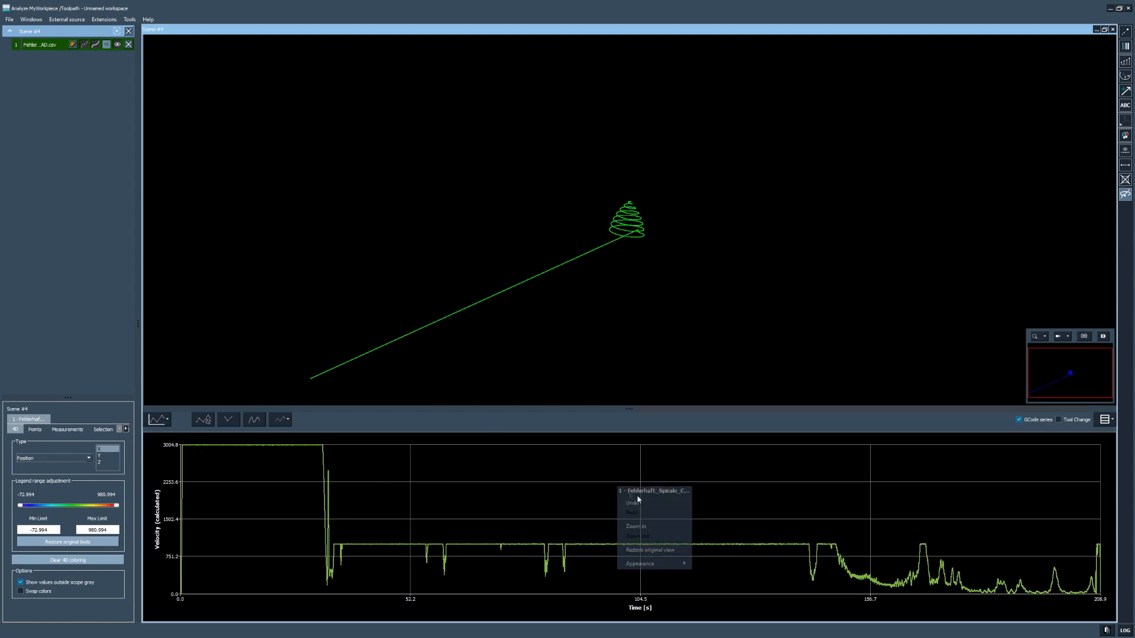
{"action": "left_click", "coordinate": [641, 526]}
{"action": "right_click", "coordinate": [586, 503]}
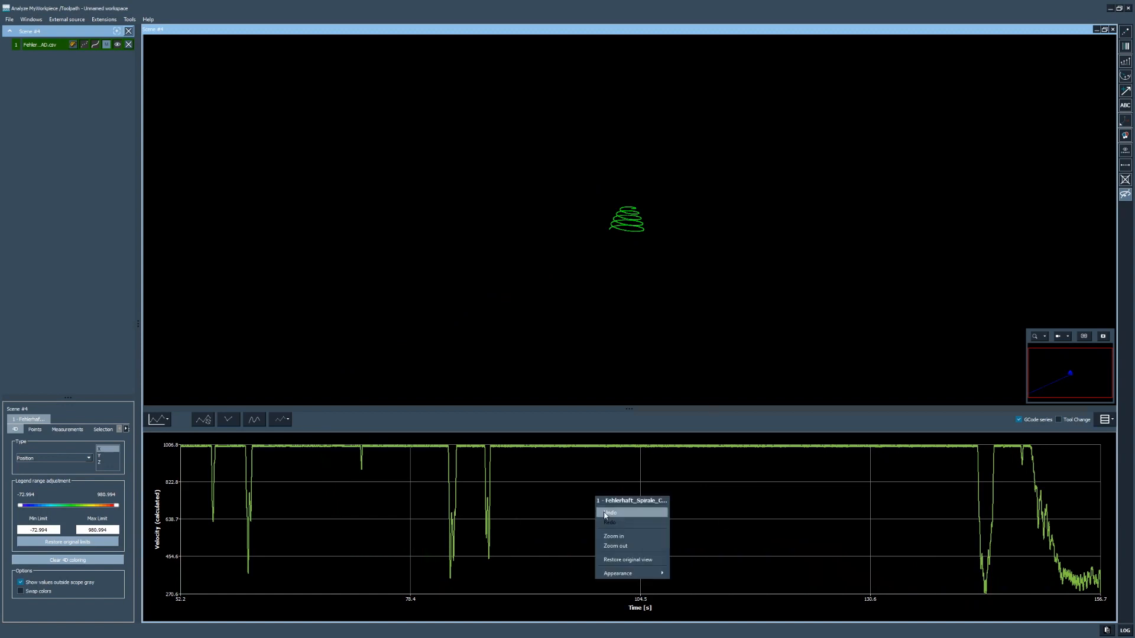
{"action": "left_click", "coordinate": [626, 538]}
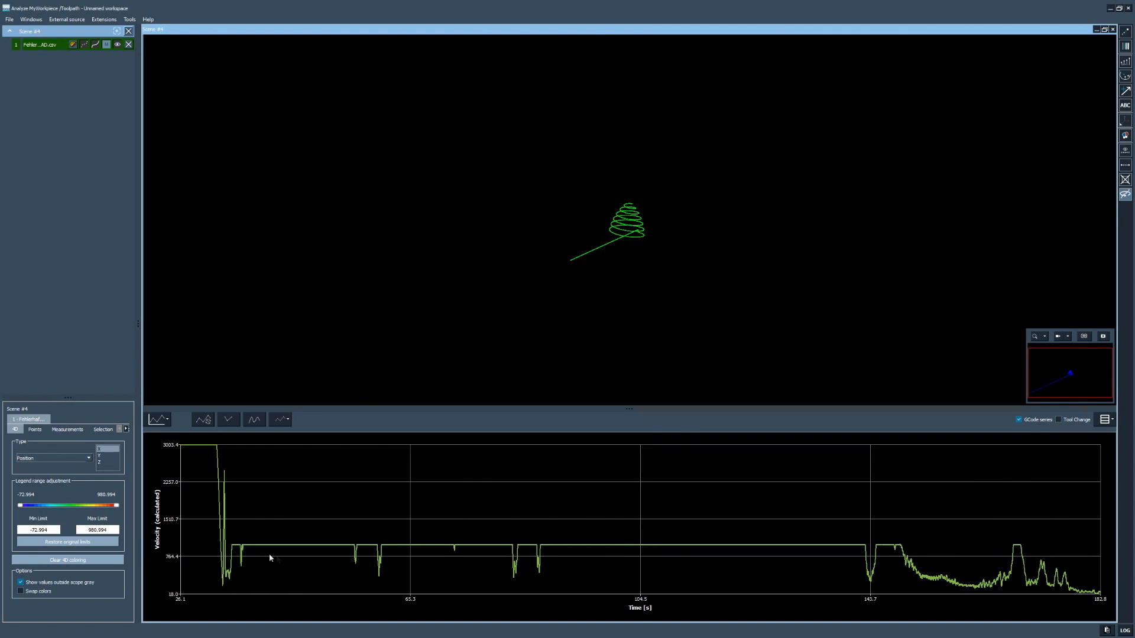
{"action": "left_click_drag", "start_coordinate": [235, 559], "coordinate": [1114, 535]}
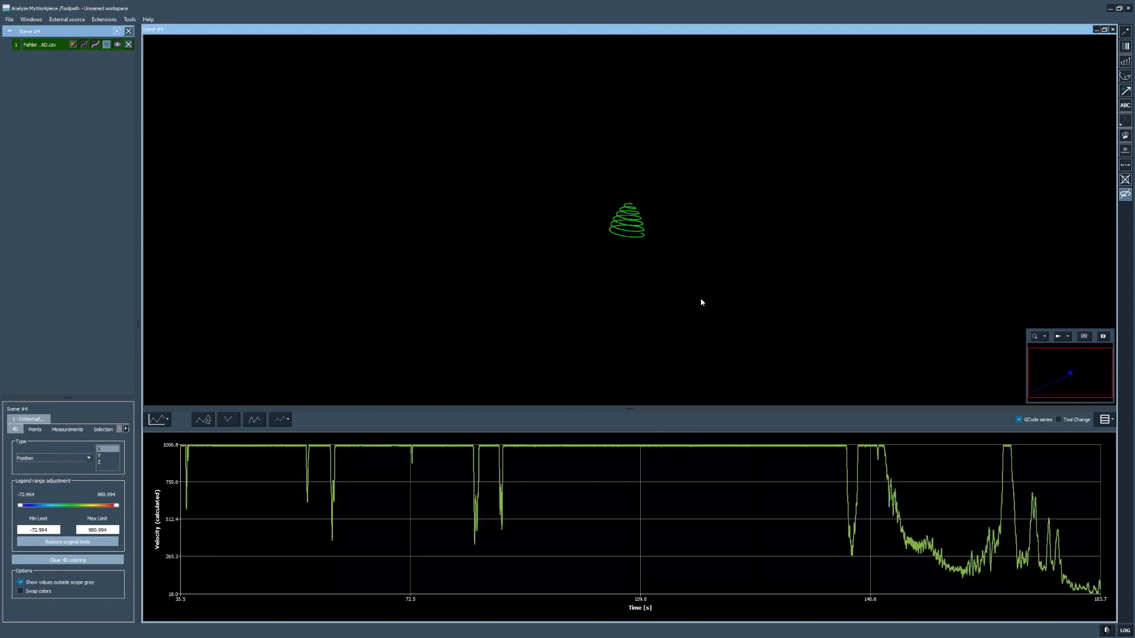
Step: Try the Blue Cerulean and Blue NCS themes on the velocity graph
{"action": "right_click", "coordinate": [535, 479]}
{"action": "mouse_move", "coordinate": [579, 558]}
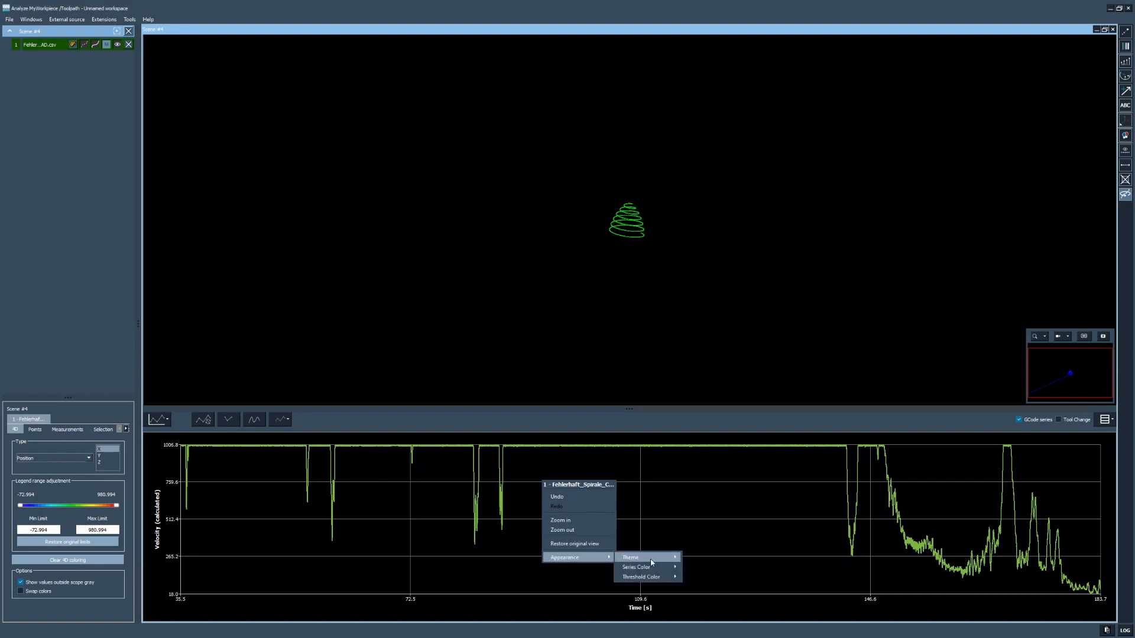
{"action": "mouse_move", "coordinate": [650, 558]}
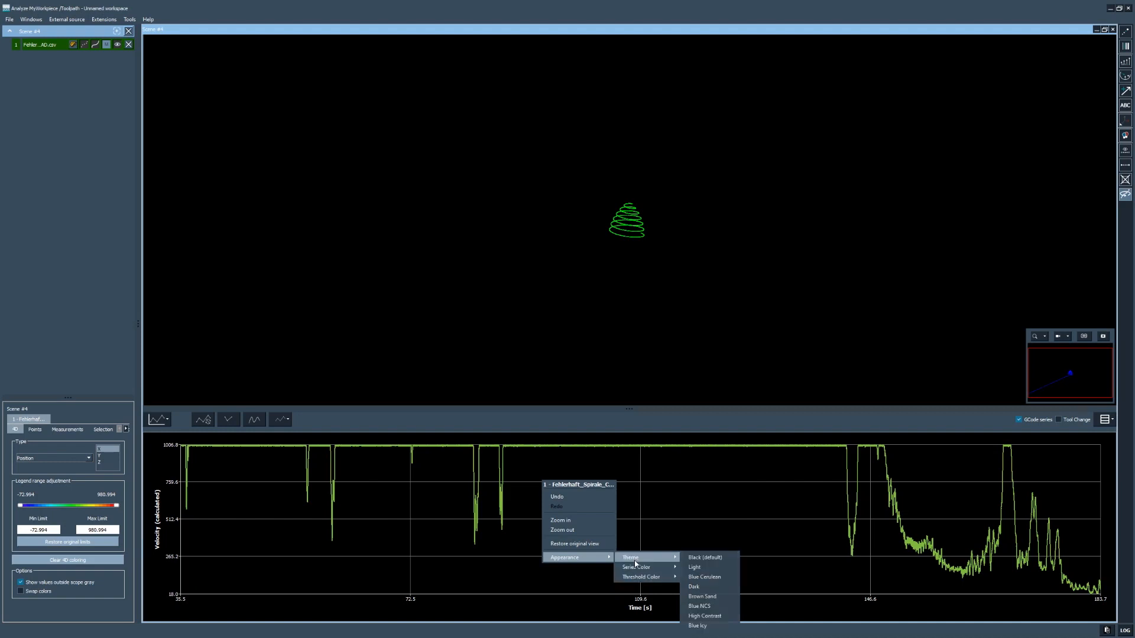
{"action": "left_click", "coordinate": [713, 568]}
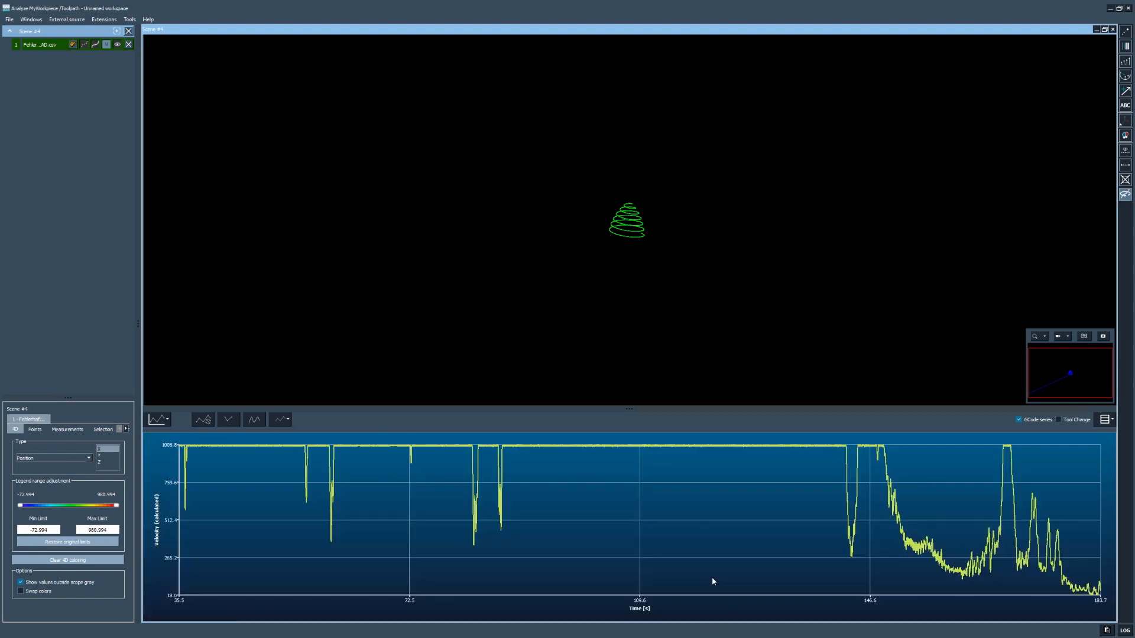
{"action": "right_click", "coordinate": [596, 495]}
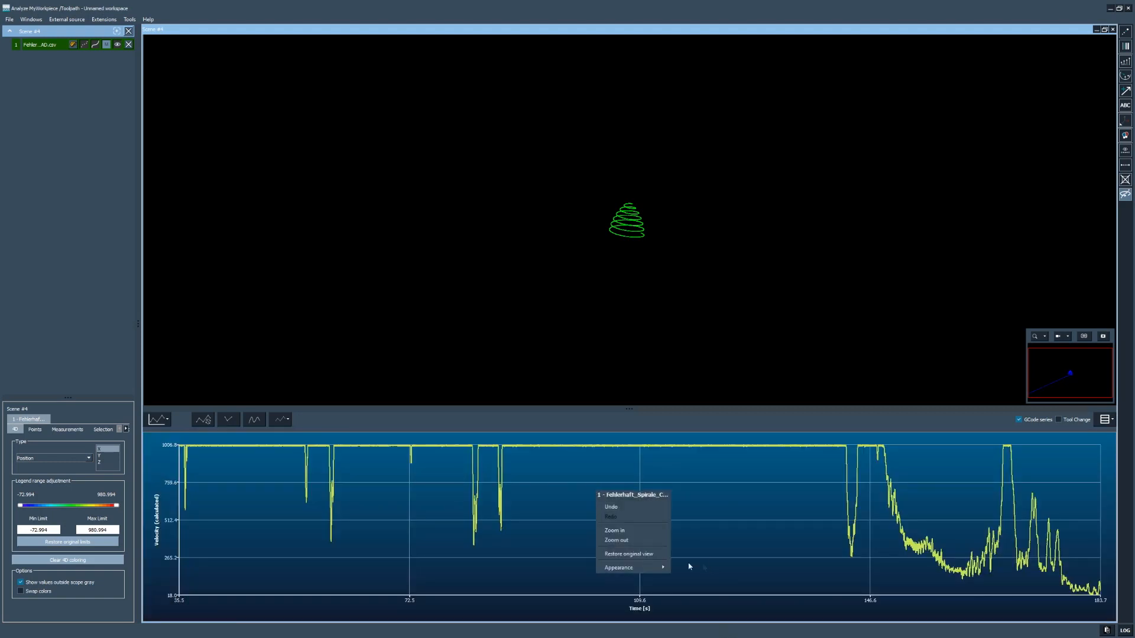
{"action": "mouse_move", "coordinate": [650, 567]}
{"action": "mouse_move", "coordinate": [705, 571]}
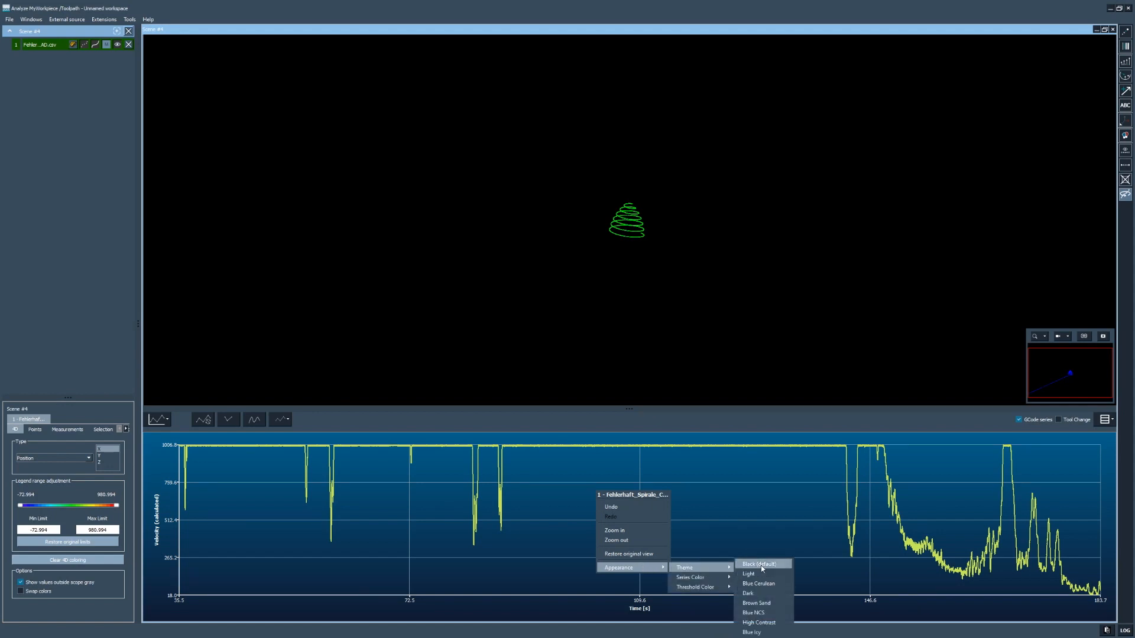
{"action": "left_click", "coordinate": [756, 613]}
Step: Restore the velocity graph's original view and apply the Blue Icy theme to it
{"action": "right_click", "coordinate": [558, 500]}
{"action": "left_click", "coordinate": [614, 563]}
{"action": "right_click", "coordinate": [572, 522]}
{"action": "mouse_move", "coordinate": [609, 603]}
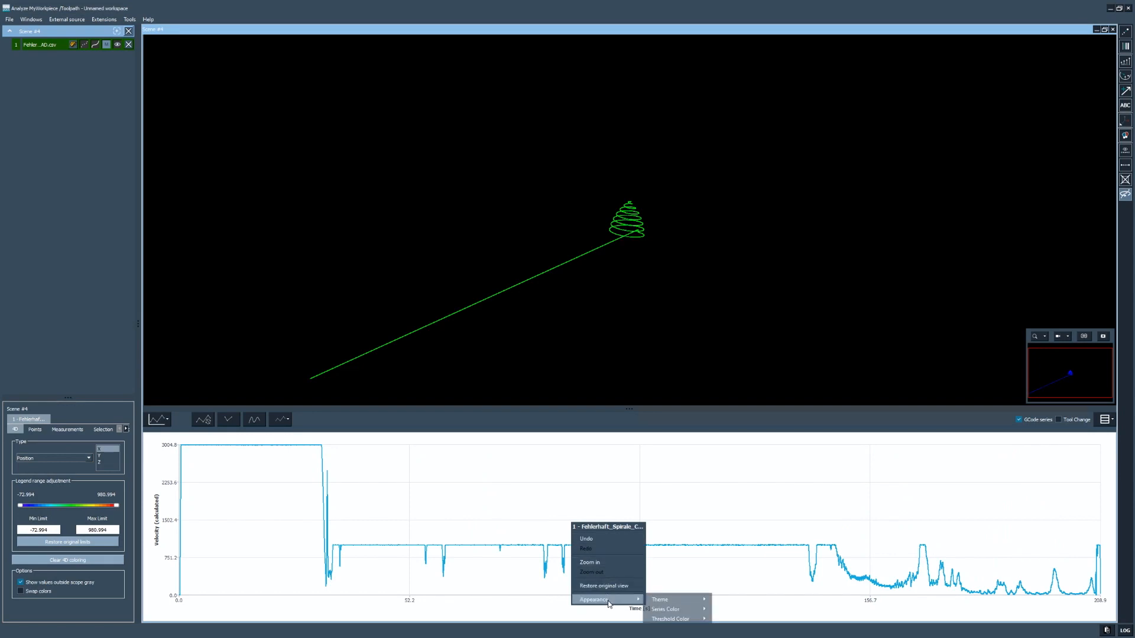
{"action": "mouse_move", "coordinate": [692, 600]}
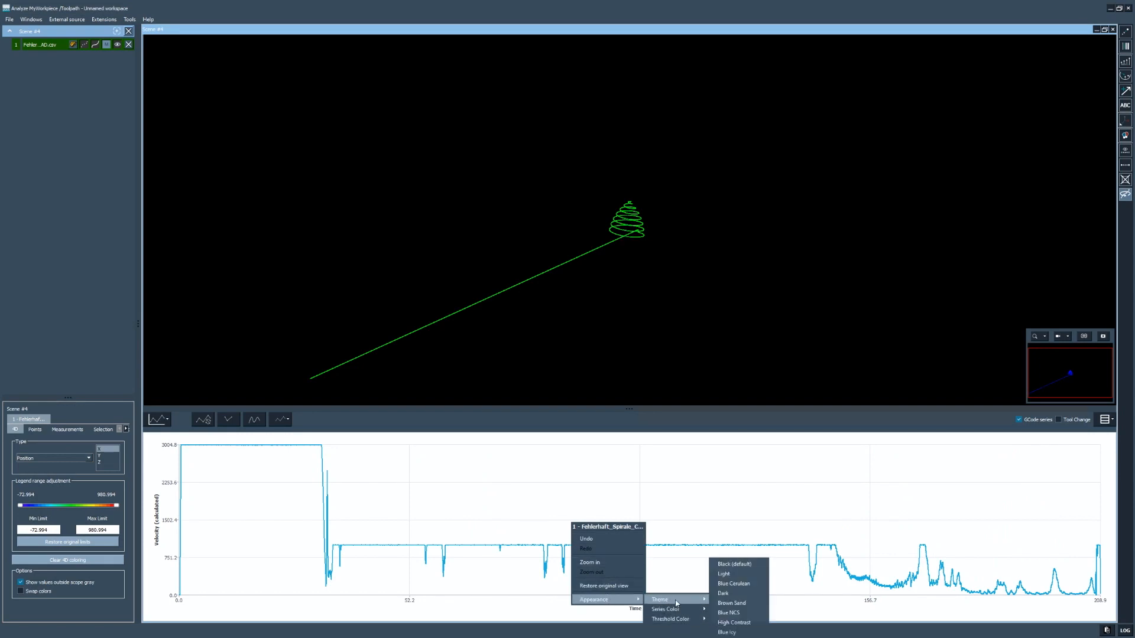
{"action": "left_click", "coordinate": [739, 633]}
Step: Set the velocity graph's theme back to Black (default)
{"action": "right_click", "coordinate": [534, 486]}
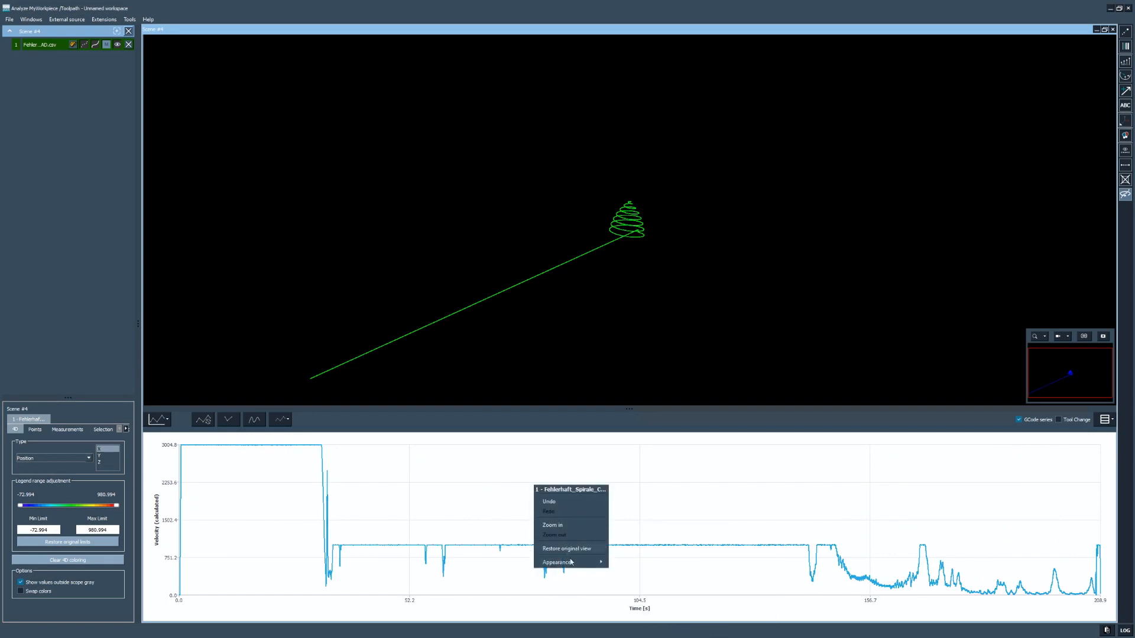
{"action": "mouse_move", "coordinate": [642, 562]}
{"action": "left_click", "coordinate": [702, 563]}
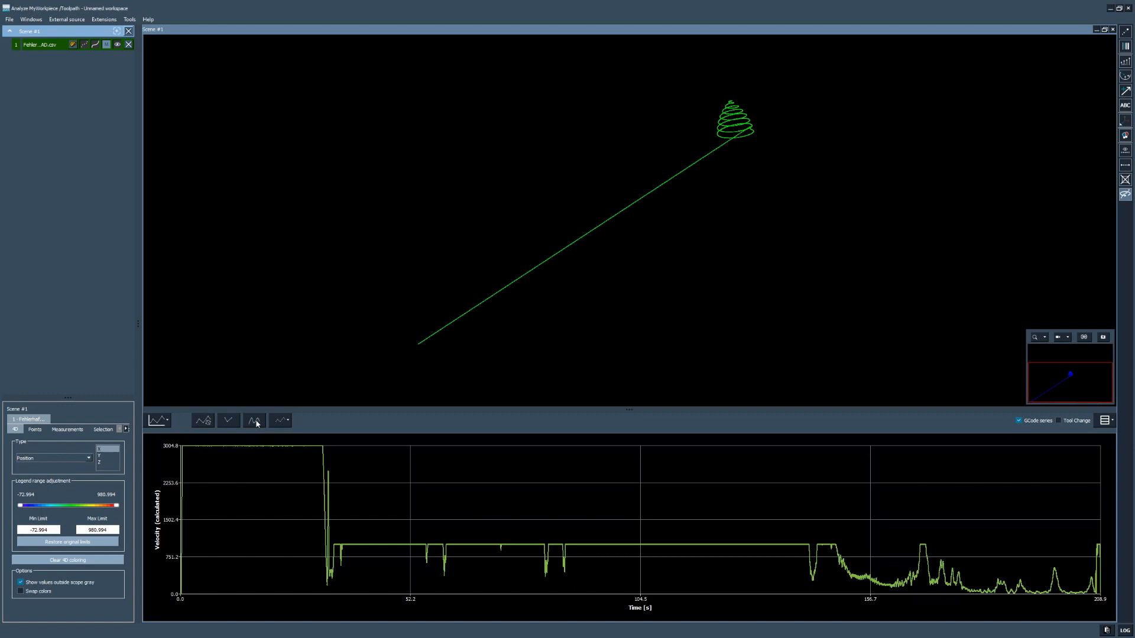
Step: Enable showing the point selection on the graph and box-select the straight approach line in the 3D view
{"action": "left_click", "coordinate": [257, 429]}
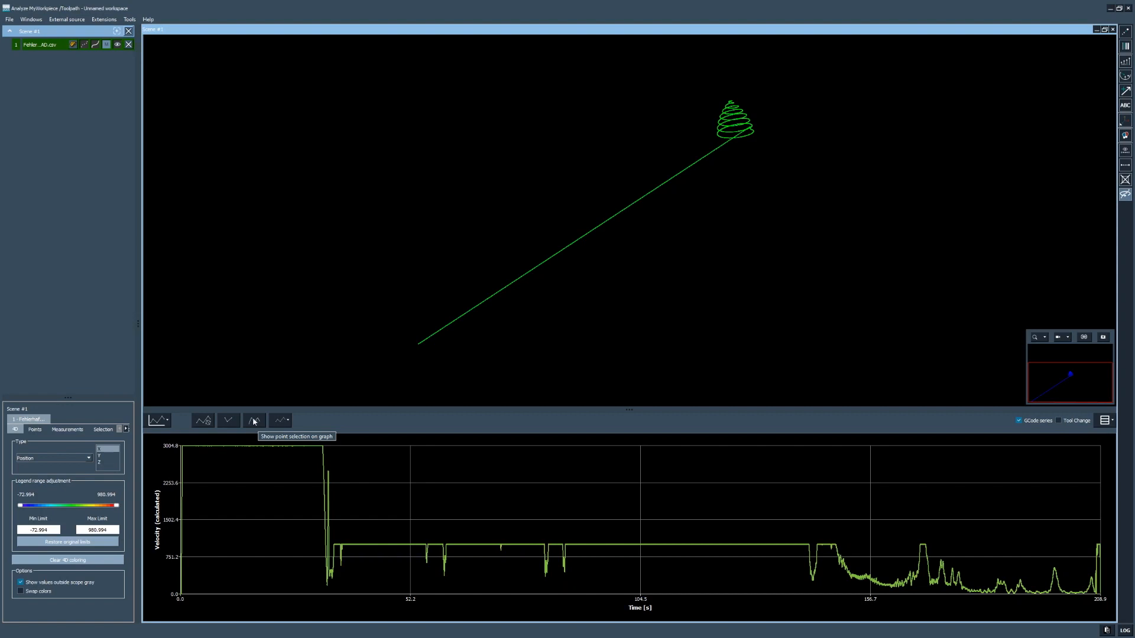
{"action": "left_click", "coordinate": [253, 421]}
{"action": "left_click_drag", "start_coordinate": [438, 360], "coordinate": [447, 362]}
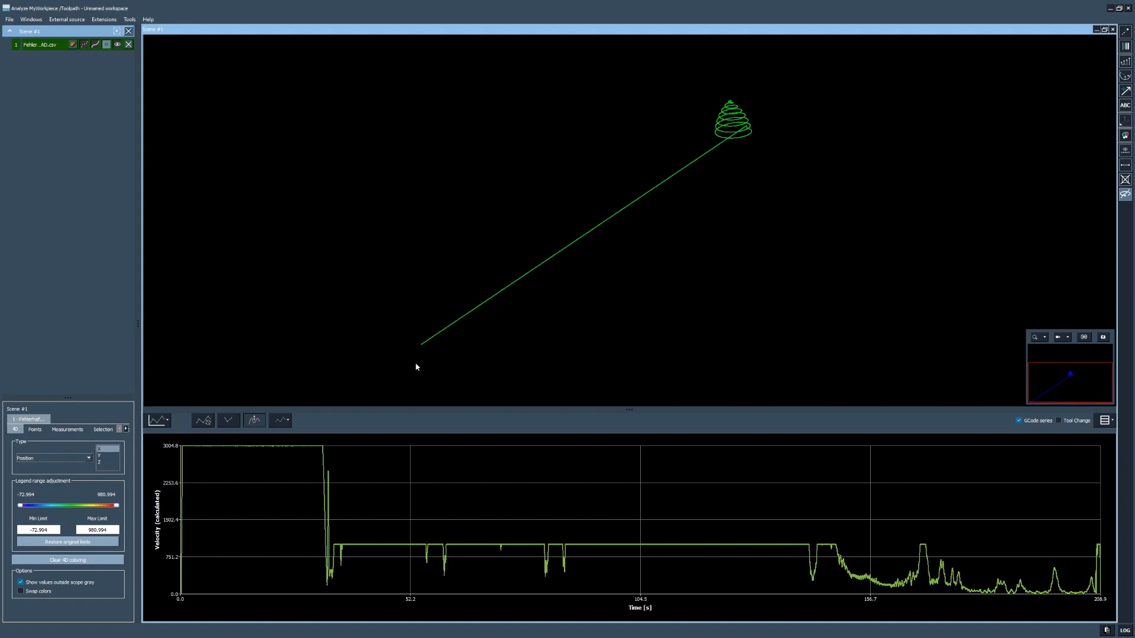
{"action": "left_click_drag", "start_coordinate": [413, 366], "coordinate": [733, 147]}
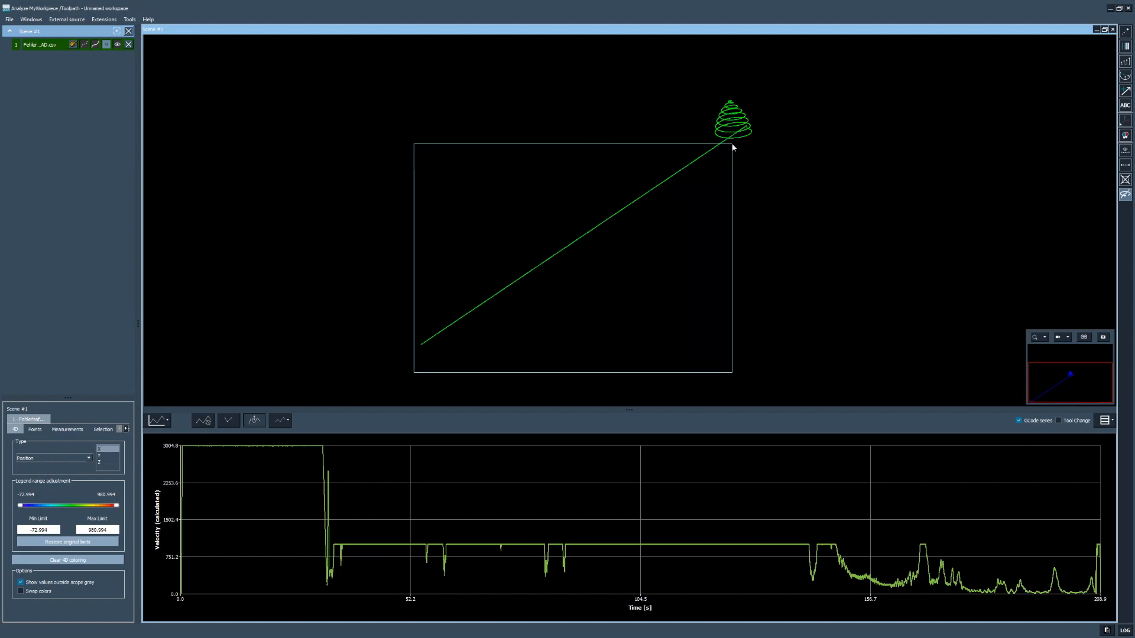
{"action": "left_click_drag", "start_coordinate": [733, 147], "coordinate": [733, 147]}
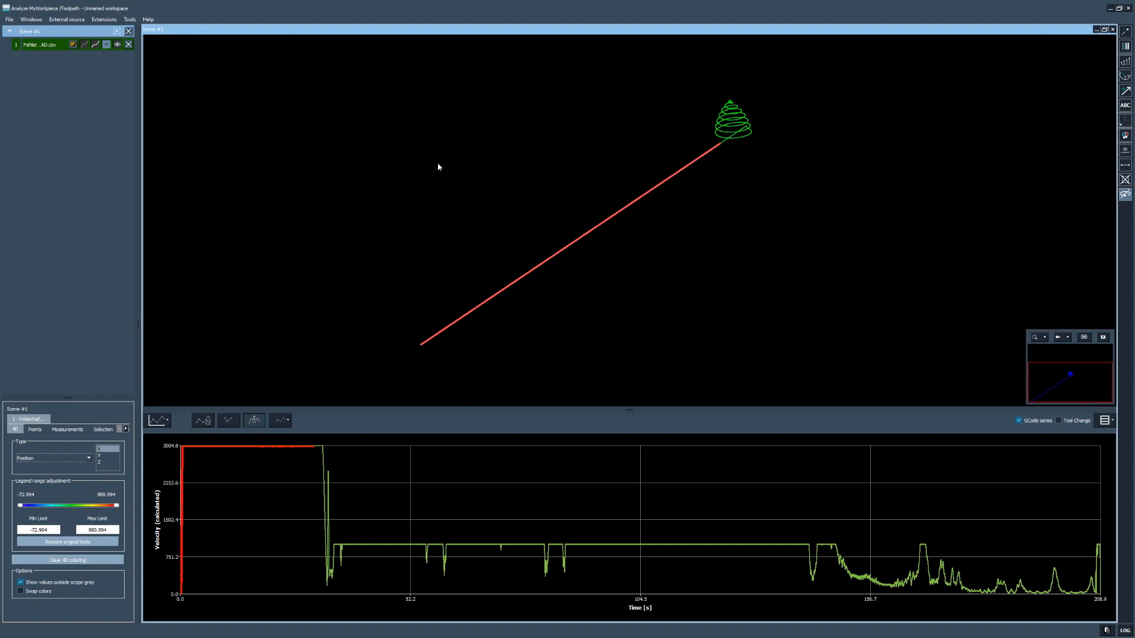
Step: Clear the approach line's point selection and enlarge the spiral in the 3D view
{"action": "left_click", "coordinate": [632, 175]}
{"action": "middle_click_drag", "start_coordinate": [738, 157], "coordinate": [658, 236]}
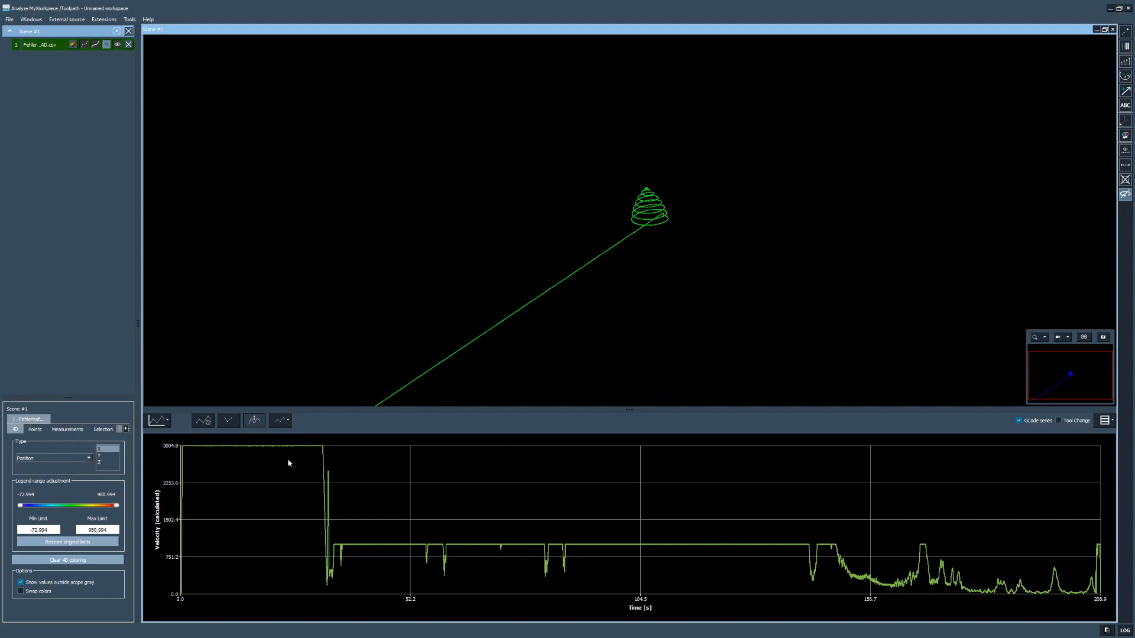
{"action": "scroll", "coordinate": [668, 275], "scroll_direction": "up", "scroll_amount": 10}
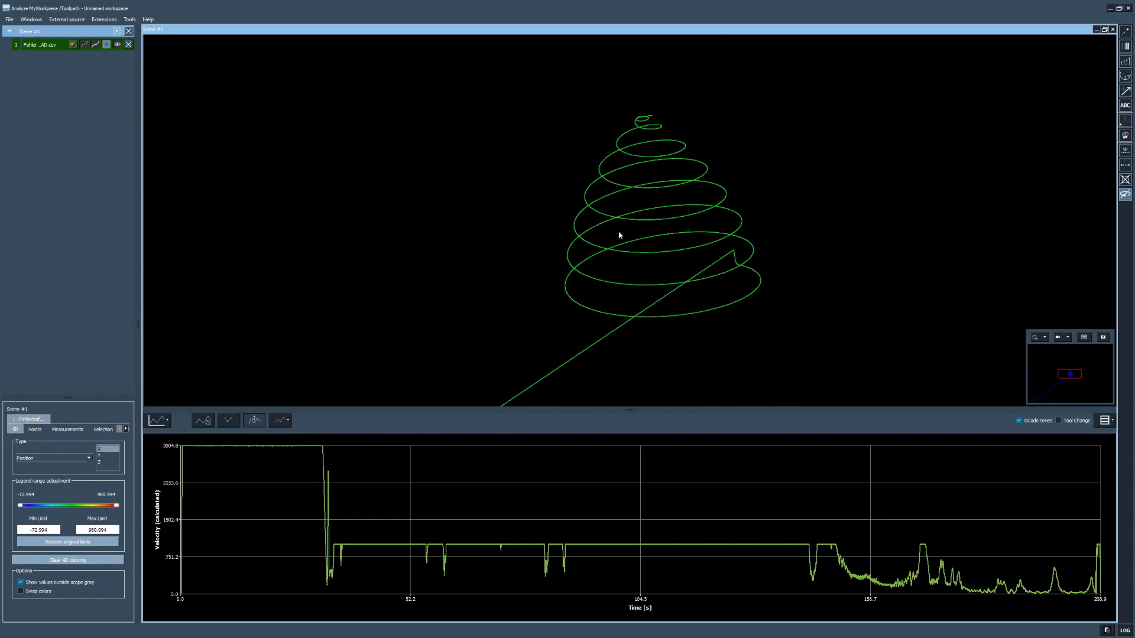
Step: View the spiral from above and box-select the upper-left and lower-right arcs of its outer turns in the 3D view
{"action": "mouse_move", "coordinate": [633, 213]}
{"action": "left_mouse_down"}
{"action": "mouse_move", "coordinate": [638, 246]}
{"action": "mouse_move", "coordinate": [659, 184]}
{"action": "mouse_move", "coordinate": [659, 228]}
{"action": "mouse_move", "coordinate": [626, 213]}
{"action": "left_mouse_up"}
{"action": "left_click_drag", "start_coordinate": [541, 121], "coordinate": [608, 200]}
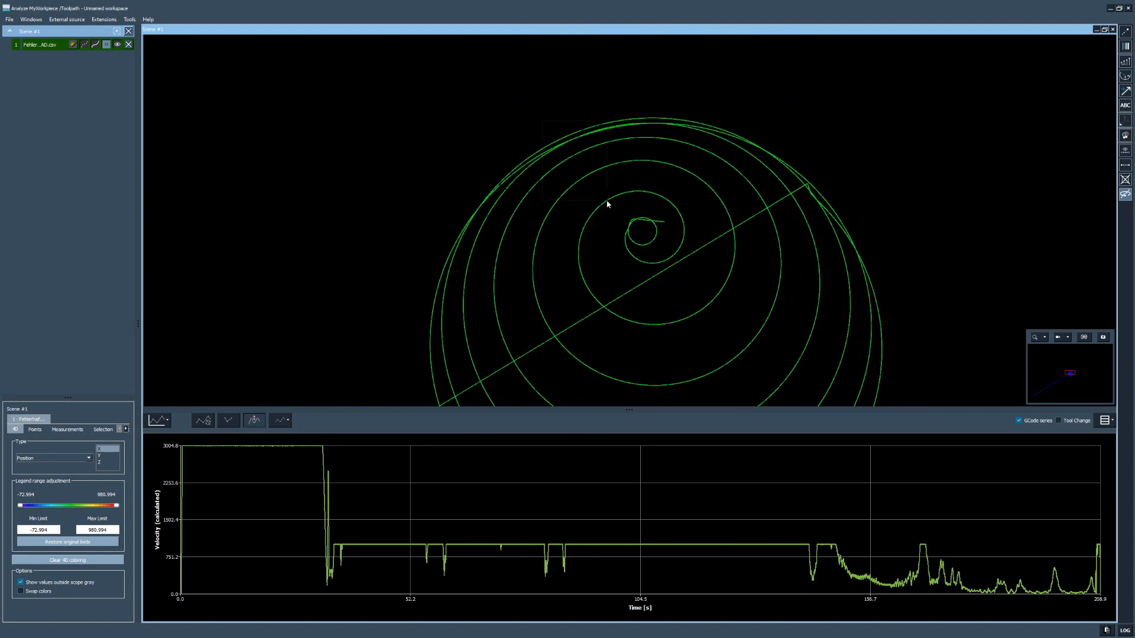
{"action": "left_click", "coordinate": [564, 558]}
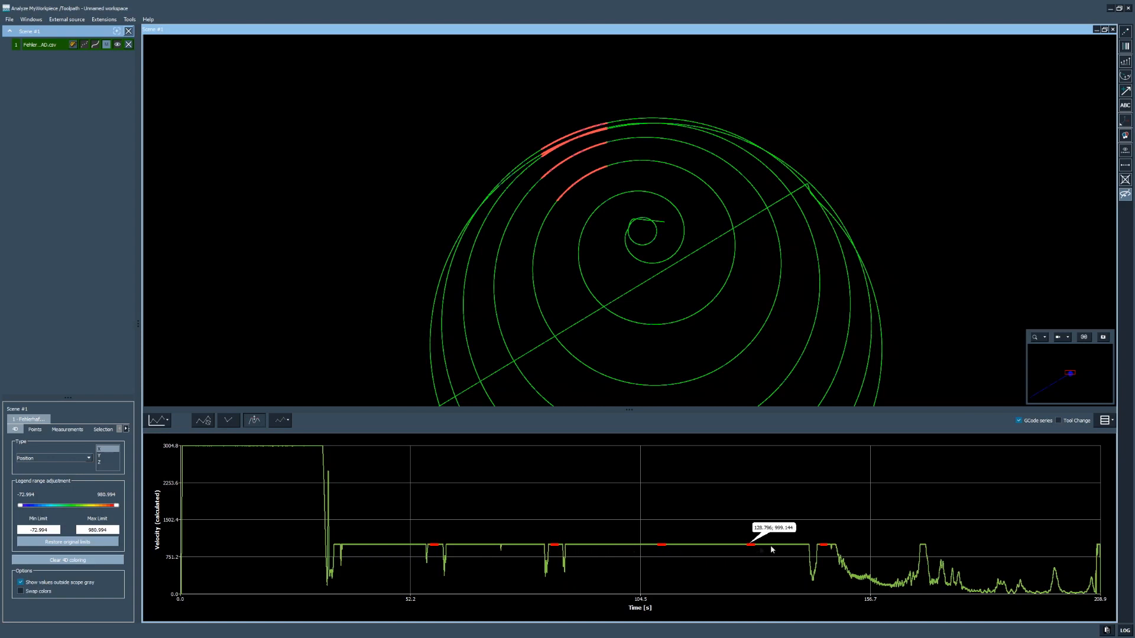
{"action": "scroll", "coordinate": [665, 211], "scroll_direction": "down", "scroll_amount": 3}
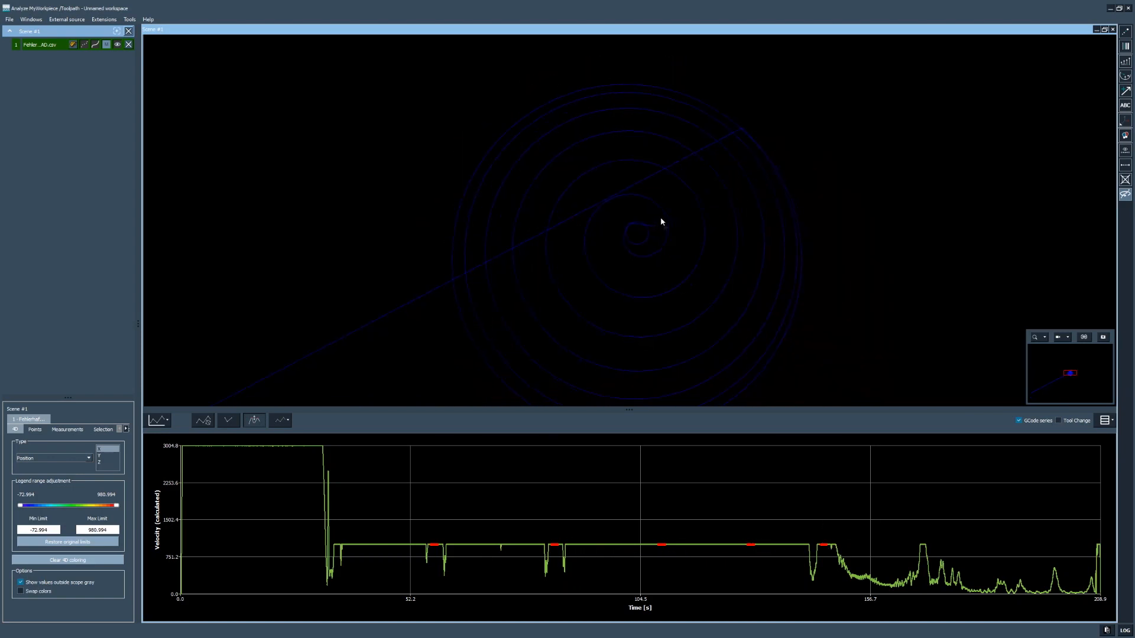
{"action": "left_click_drag", "start_coordinate": [748, 363], "coordinate": [594, 264]}
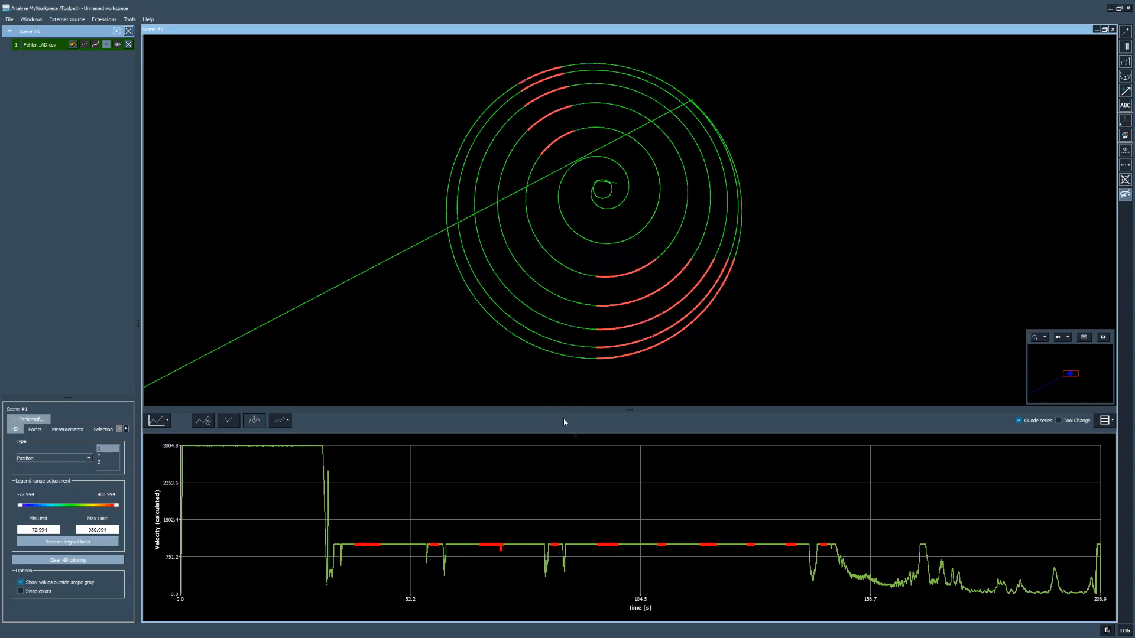
Step: Clear the arc selection in the 3D view and turn off showing the point selection on the graph
{"action": "left_click", "coordinate": [594, 300]}
{"action": "left_click_drag", "start_coordinate": [588, 301], "coordinate": [585, 286]}
{"action": "scroll", "coordinate": [585, 298], "scroll_direction": "down", "scroll_amount": 2}
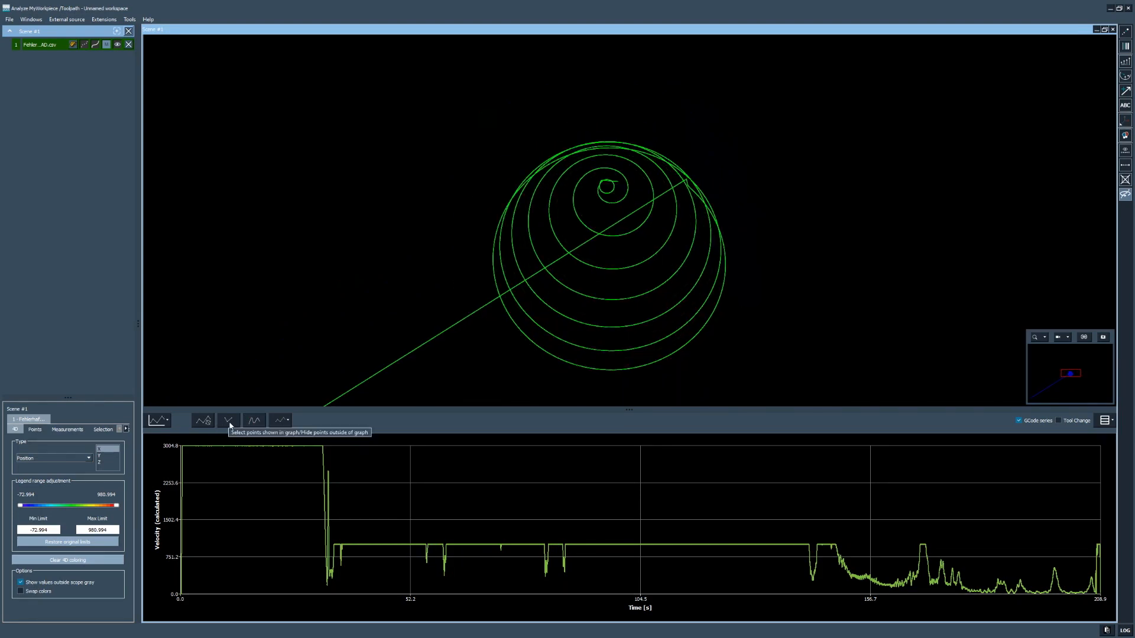
Step: Switch the graph link to selecting the shown points and bring the whole toolpath into view in 3D
{"action": "left_click", "coordinate": [230, 421]}
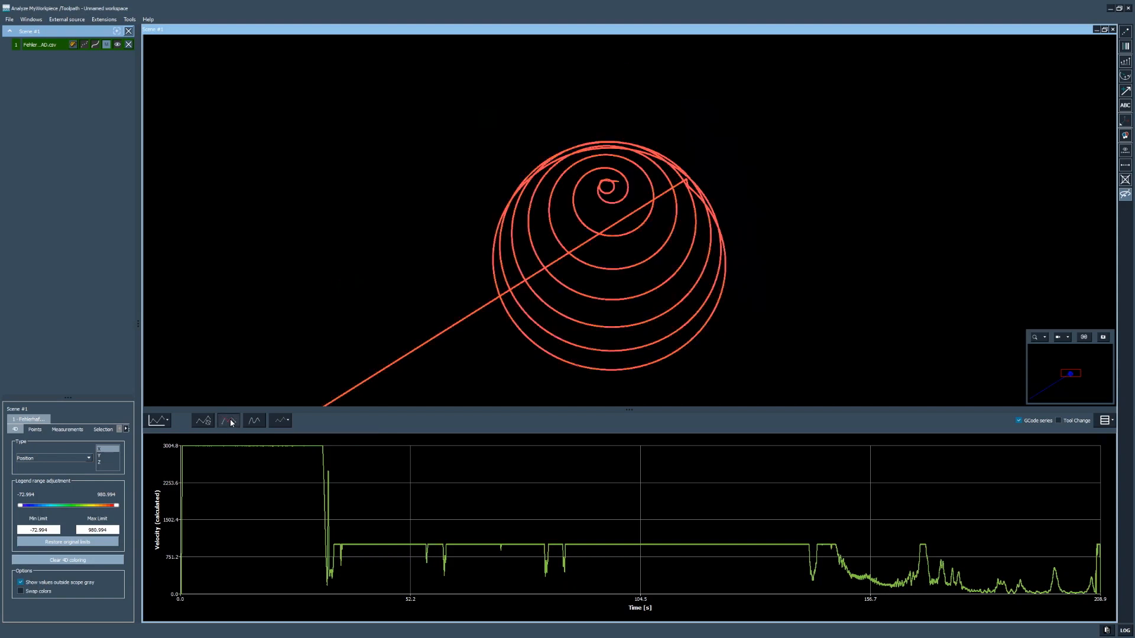
{"action": "left_click_drag", "start_coordinate": [651, 305], "coordinate": [652, 299]}
{"action": "scroll", "coordinate": [652, 299], "scroll_direction": "down", "scroll_amount": 3}
{"action": "middle_click_drag", "start_coordinate": [637, 295], "coordinate": [636, 270]}
{"action": "left_click_drag", "start_coordinate": [636, 270], "coordinate": [636, 263]}
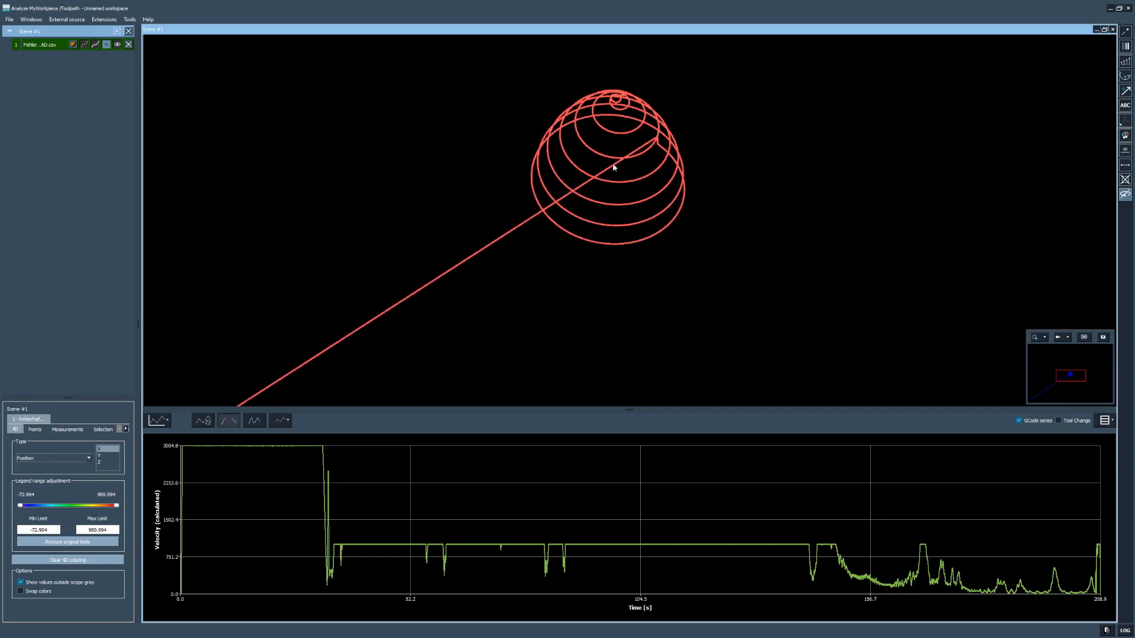
{"action": "left_click_drag", "start_coordinate": [493, 282], "coordinate": [500, 266]}
{"action": "scroll", "coordinate": [520, 298], "scroll_direction": "down", "scroll_amount": 3}
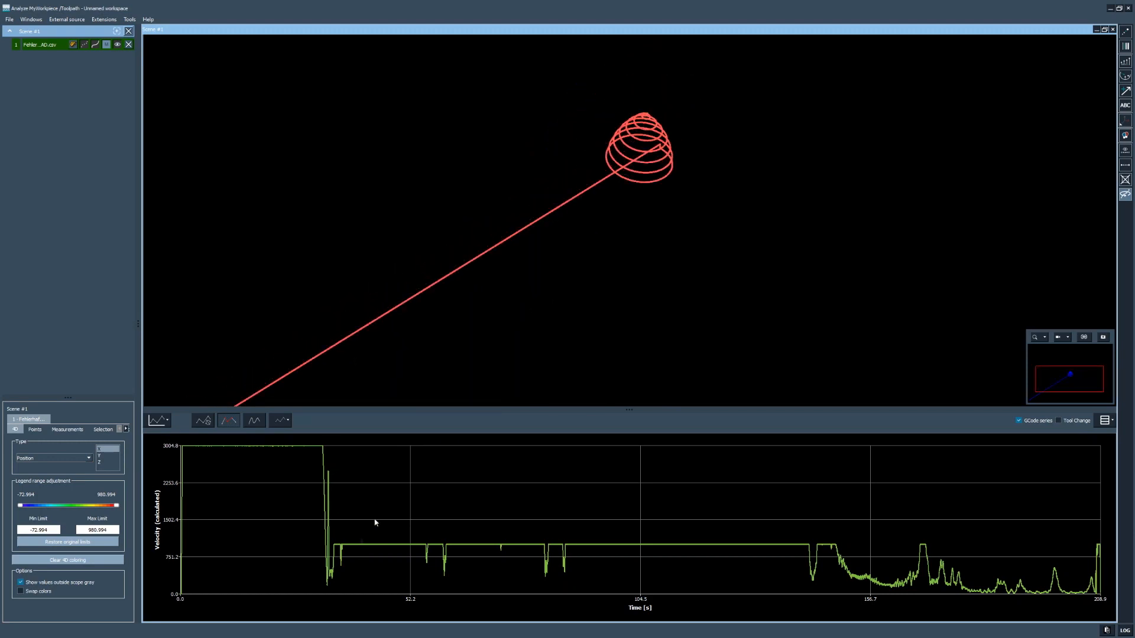
{"action": "scroll", "coordinate": [488, 306], "scroll_direction": "down", "scroll_amount": 4}
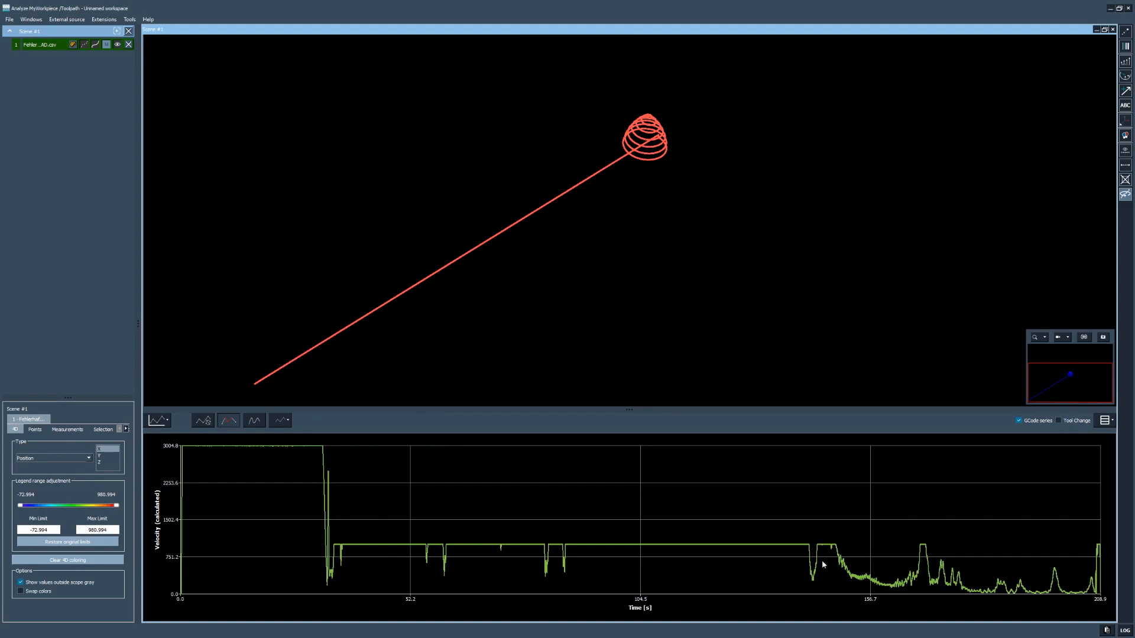
Step: Zoom the velocity graph to about 148 to 209 s and examine the matching selected turns on the spiral's tip
{"action": "left_click_drag", "start_coordinate": [833, 558], "coordinate": [1105, 576]}
{"action": "scroll", "coordinate": [666, 186], "scroll_direction": "up", "scroll_amount": 5}
{"action": "scroll", "coordinate": [662, 220], "scroll_direction": "up", "scroll_amount": 3}
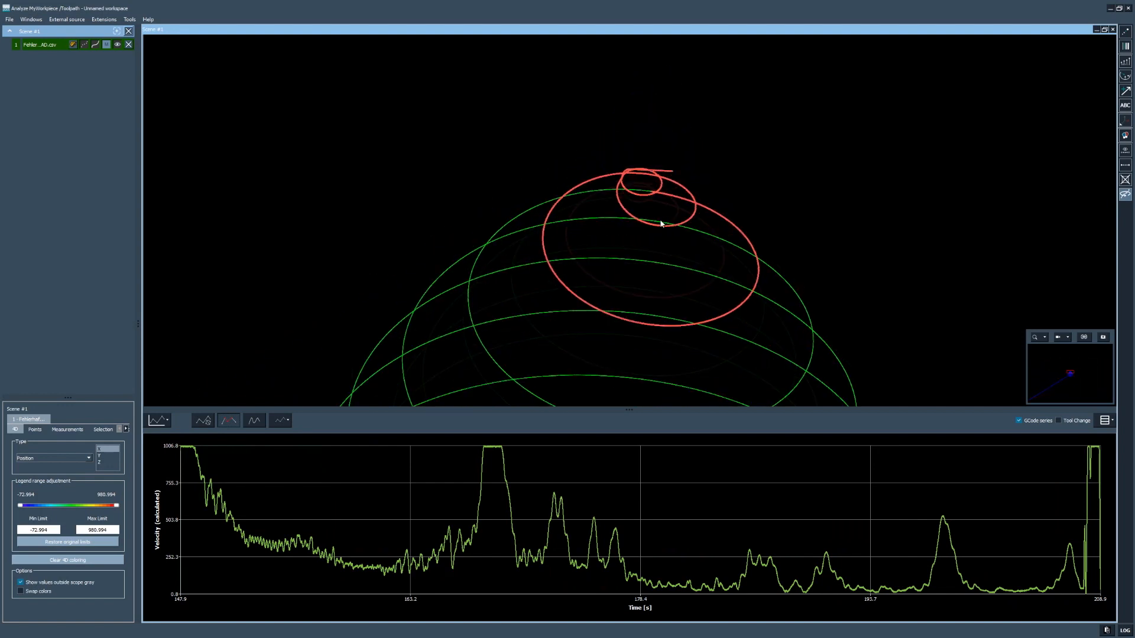
{"action": "scroll", "coordinate": [663, 239], "scroll_direction": "up", "scroll_amount": 2}
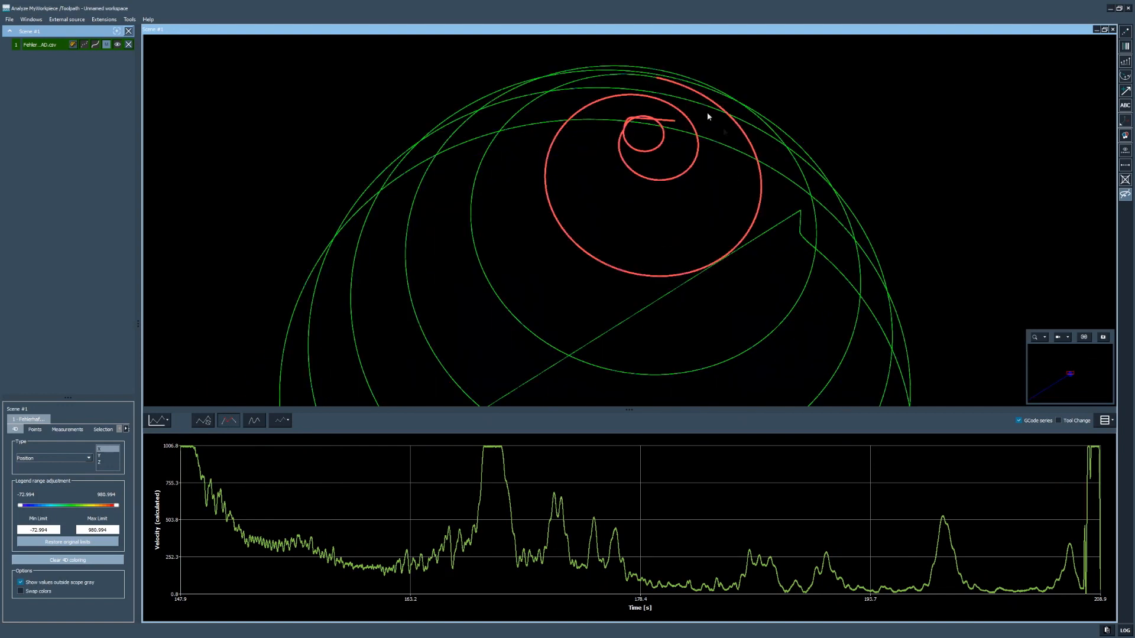
{"action": "middle_click_drag", "start_coordinate": [672, 142], "coordinate": [640, 189]}
{"action": "scroll", "coordinate": [632, 204], "scroll_direction": "down", "scroll_amount": 4}
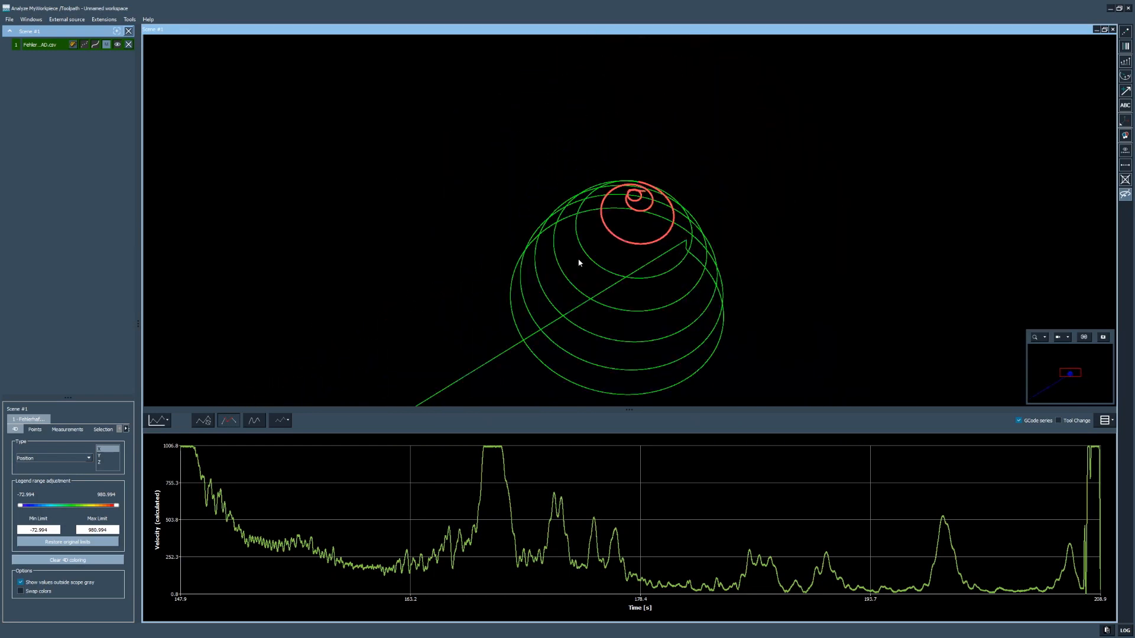
{"action": "scroll", "coordinate": [645, 215], "scroll_direction": "up", "scroll_amount": 3}
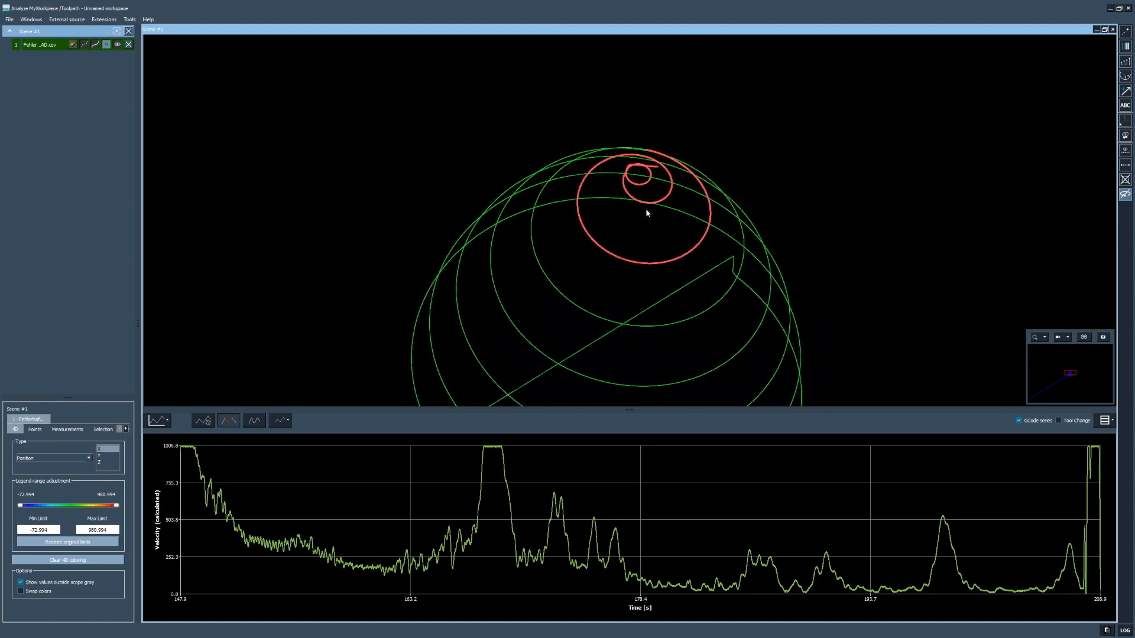
{"action": "middle_click_drag", "start_coordinate": [646, 192], "coordinate": [712, 374]}
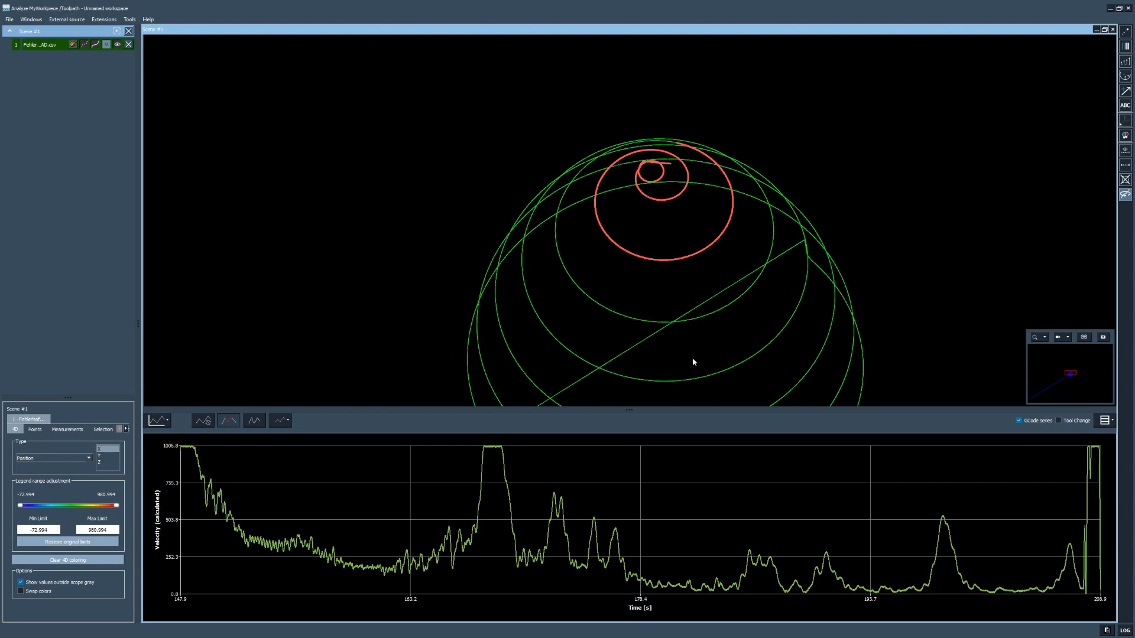
{"action": "middle_click_drag", "start_coordinate": [693, 359], "coordinate": [696, 367]}
{"action": "middle_click_drag", "start_coordinate": [621, 239], "coordinate": [620, 247]}
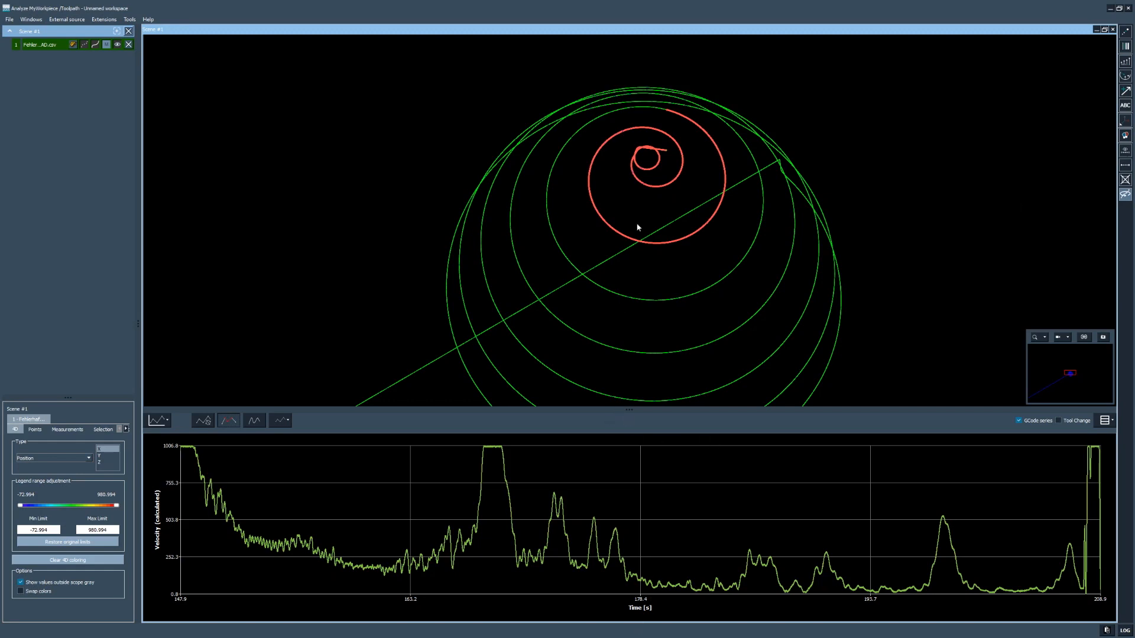
{"action": "left_click_drag", "start_coordinate": [638, 225], "coordinate": [467, 292]}
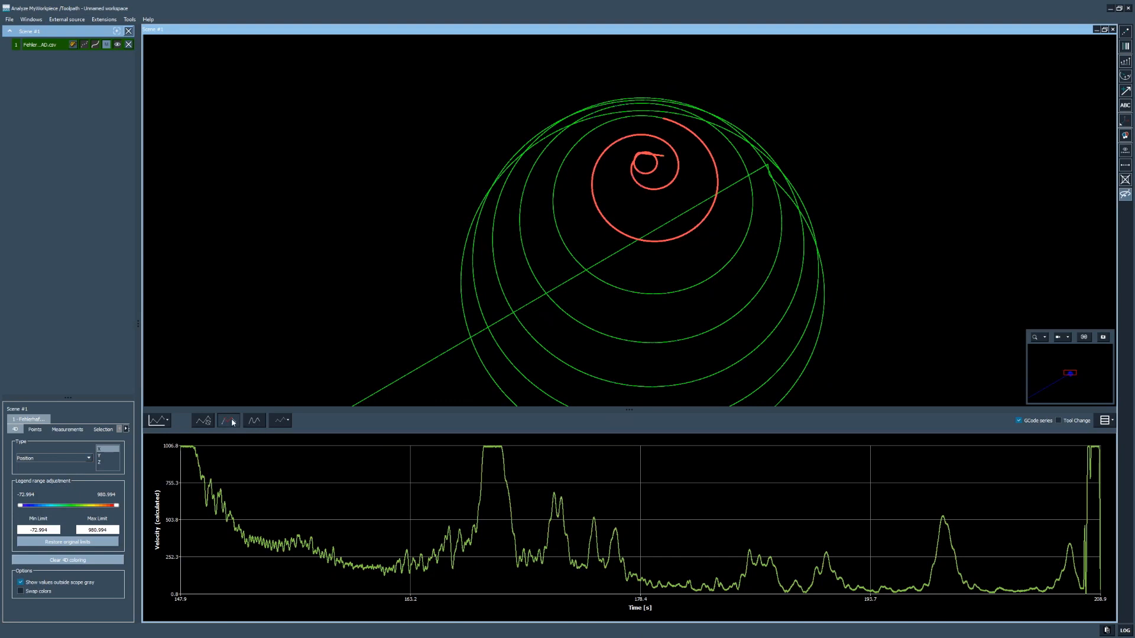
Step: Show and hide the point selection on the velocity graph, and try hiding the toolpath points outside the graph
{"action": "left_click", "coordinate": [253, 423]}
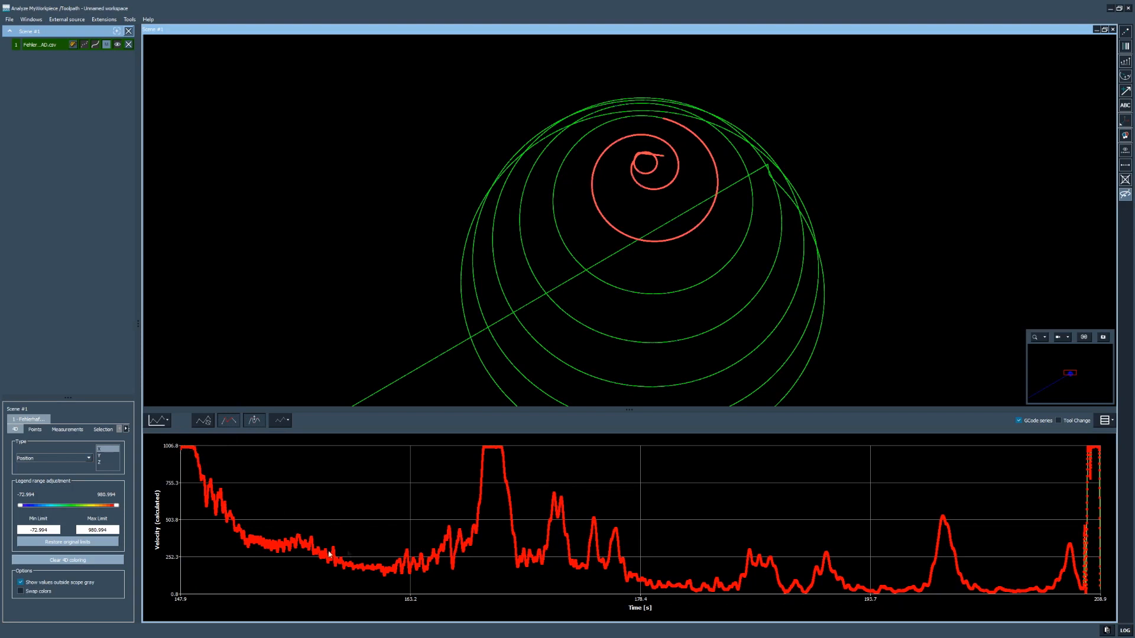
{"action": "mouse_move", "coordinate": [267, 549]}
{"action": "left_click", "coordinate": [258, 423]}
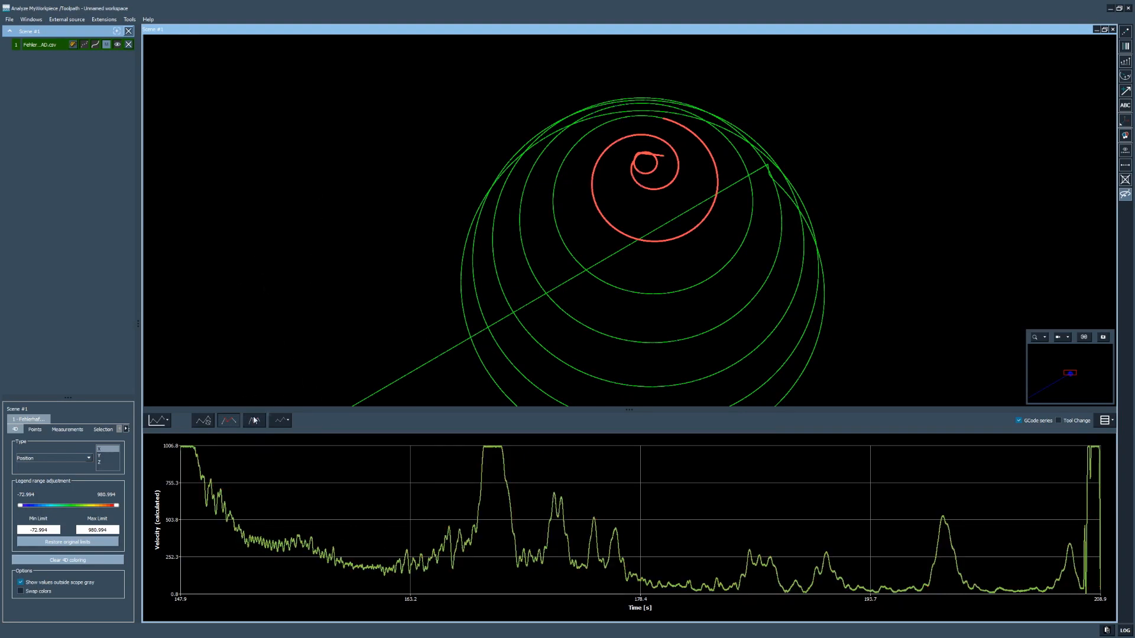
{"action": "left_click", "coordinate": [229, 421]}
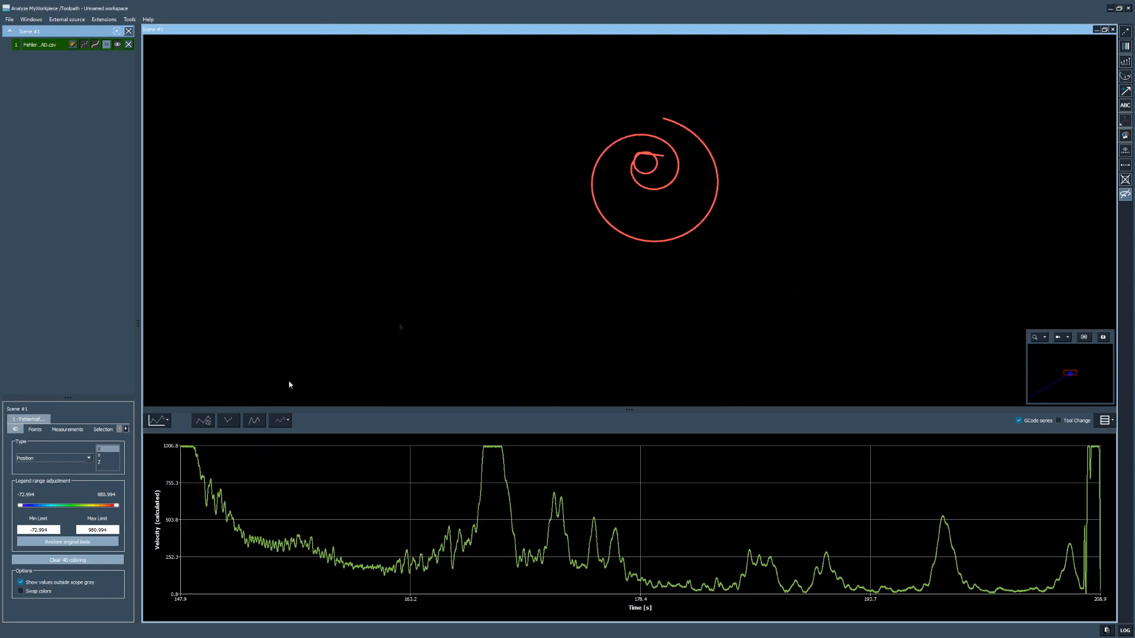
{"action": "left_click", "coordinate": [229, 421]}
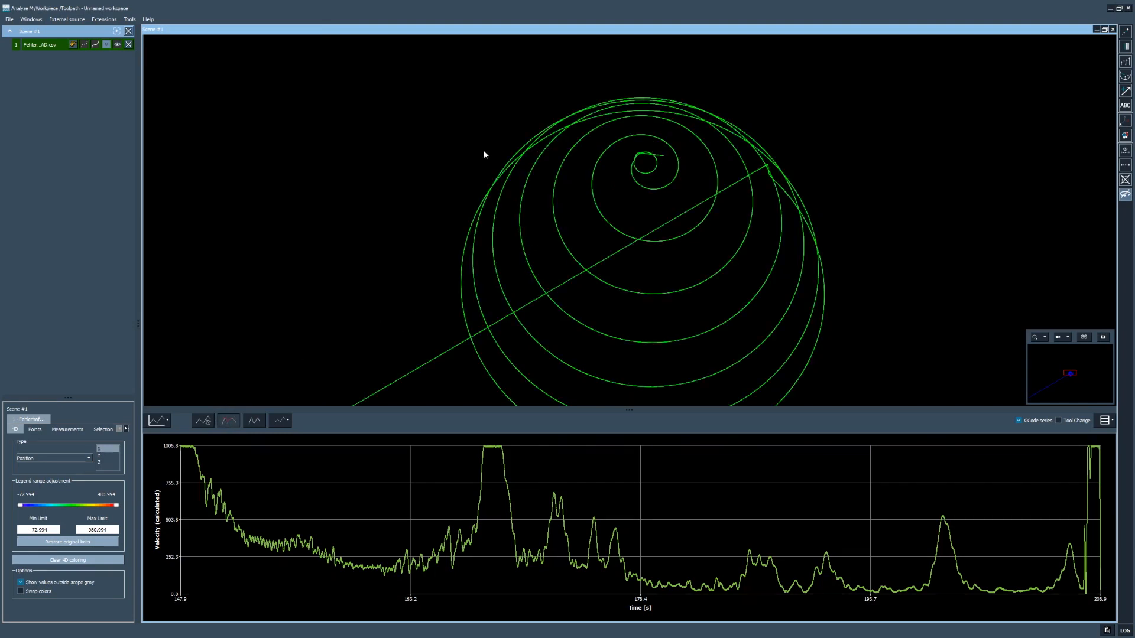
Step: Restore the velocity graph's original view and switch the graph link to hiding points outside the graph
{"action": "right_click", "coordinate": [423, 498]}
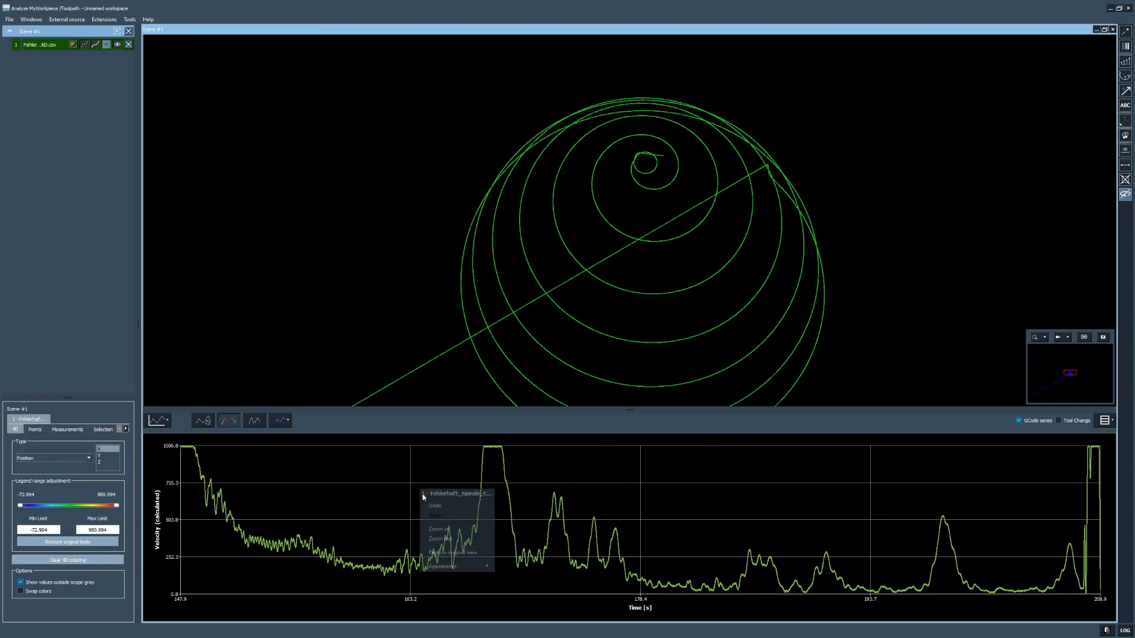
{"action": "left_click", "coordinate": [450, 554]}
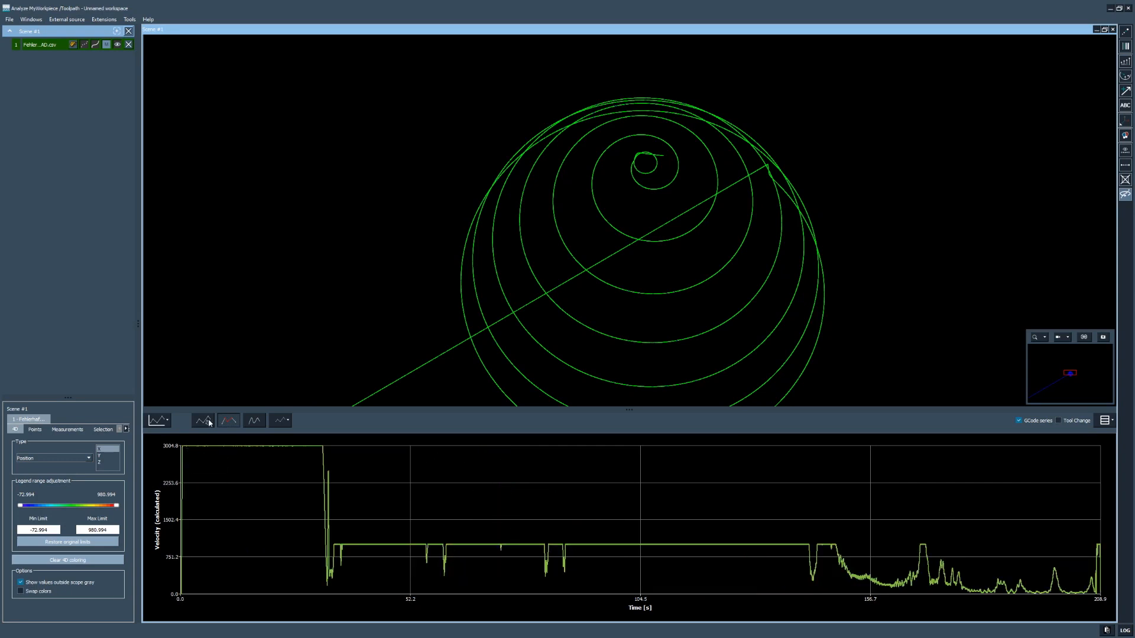
{"action": "left_click", "coordinate": [233, 423]}
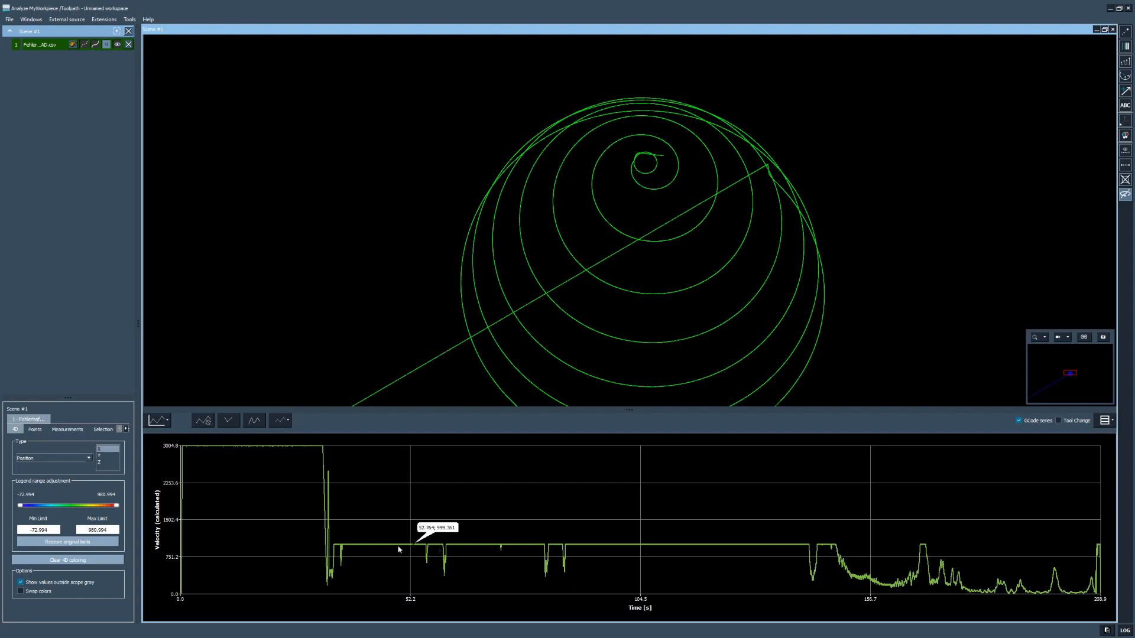
Step: Add a Curvature graph of the spiral trace below the velocity graph
{"action": "left_click", "coordinate": [160, 426]}
{"action": "mouse_move", "coordinate": [251, 435]}
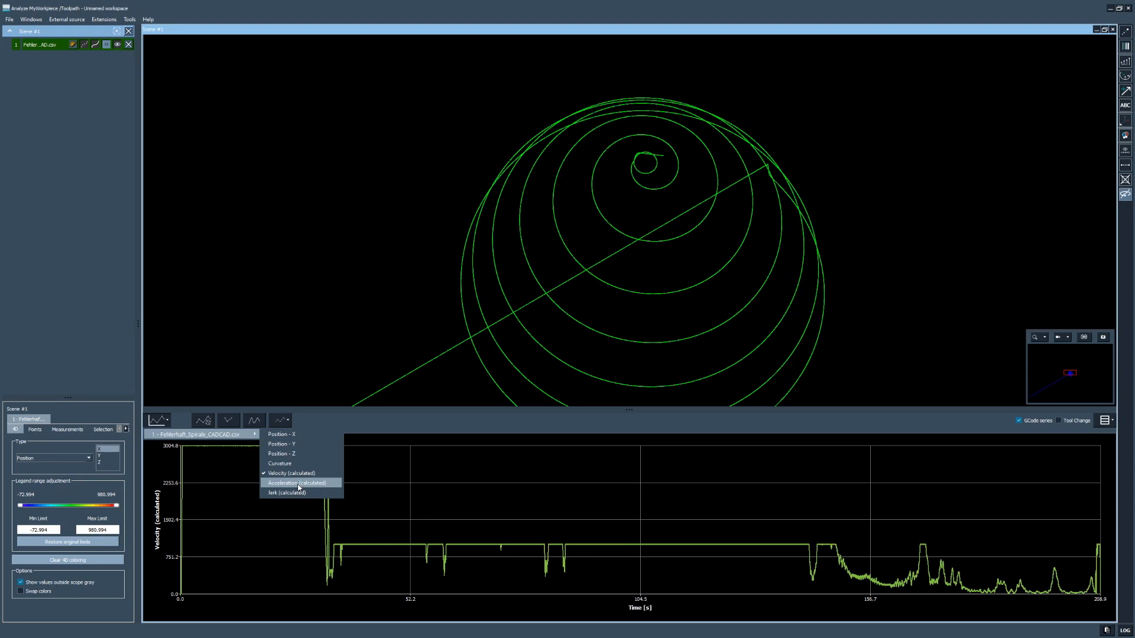
{"action": "left_click", "coordinate": [279, 464]}
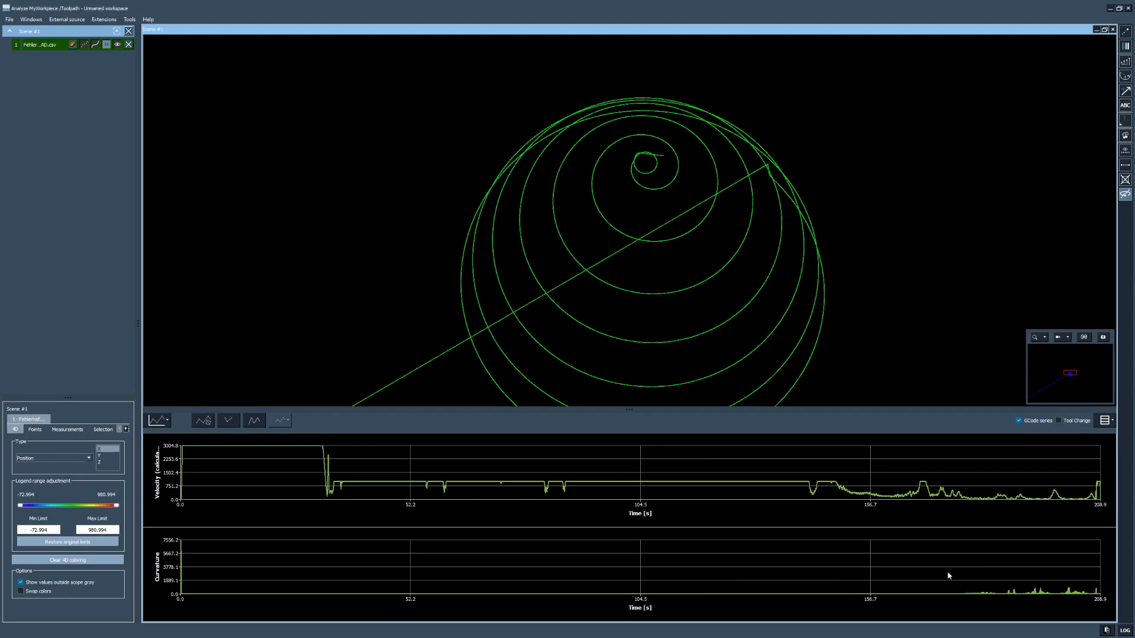
Step: Replace the spiral trace's Curvature graph with the Acceleration (calculated) graph
{"action": "left_click", "coordinate": [160, 421]}
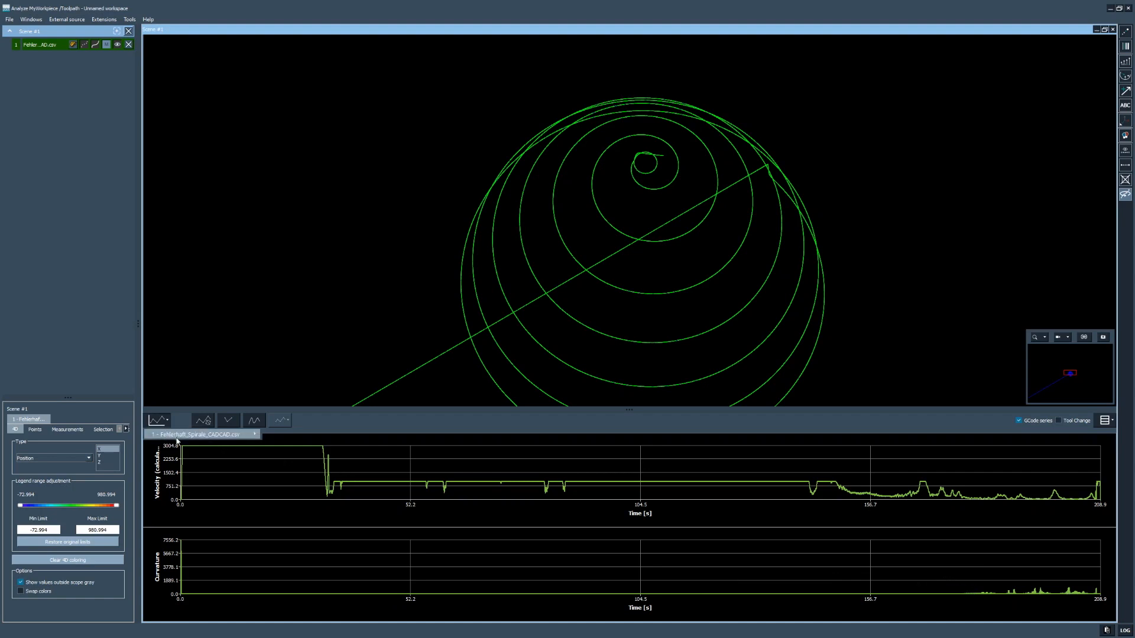
{"action": "mouse_move", "coordinate": [177, 437]}
{"action": "left_click", "coordinate": [280, 463]}
{"action": "left_click", "coordinate": [160, 421]}
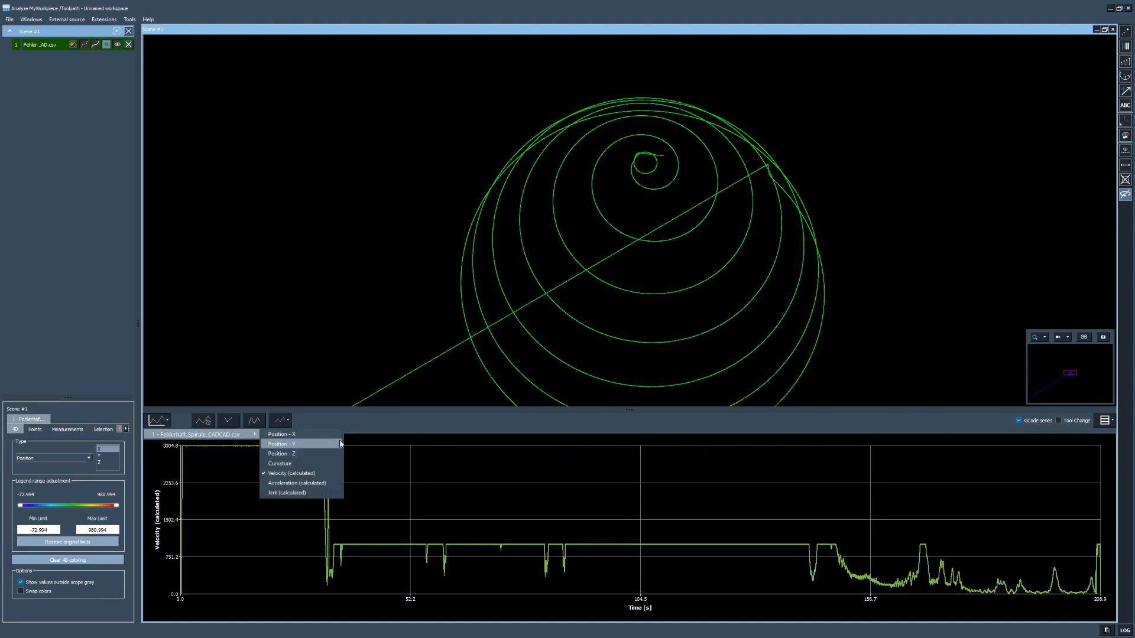
{"action": "left_click", "coordinate": [297, 483]}
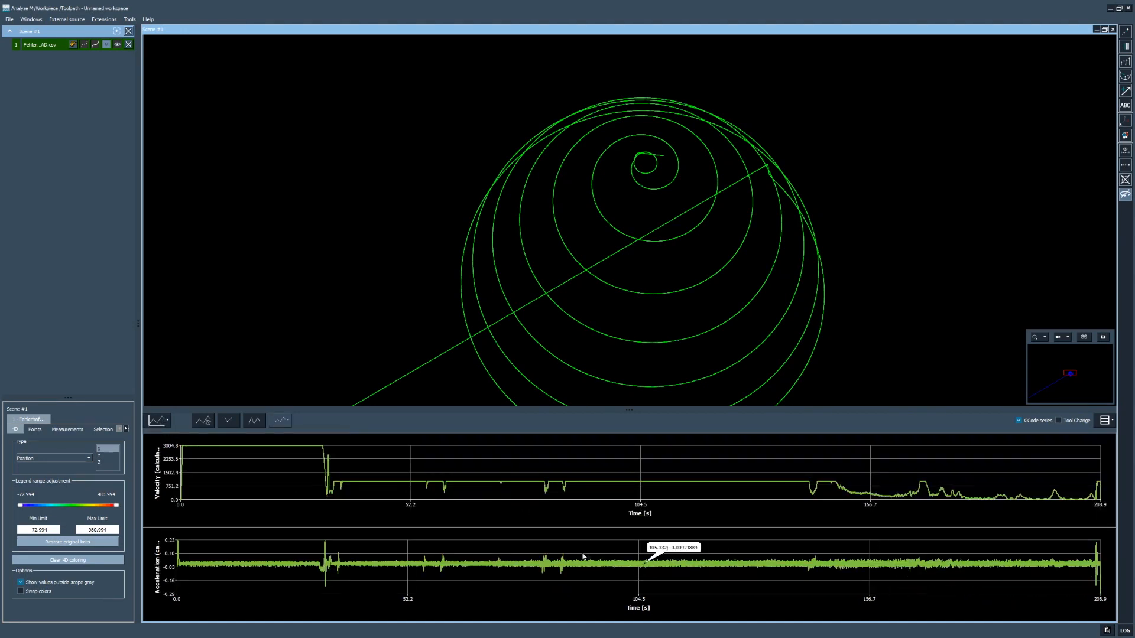
Step: Zoom only the velocity graph to about 81 to 93 s and restore its original view
{"action": "left_click", "coordinate": [203, 420]}
{"action": "left_click", "coordinate": [206, 423]}
{"action": "left_click_drag", "start_coordinate": [534, 496], "coordinate": [590, 497]}
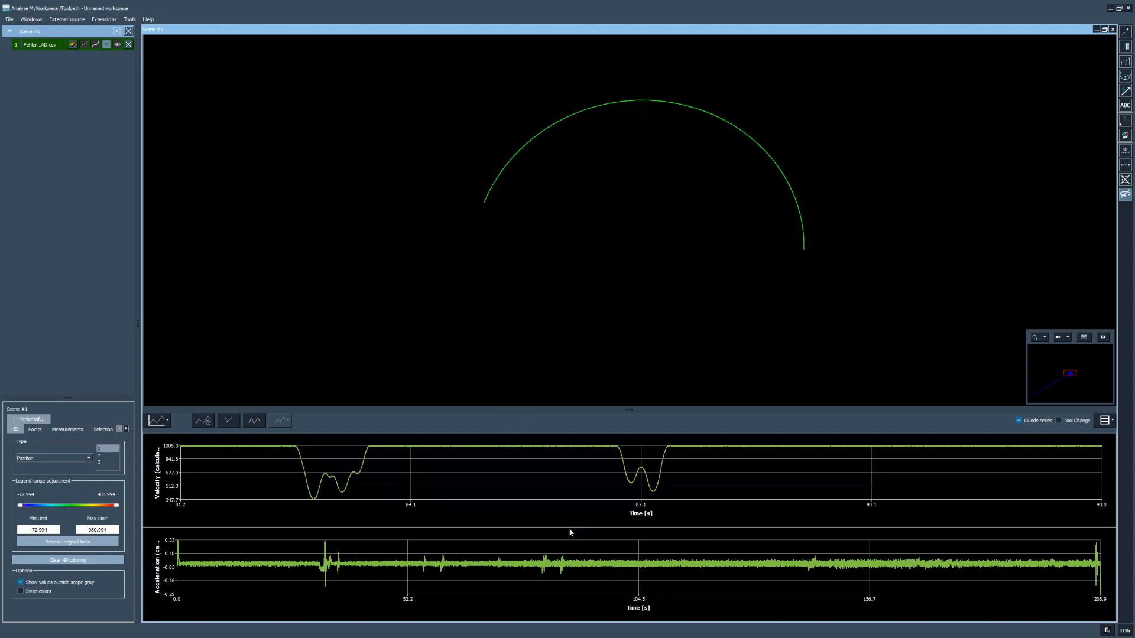
{"action": "right_click", "coordinate": [504, 463]}
{"action": "left_click", "coordinate": [521, 526]}
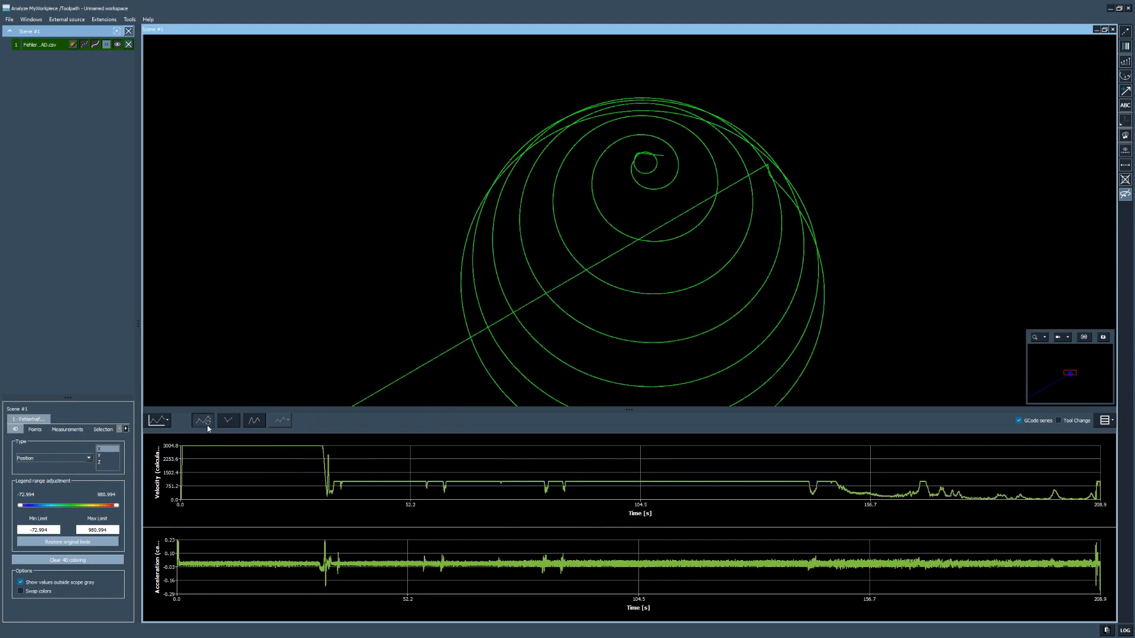
Step: Zoom the velocity and acceleration graphs together to about 58.8 to 61.7 s and select the shown points on the spiral
{"action": "left_click", "coordinate": [445, 491]}
{"action": "left_click_drag", "start_coordinate": [445, 491], "coordinate": [452, 492]}
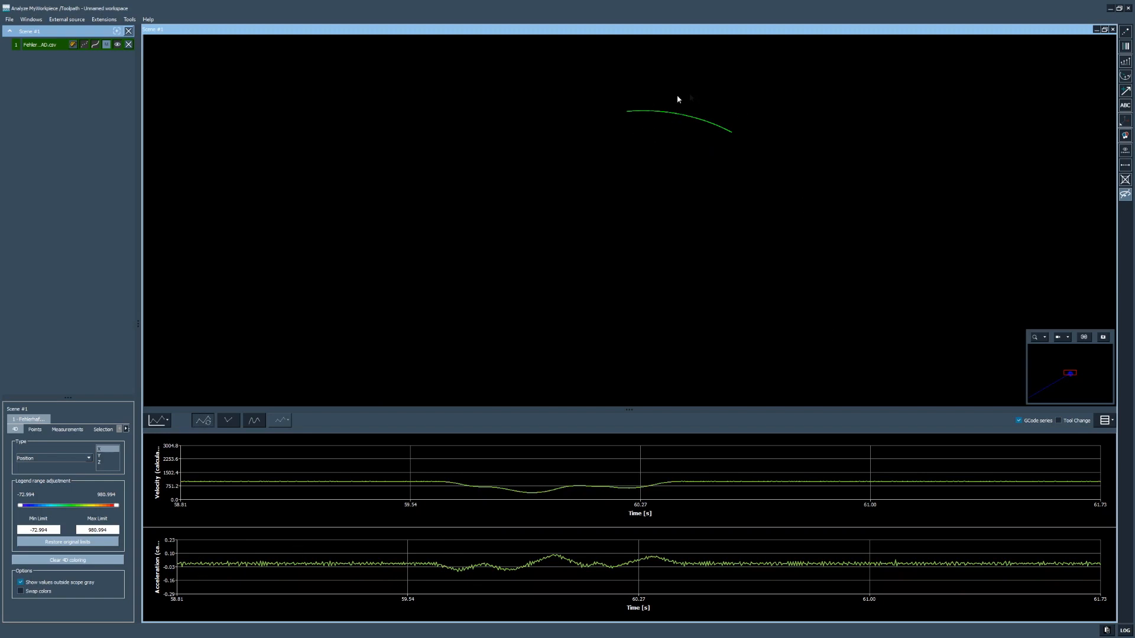
{"action": "left_click", "coordinate": [230, 423]}
{"action": "left_click_drag", "start_coordinate": [690, 154], "coordinate": [679, 120]}
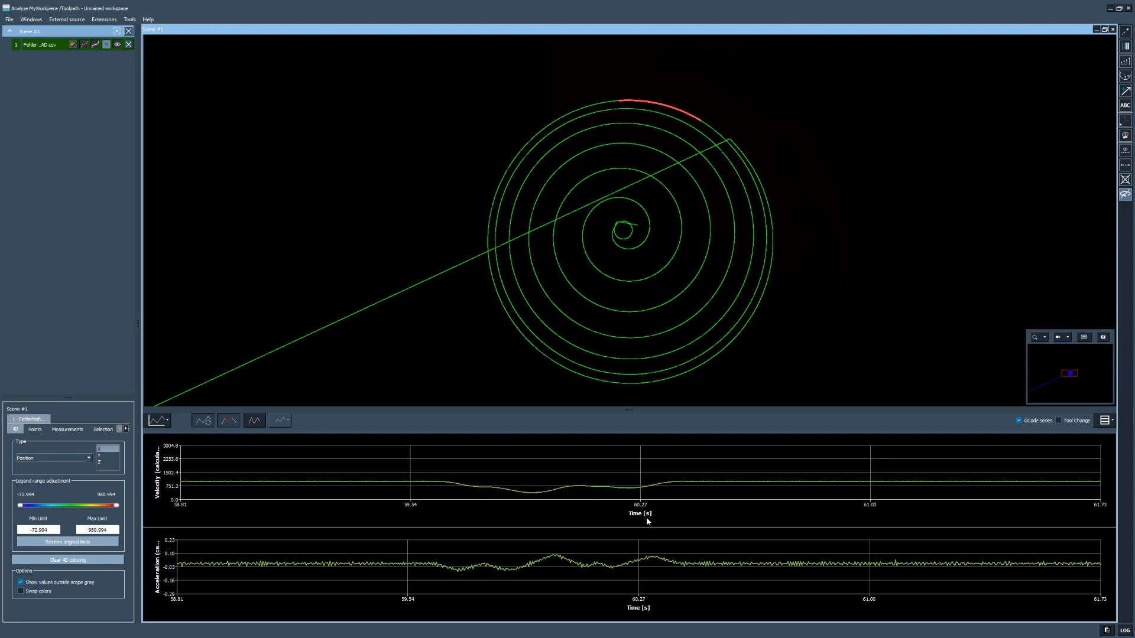
Step: Restore the original view of both the velocity and acceleration graphs
{"action": "left_click", "coordinate": [207, 422]}
{"action": "left_click_drag", "start_coordinate": [535, 352], "coordinate": [537, 343]}
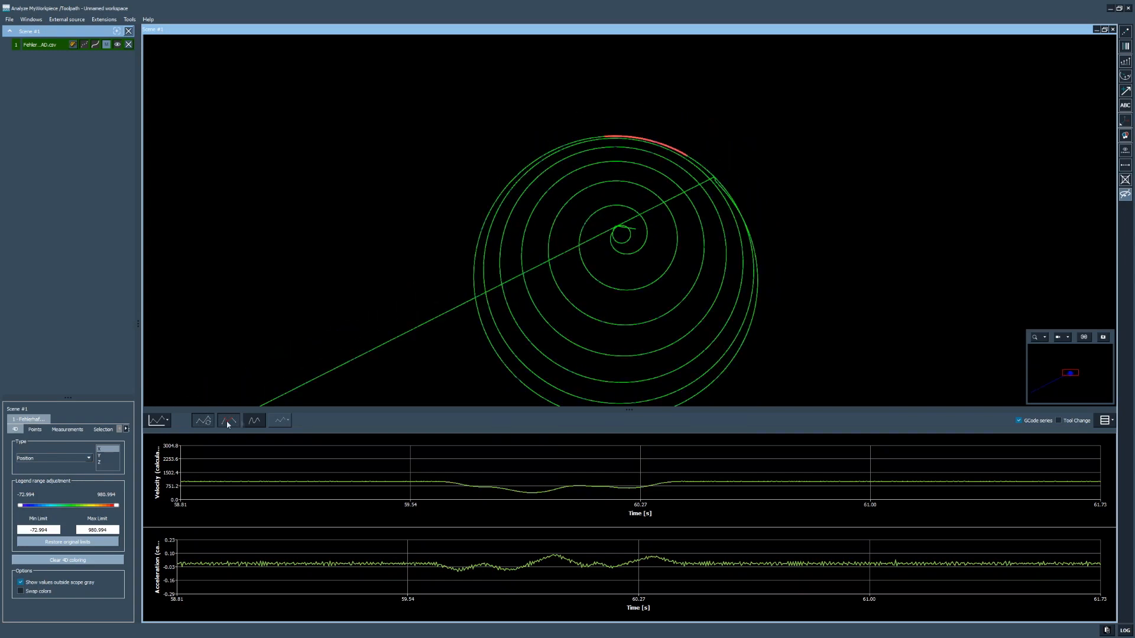
{"action": "left_click", "coordinate": [203, 421]}
{"action": "right_click", "coordinate": [400, 475]}
{"action": "left_click", "coordinate": [450, 538]}
{"action": "right_click", "coordinate": [545, 541]}
{"action": "left_click", "coordinate": [595, 609]}
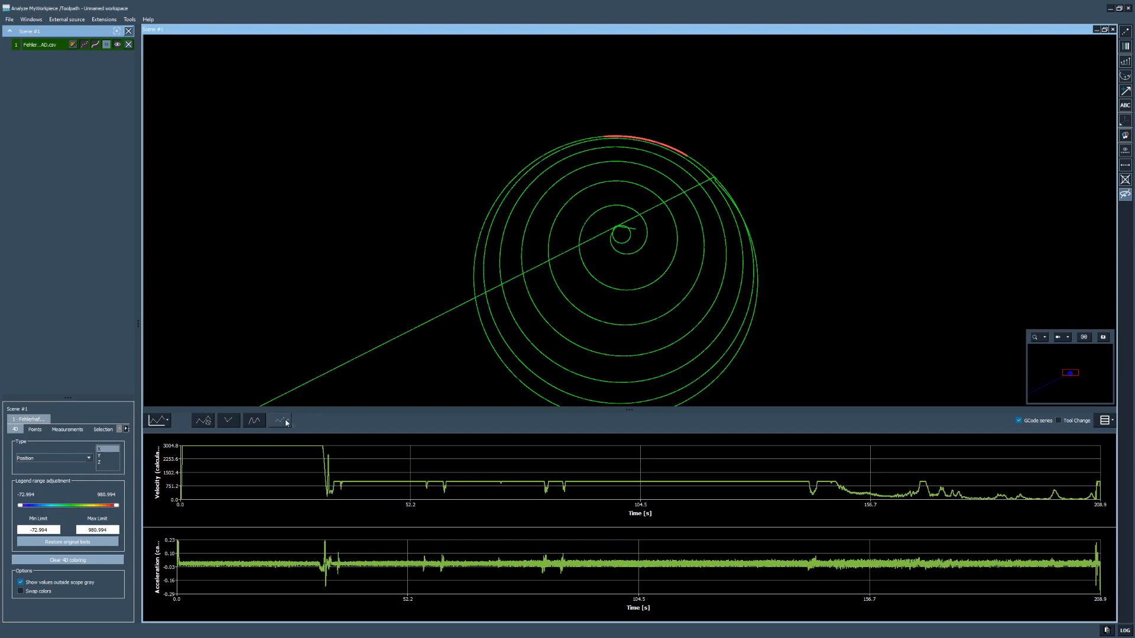
Step: Remove the spiral trace's Acceleration (calculated) graph, keeping only the Velocity (calculated) graph
{"action": "left_click", "coordinate": [152, 420]}
{"action": "mouse_move", "coordinate": [236, 435]}
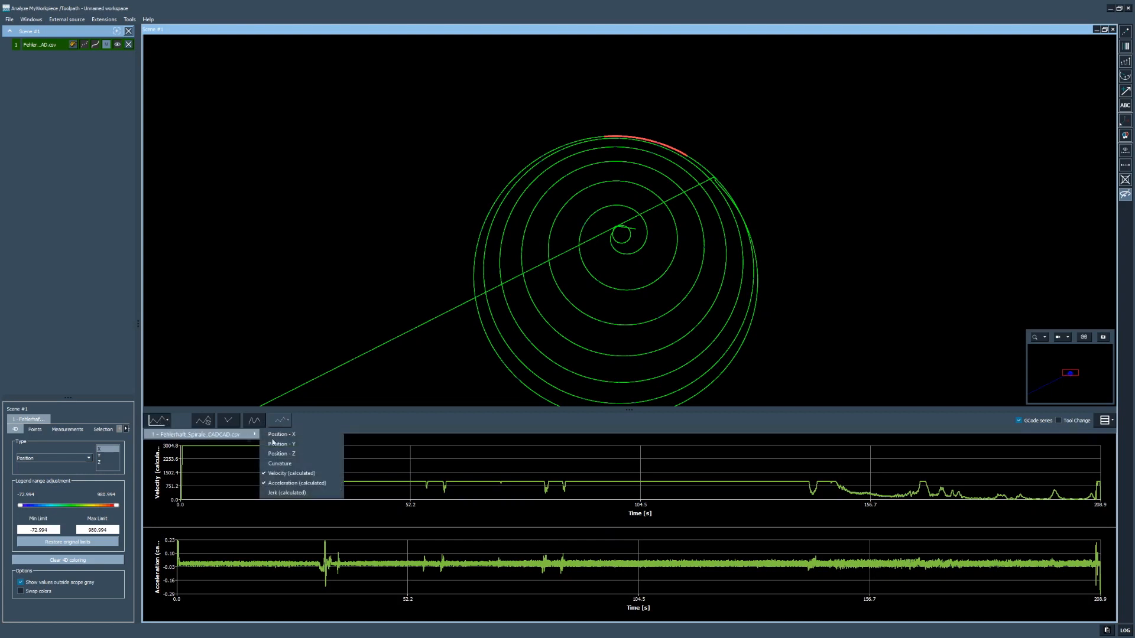
{"action": "left_click", "coordinate": [317, 483]}
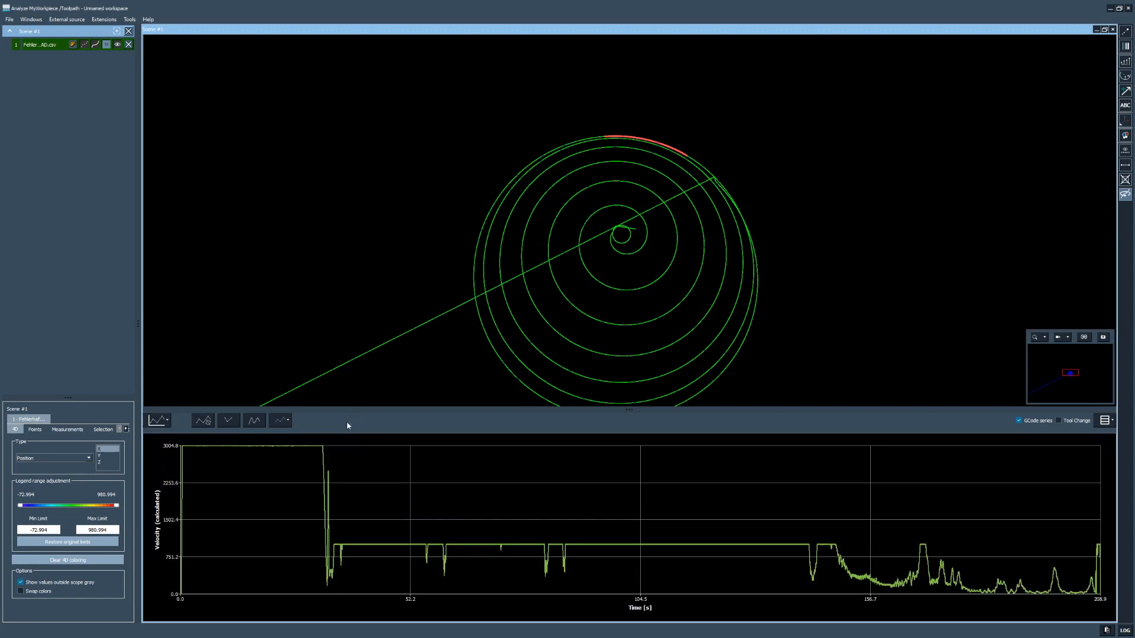
Step: Apply a single threshold to the velocity graph and lower its line to about 826
{"action": "left_click", "coordinate": [288, 421]}
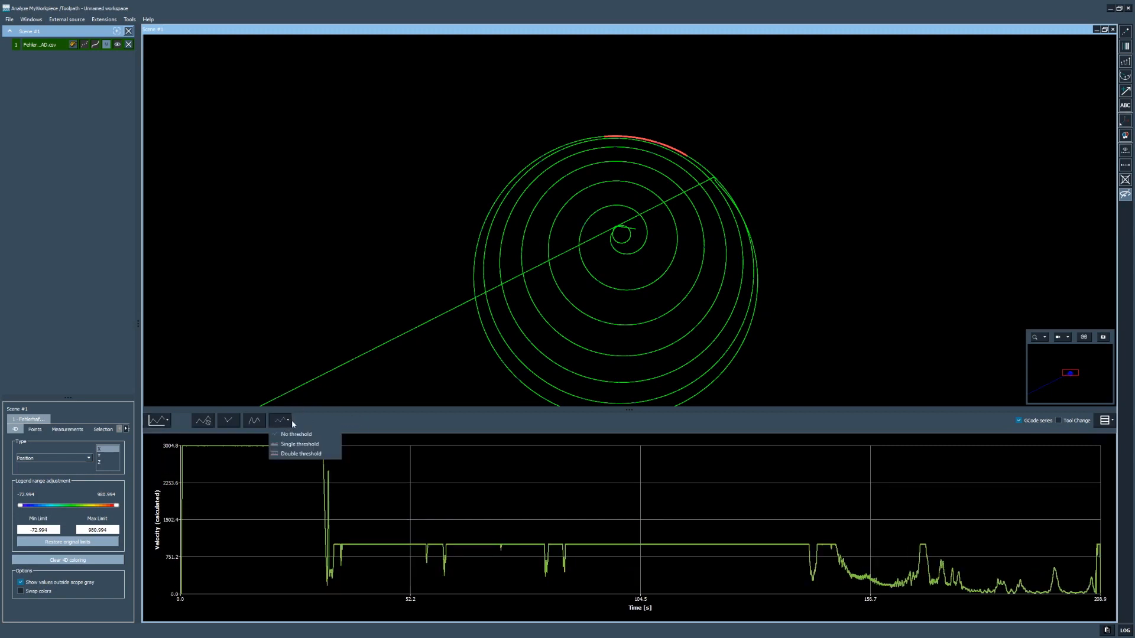
{"action": "left_click", "coordinate": [286, 420]}
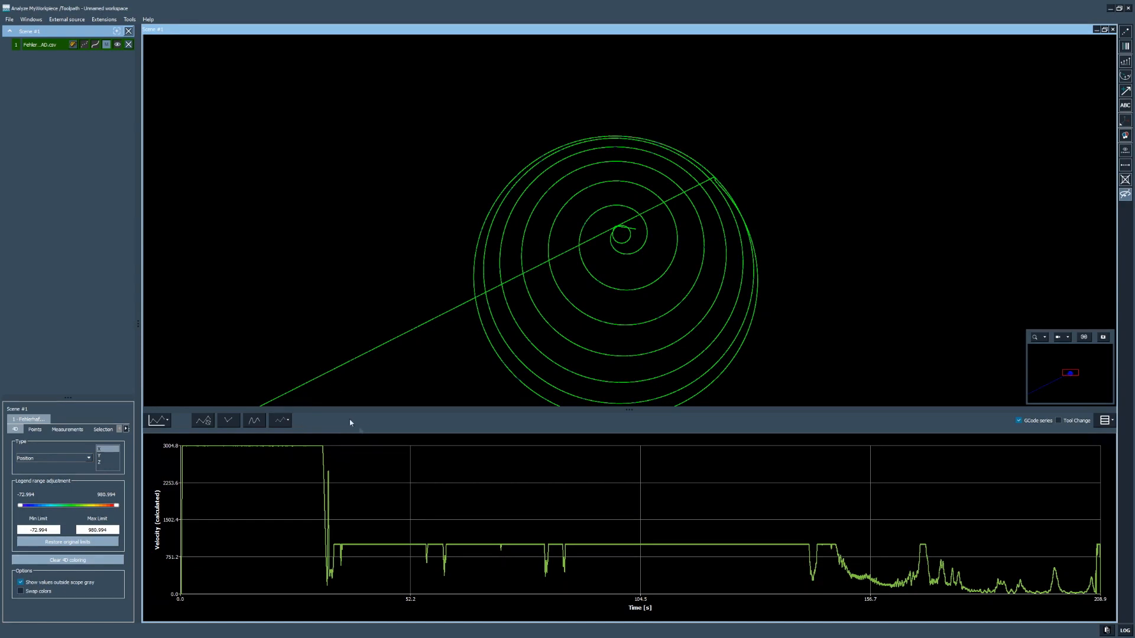
{"action": "left_click", "coordinate": [282, 421]}
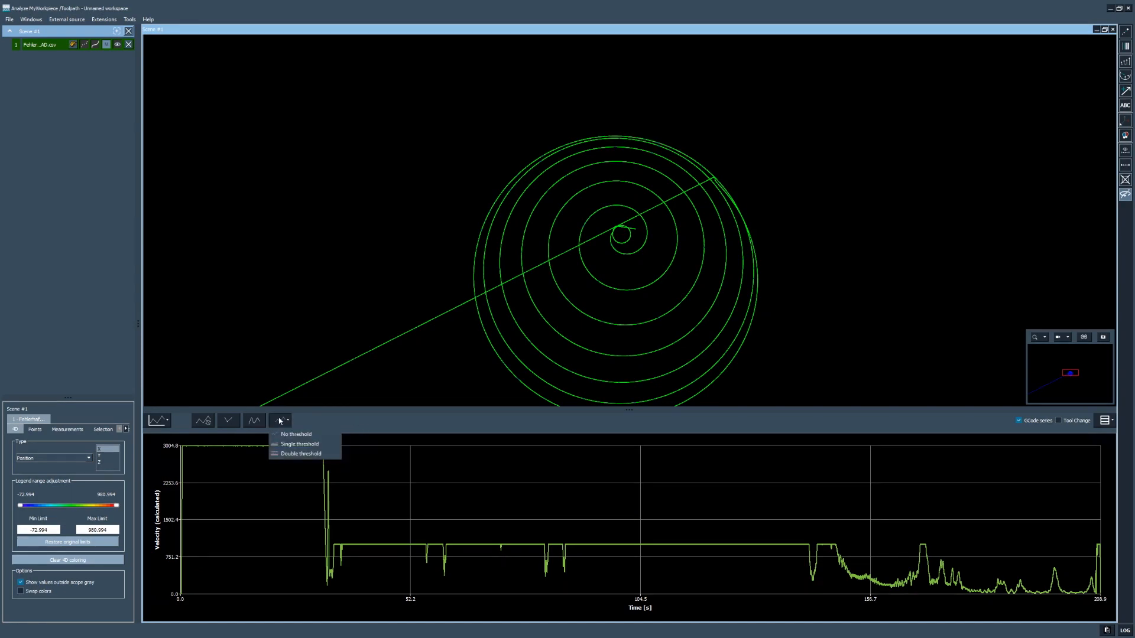
{"action": "left_click", "coordinate": [294, 450]}
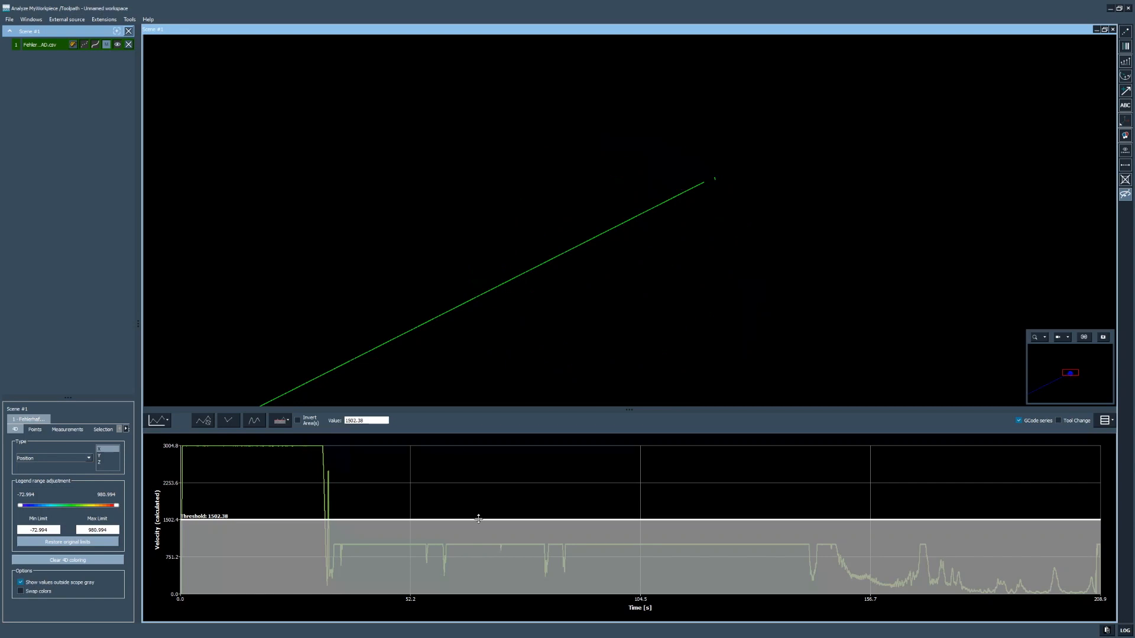
{"action": "left_click_drag", "start_coordinate": [479, 519], "coordinate": [471, 551]}
{"action": "mouse_move", "coordinate": [472, 552]}
{"action": "left_mouse_down"}
{"action": "mouse_move", "coordinate": [472, 527]}
{"action": "mouse_move", "coordinate": [464, 554]}
{"action": "left_mouse_up"}
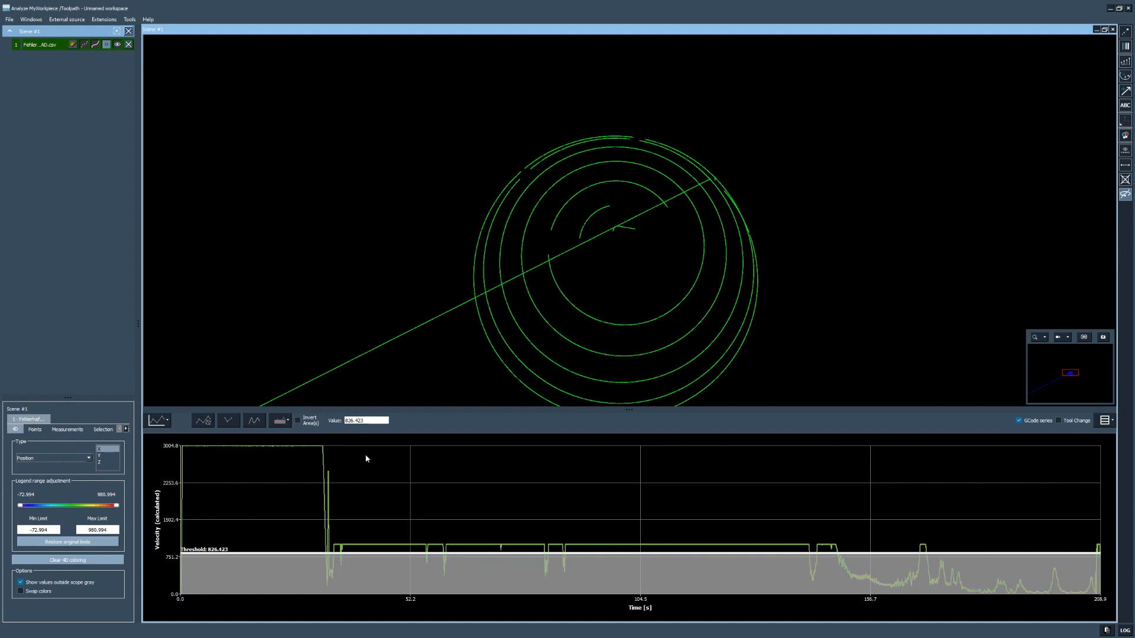
Step: Set the exact velocity threshold value to 950, followed by 999
{"action": "left_click_drag", "start_coordinate": [376, 420], "coordinate": [297, 408]}
{"action": "type", "text": "950"}
{"action": "key", "text": "Return"}
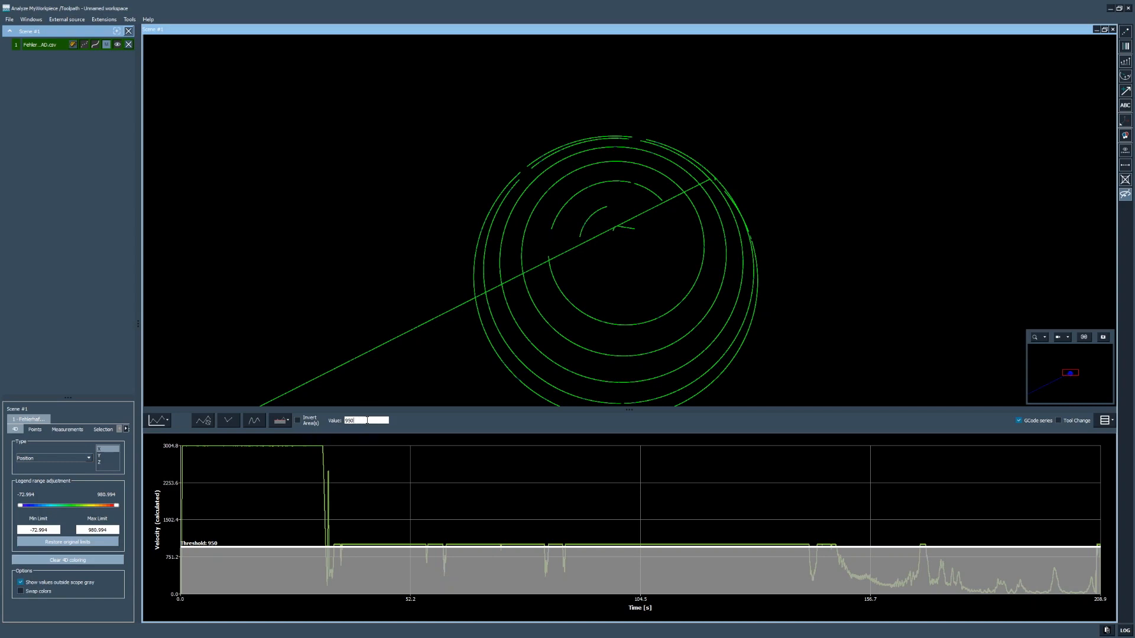
{"action": "double_click", "coordinate": [349, 421]}
{"action": "left_click_drag", "start_coordinate": [371, 420], "coordinate": [329, 423]}
{"action": "type", "text": "999"}
{"action": "key", "text": "Return"}
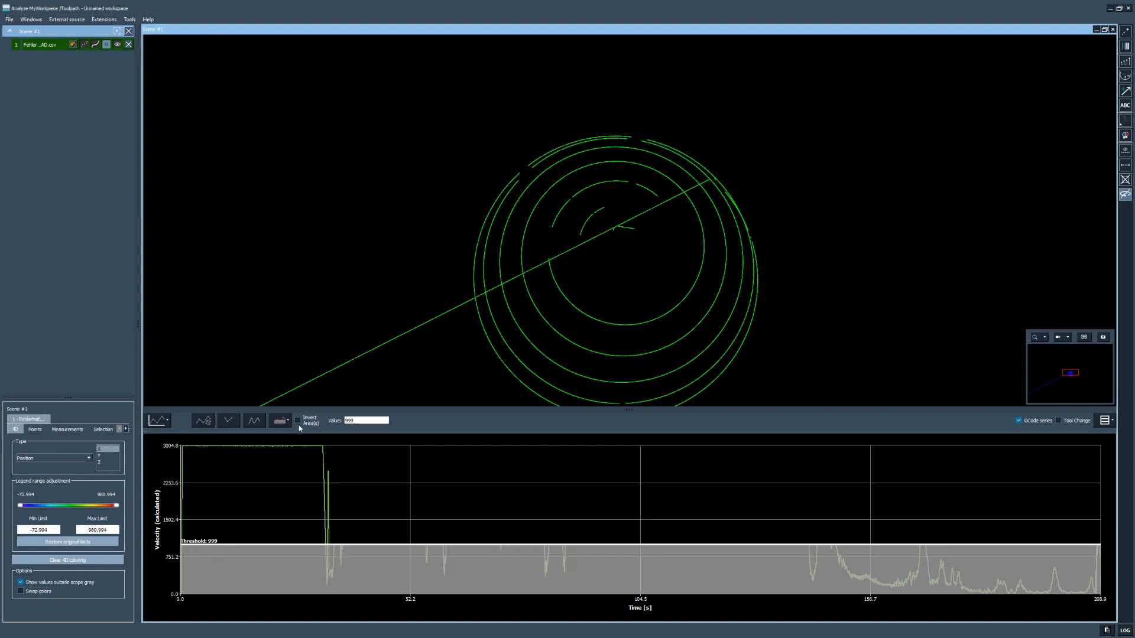
Step: Toggle the threshold's area inversion and leave it enabled to hide the points above the threshold
{"action": "left_click", "coordinate": [320, 422]}
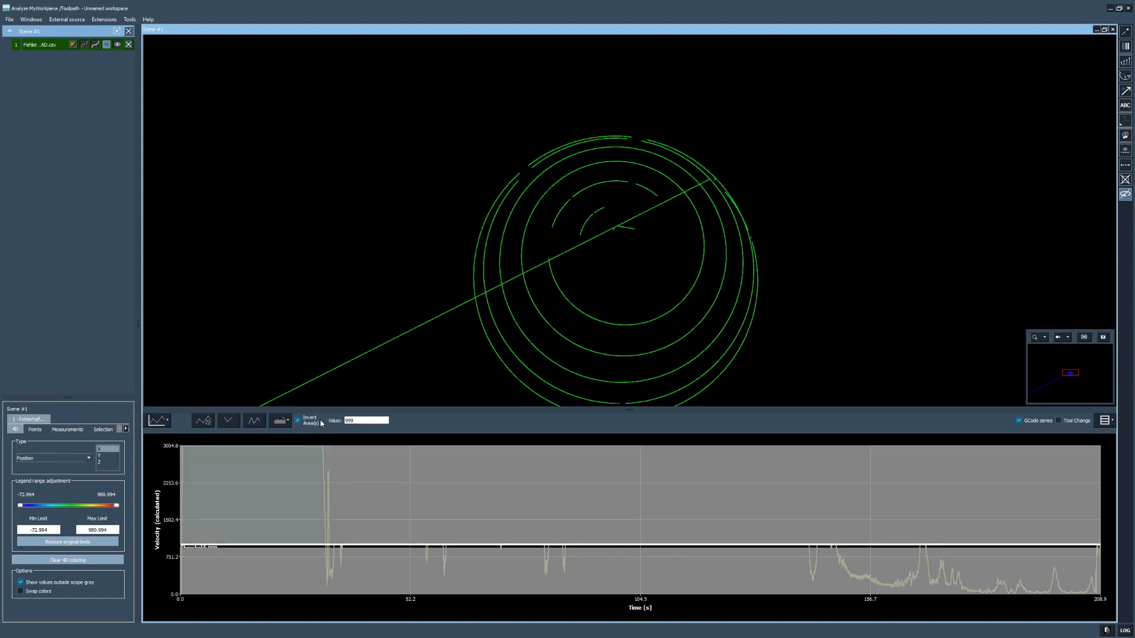
{"action": "left_click", "coordinate": [297, 421]}
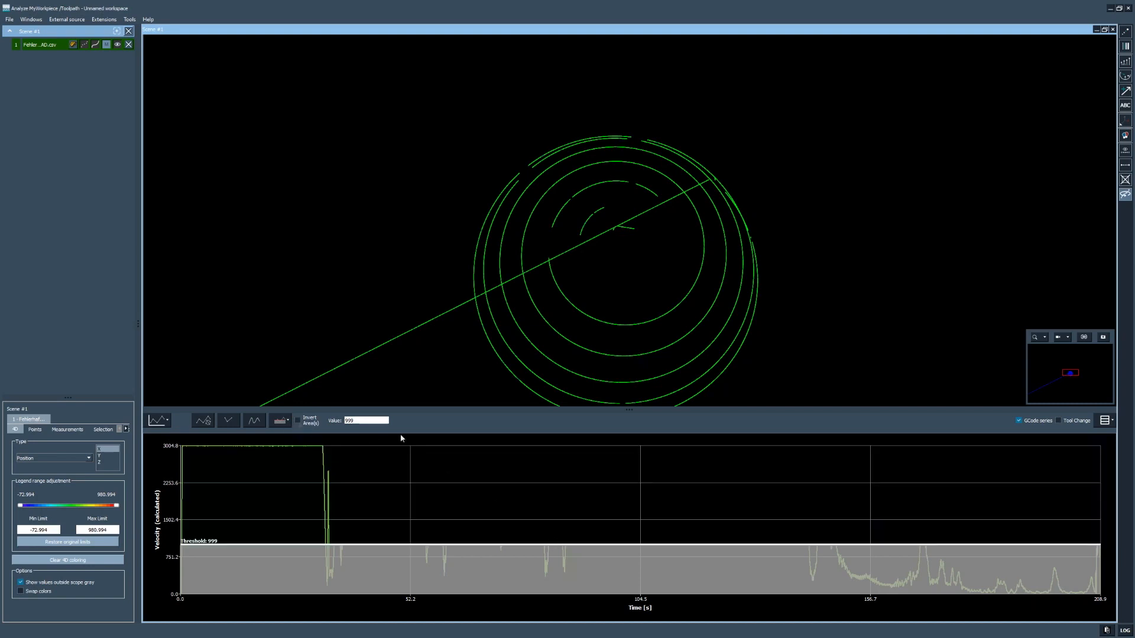
{"action": "key", "text": "space"}
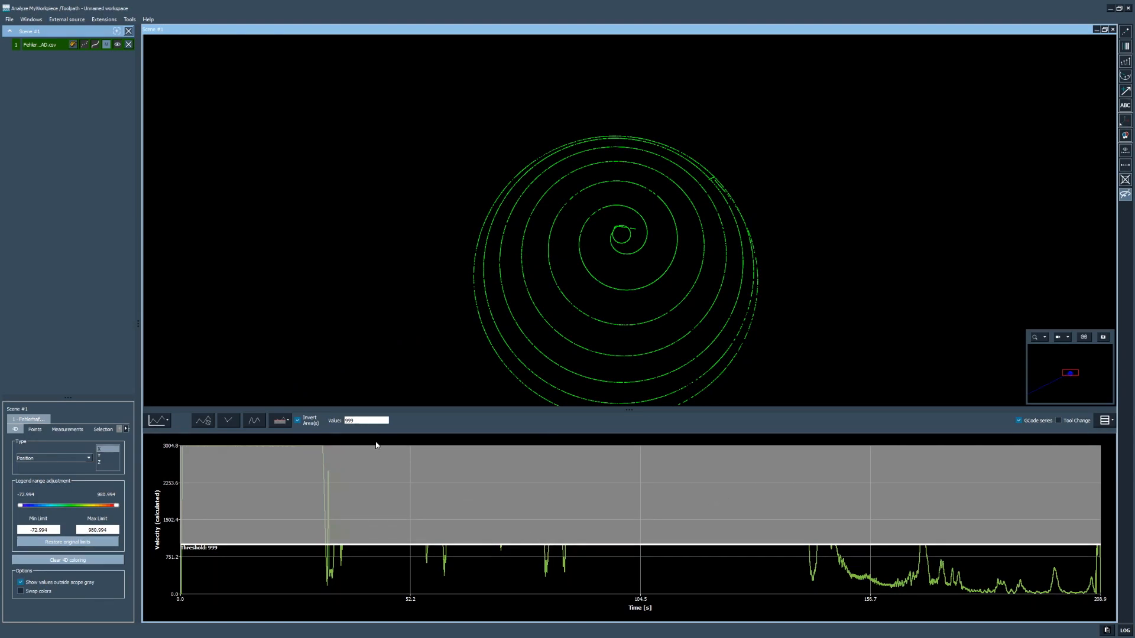
Step: Lower the inverted velocity threshold to about 952 and refine its value to 990
{"action": "left_click_drag", "start_coordinate": [479, 545], "coordinate": [479, 547]}
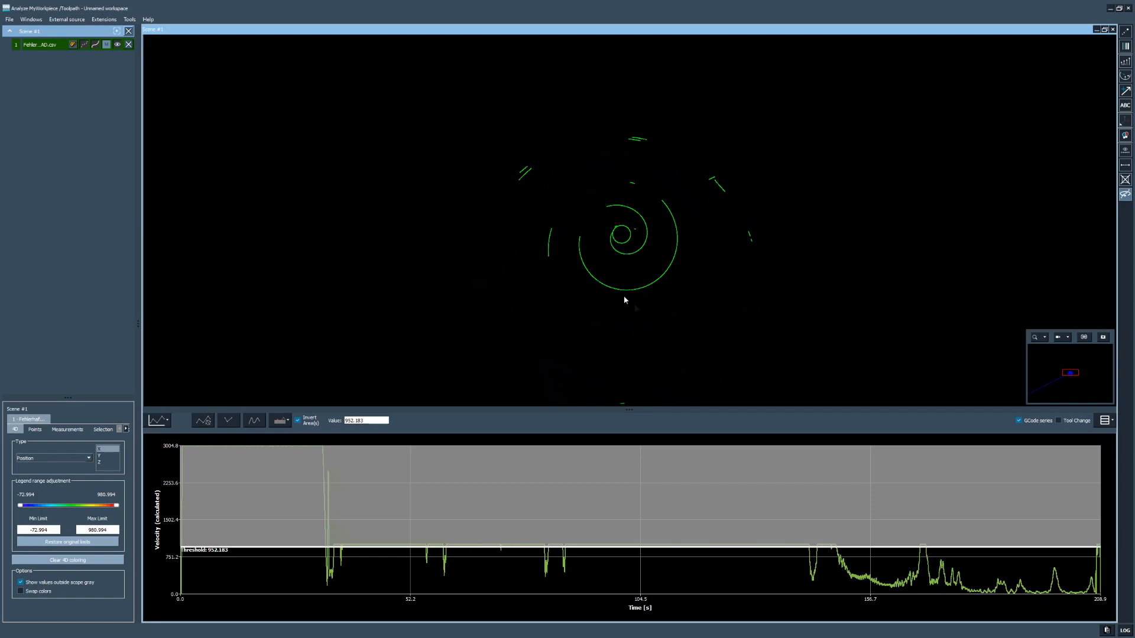
{"action": "double_click", "coordinate": [355, 420]}
{"action": "type", "text": "990"}
{"action": "key", "text": "Return"}
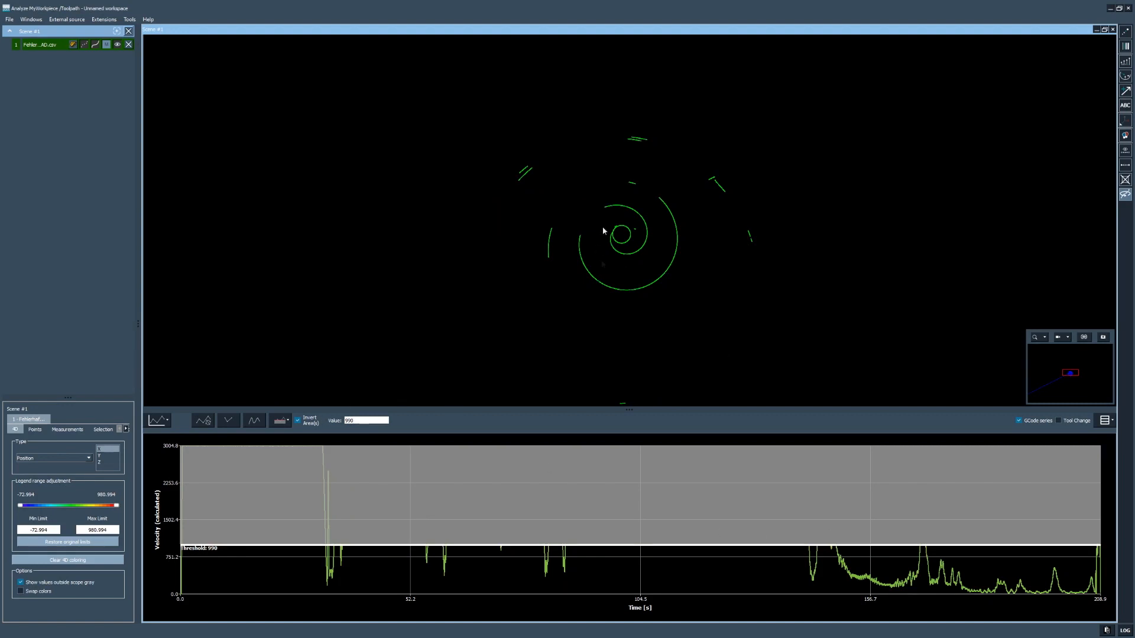
Step: Examine the slow toolpath sections in 3D and lower the inverted velocity threshold to about 243
{"action": "mouse_move", "coordinate": [623, 233]}
{"action": "left_mouse_down"}
{"action": "mouse_move", "coordinate": [628, 224]}
{"action": "mouse_move", "coordinate": [631, 243]}
{"action": "left_mouse_up"}
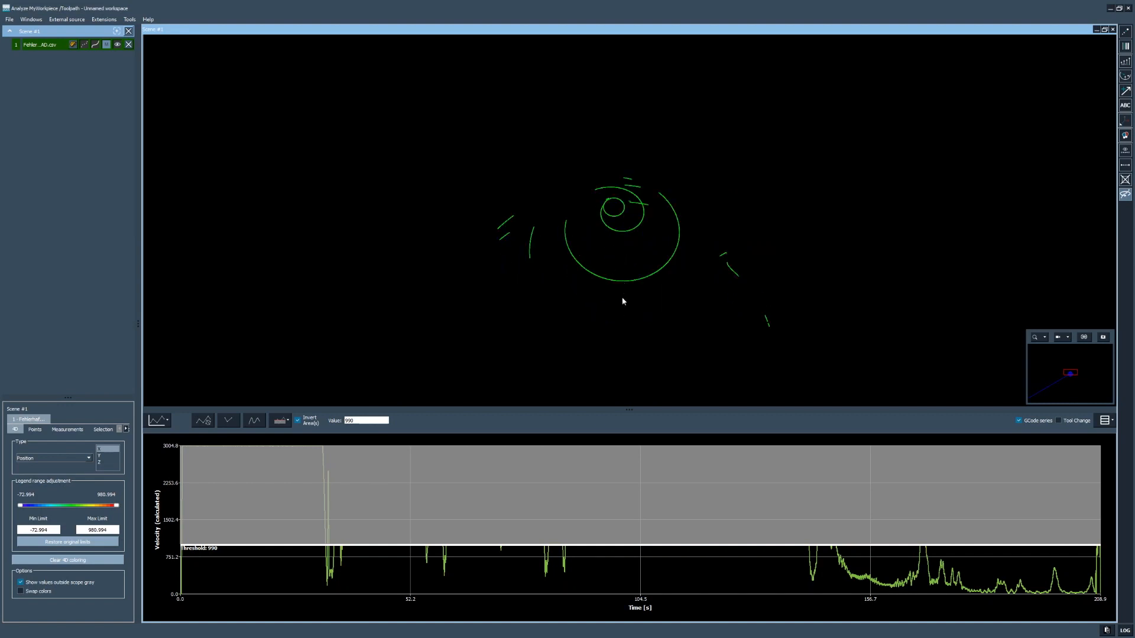
{"action": "left_click_drag", "start_coordinate": [616, 249], "coordinate": [616, 242]}
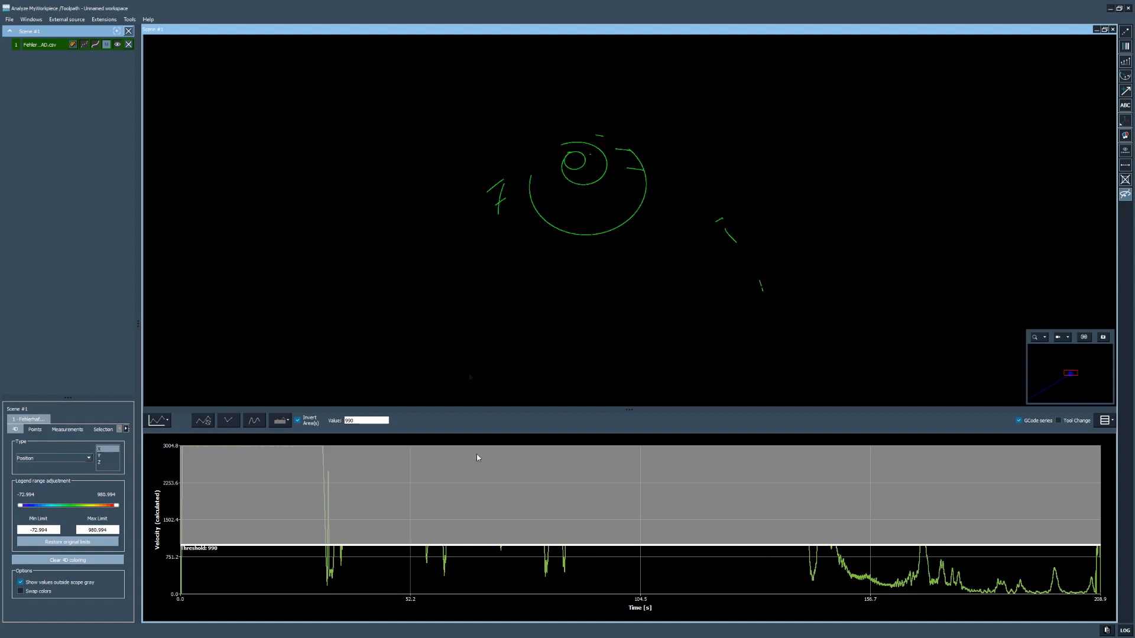
{"action": "left_click_drag", "start_coordinate": [471, 544], "coordinate": [473, 582]}
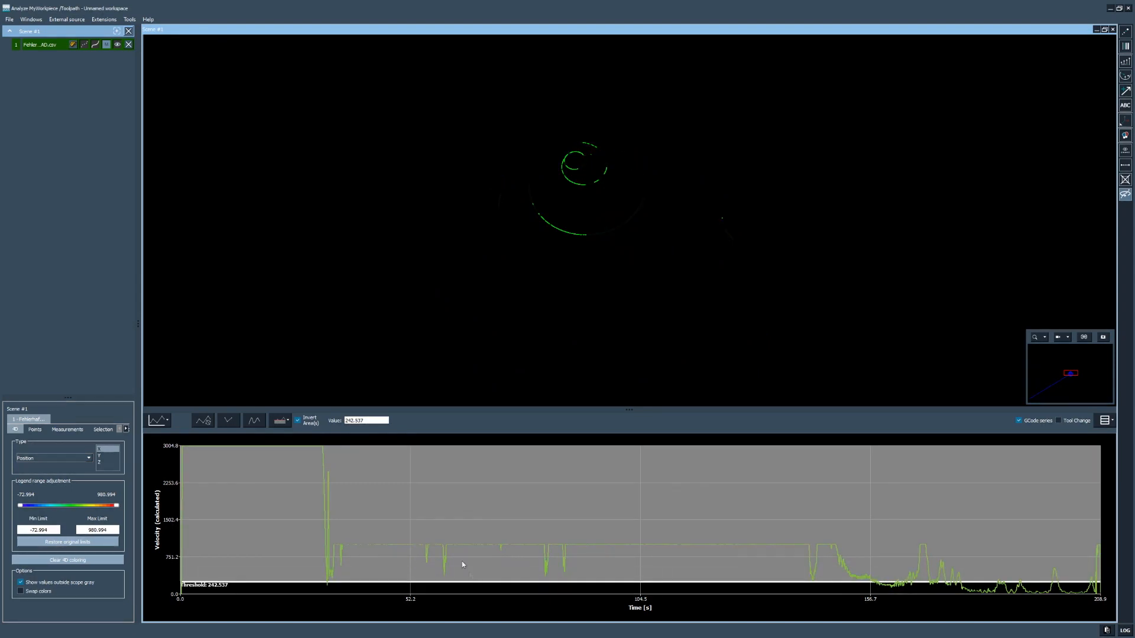
Step: Switch to a double threshold and narrow its band to about 844 to 1141 on the velocity graph
{"action": "left_click", "coordinate": [287, 423]}
{"action": "left_click", "coordinate": [304, 454]}
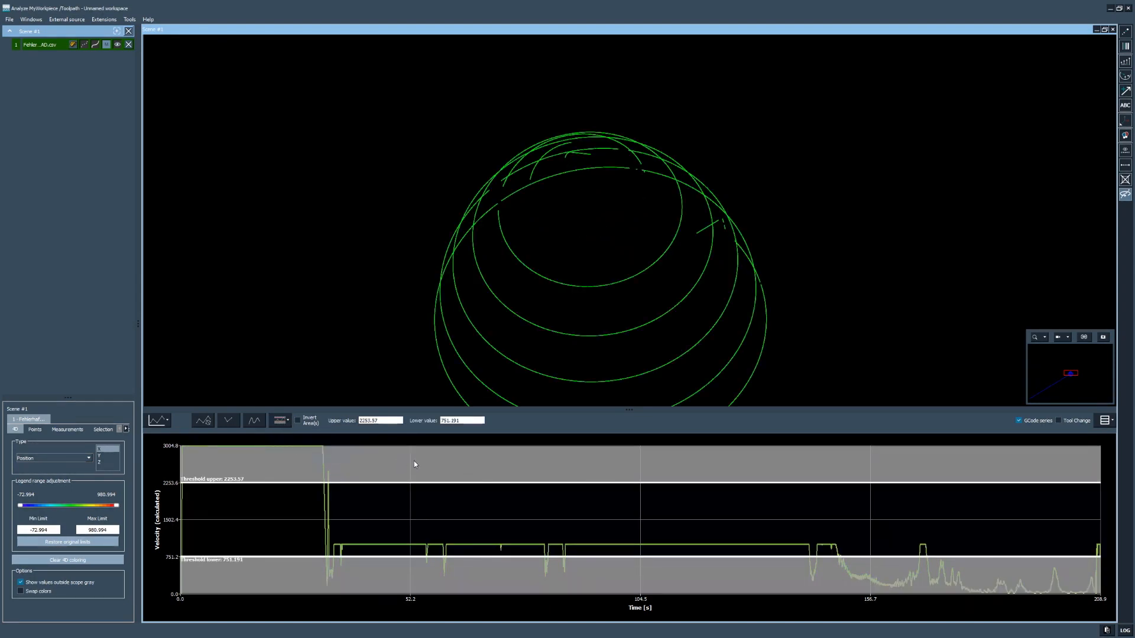
{"action": "left_click_drag", "start_coordinate": [464, 483], "coordinate": [459, 552]}
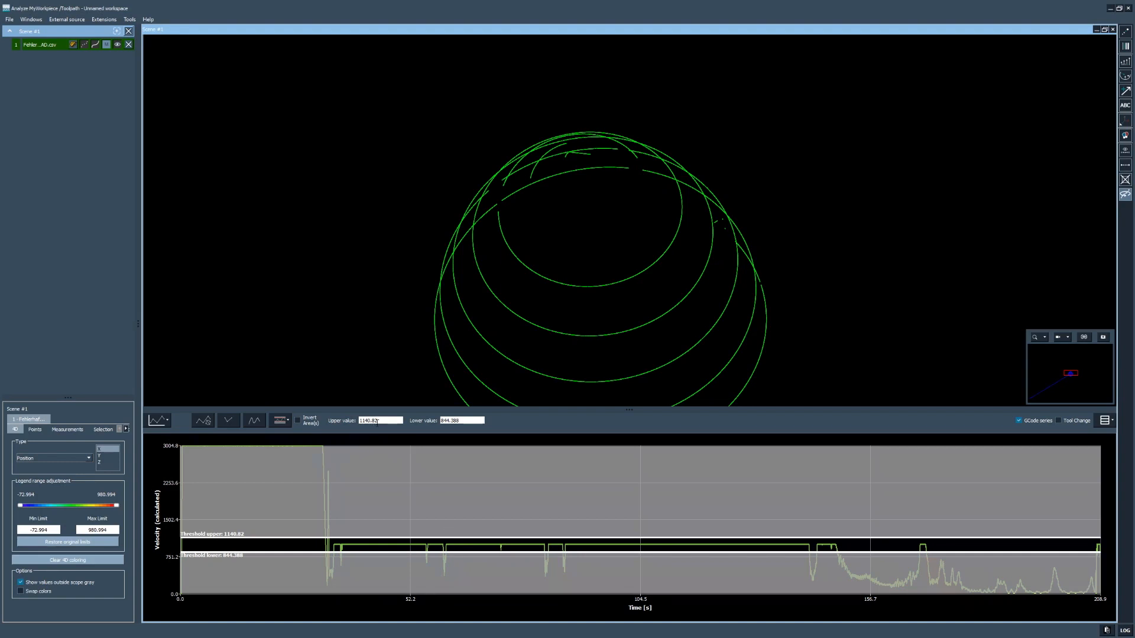
Step: Invert the double threshold's area and examine the toolpath sections outside the velocity band
{"action": "left_click", "coordinate": [298, 421]}
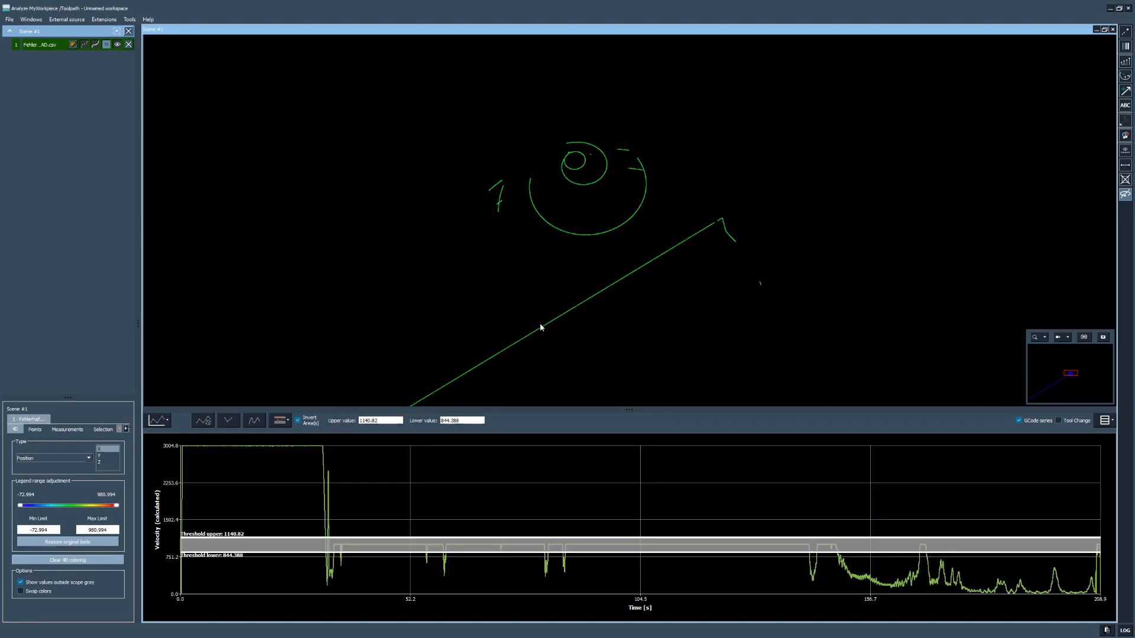
{"action": "scroll", "coordinate": [520, 344], "scroll_direction": "down", "scroll_amount": 6}
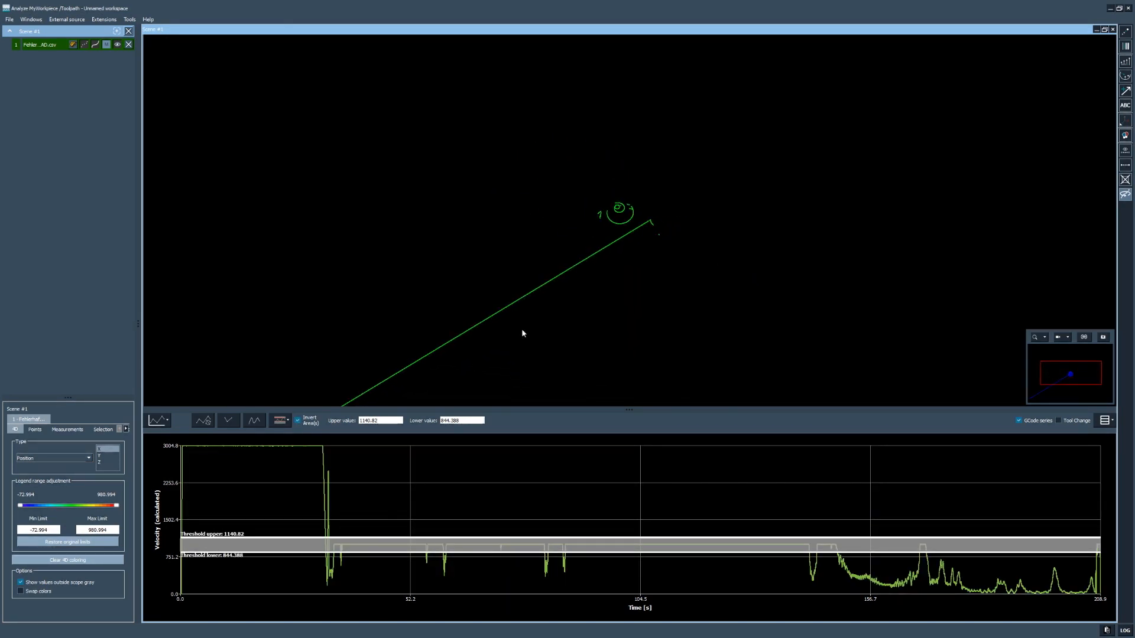
{"action": "left_click_drag", "start_coordinate": [619, 291], "coordinate": [619, 256]}
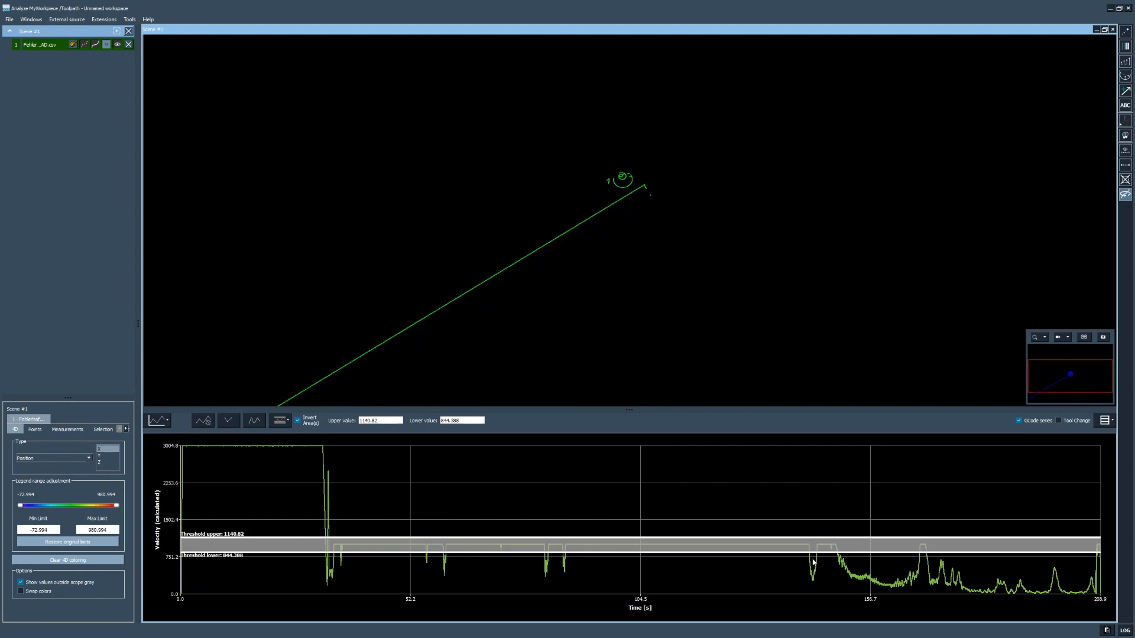
Step: Widen the inverted double threshold to a lower value of about 413 and an upper value of about 1716
{"action": "left_click_drag", "start_coordinate": [654, 554], "coordinate": [654, 574]}
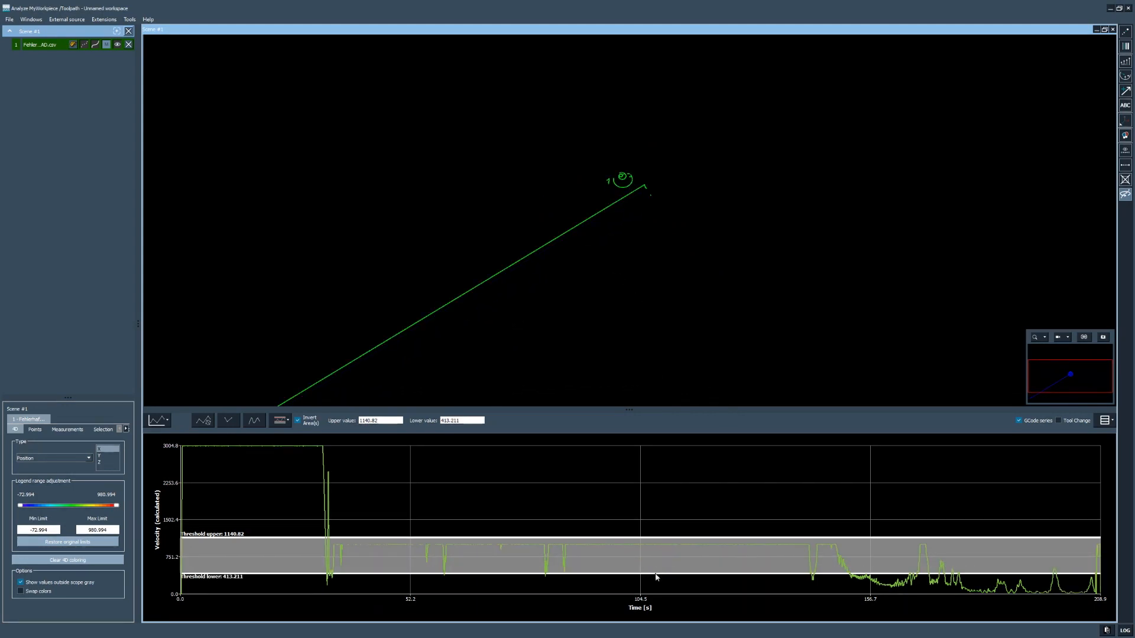
{"action": "left_click_drag", "start_coordinate": [375, 537], "coordinate": [379, 507]}
{"action": "left_click_drag", "start_coordinate": [439, 345], "coordinate": [488, 309]}
{"action": "scroll", "coordinate": [350, 329], "scroll_direction": "down", "scroll_amount": 3}
{"action": "scroll", "coordinate": [626, 197], "scroll_direction": "up", "scroll_amount": 5}
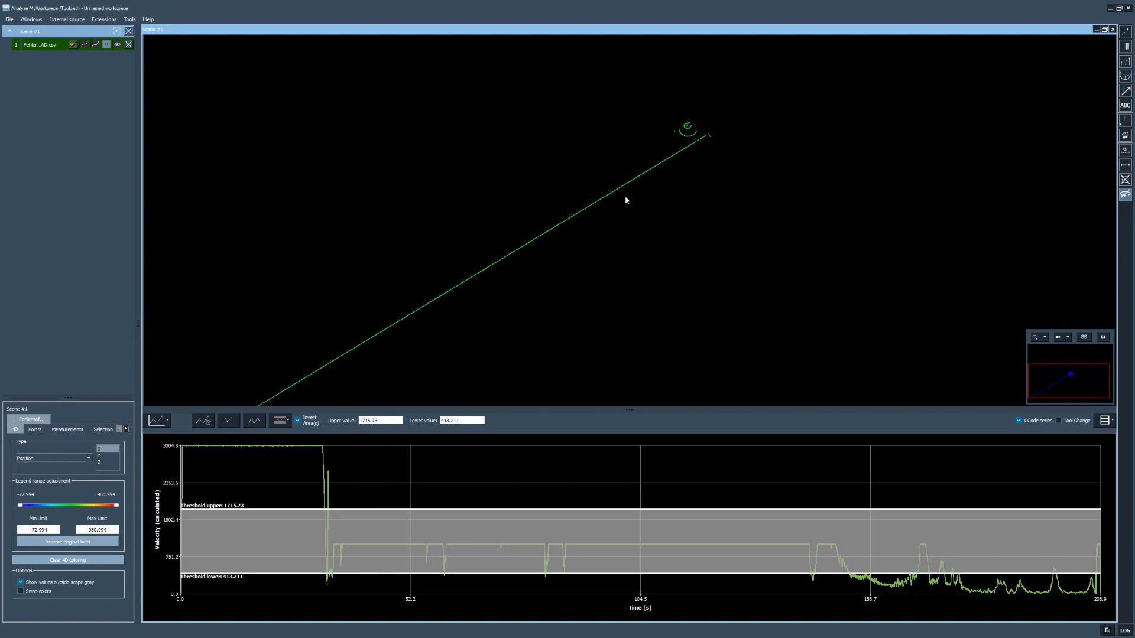
Step: Turn off the area inversion and narrow the velocity band to about 862 to 1096 to examine the remaining spiral
{"action": "left_click", "coordinate": [299, 421]}
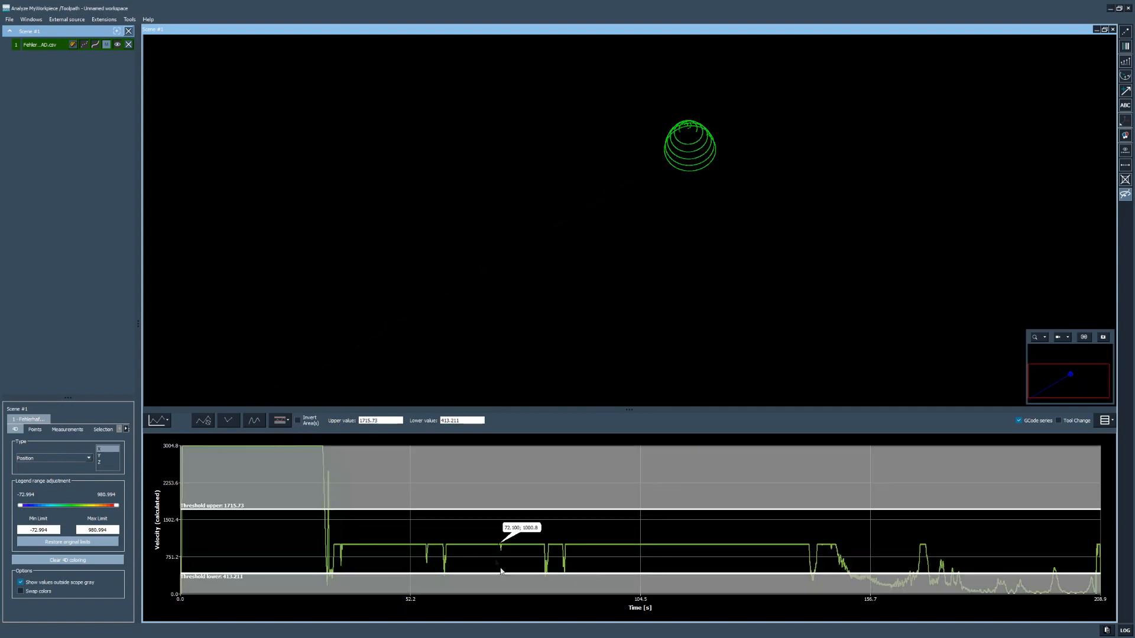
{"action": "left_click_drag", "start_coordinate": [565, 510], "coordinate": [559, 550]}
{"action": "scroll", "coordinate": [708, 127], "scroll_direction": "up", "scroll_amount": 5}
{"action": "middle_click_drag", "start_coordinate": [707, 130], "coordinate": [673, 203]}
{"action": "scroll", "coordinate": [672, 203], "scroll_direction": "up", "scroll_amount": 4}
{"action": "scroll", "coordinate": [700, 259], "scroll_direction": "up", "scroll_amount": 2}
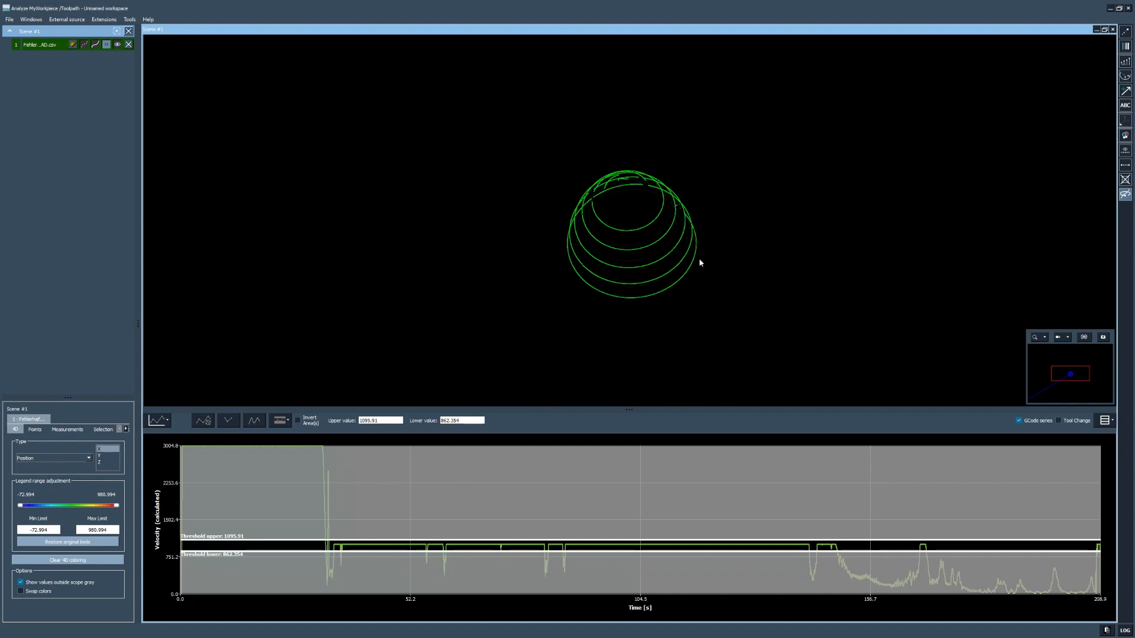
{"action": "left_click_drag", "start_coordinate": [674, 301], "coordinate": [666, 296]}
{"action": "scroll", "coordinate": [665, 294], "scroll_direction": "up", "scroll_amount": 2}
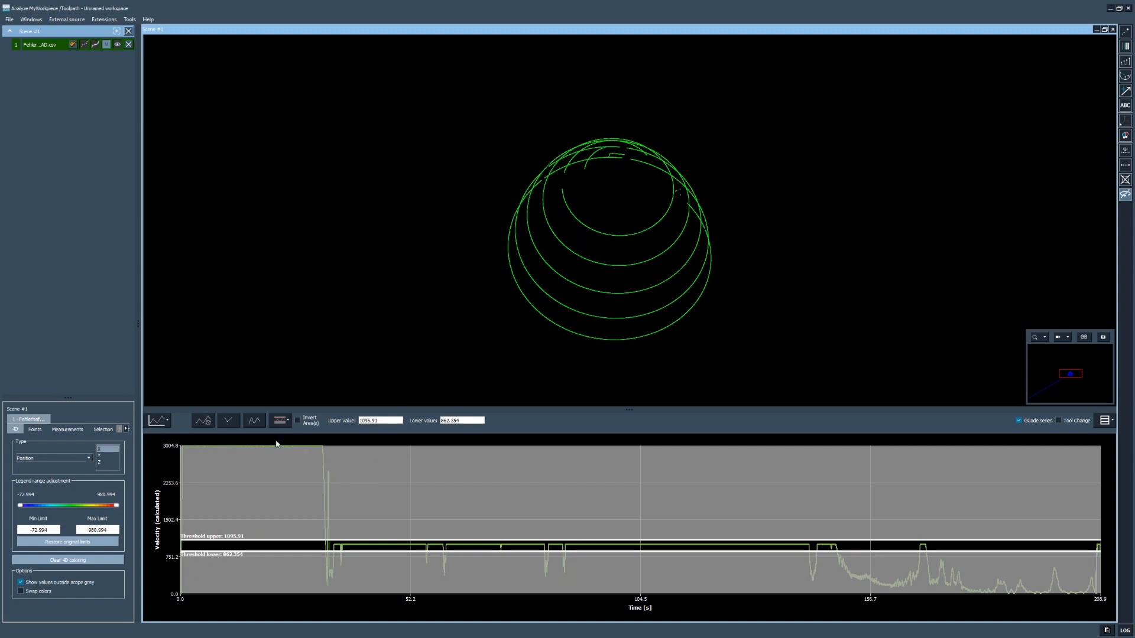
Step: Remove the threshold from the velocity graph to show the whole toolpath again
{"action": "left_click", "coordinate": [282, 420]}
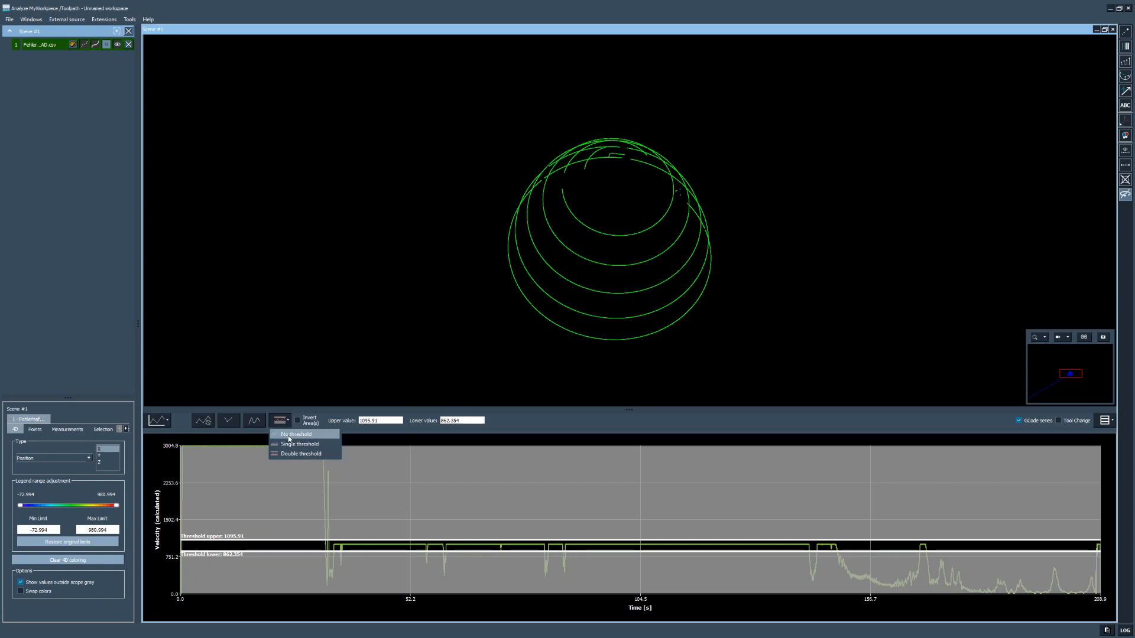
{"action": "left_click", "coordinate": [288, 435]}
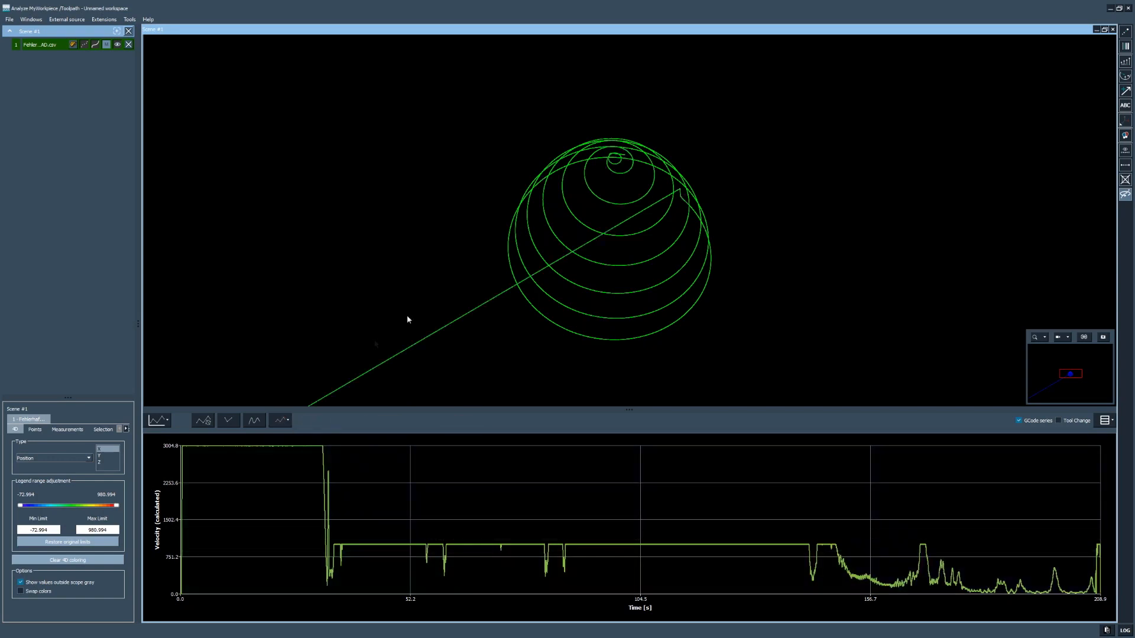
{"action": "scroll", "coordinate": [580, 213], "scroll_direction": "down", "scroll_amount": 5}
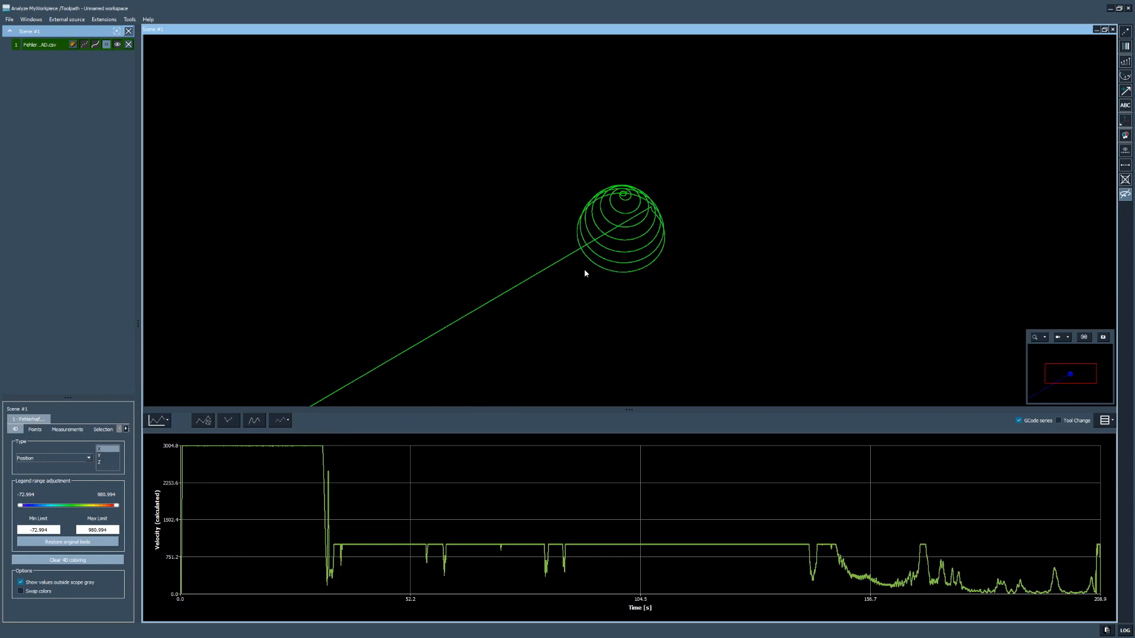
{"action": "middle_click_drag", "start_coordinate": [584, 269], "coordinate": [586, 248]}
{"action": "scroll", "coordinate": [585, 252], "scroll_direction": "down", "scroll_amount": 3}
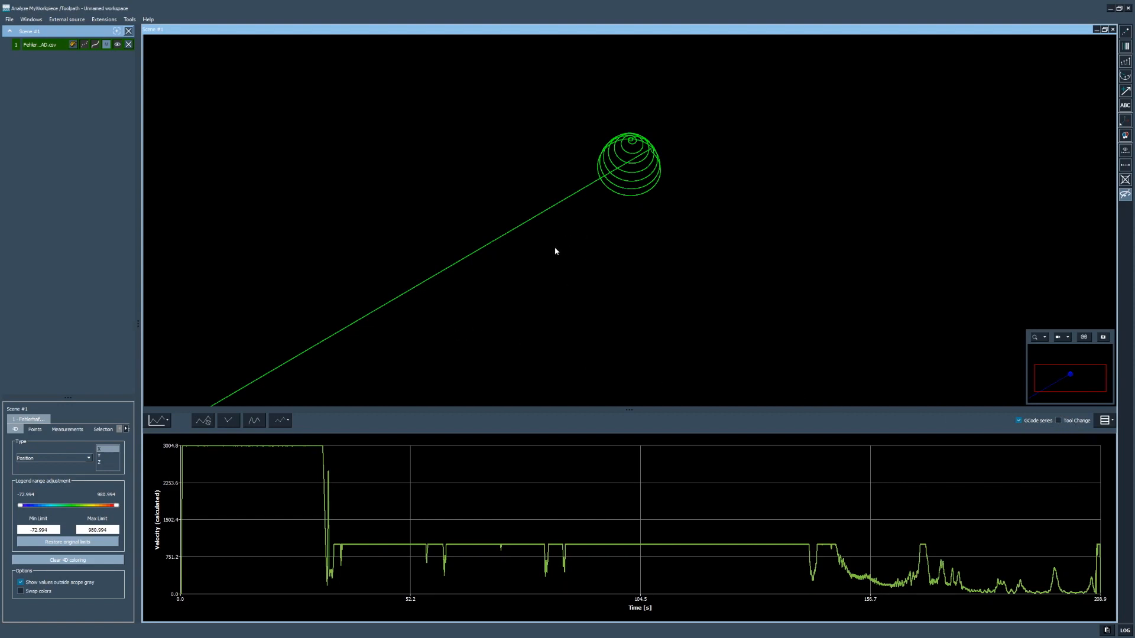
{"action": "scroll", "coordinate": [513, 280], "scroll_direction": "down", "scroll_amount": 2}
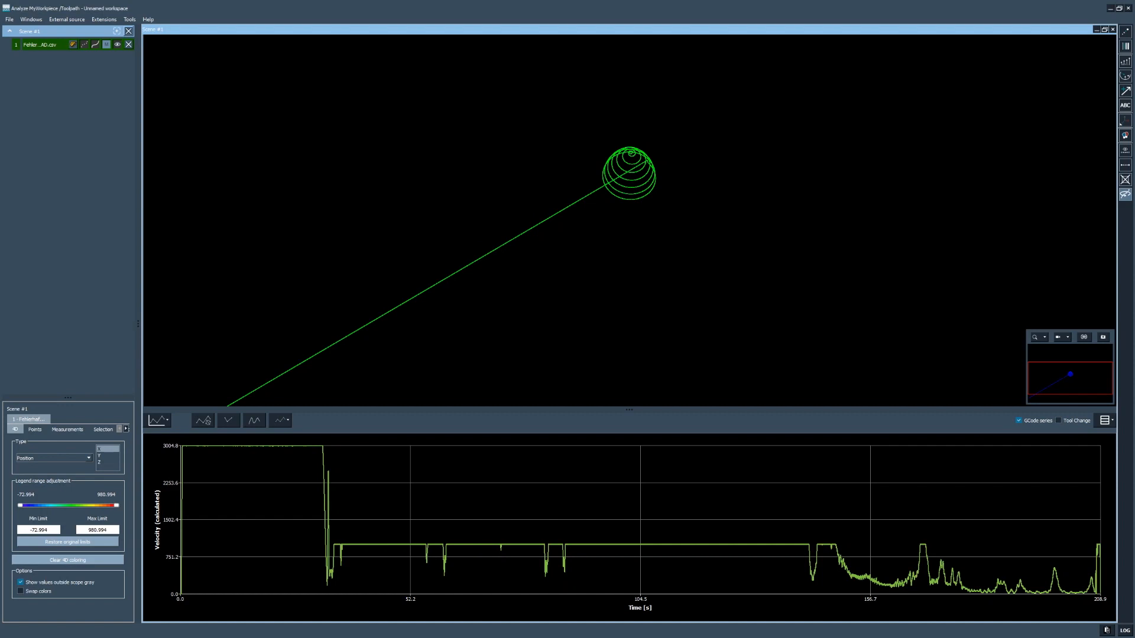
Step: Load the CONTINUOUS_RECORDING_8ba53466 ZIP file from the Toolpath_Tutorial folder in File Explorer and enlarge its trace import dialog
{"action": "key", "text": "alt+Tab"}
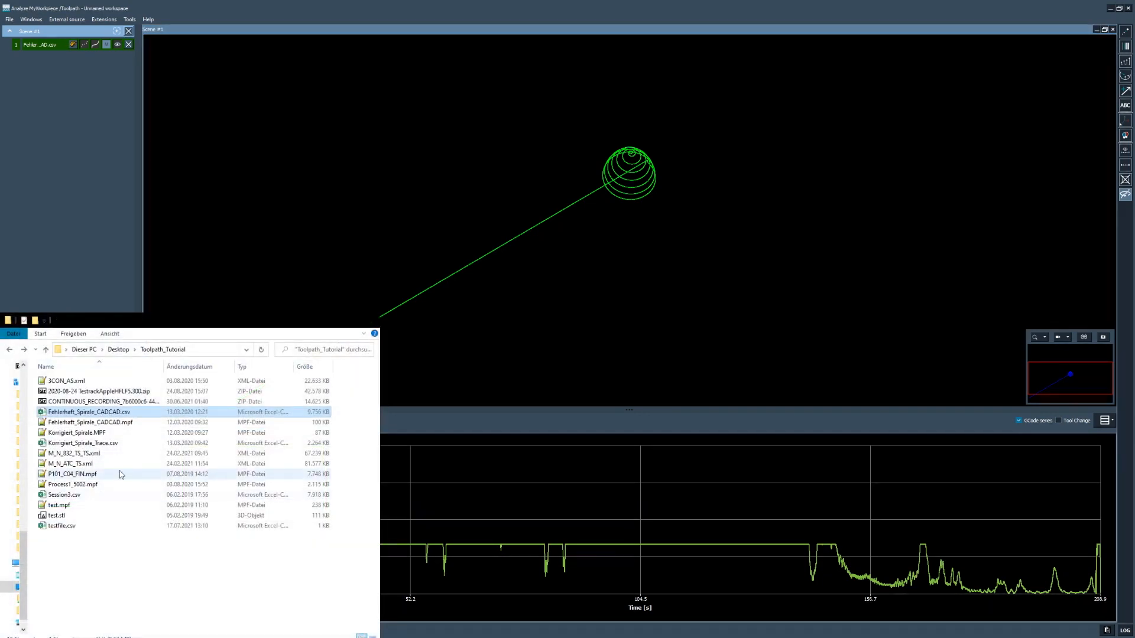
{"action": "left_click_drag", "start_coordinate": [101, 412], "coordinate": [78, 188]}
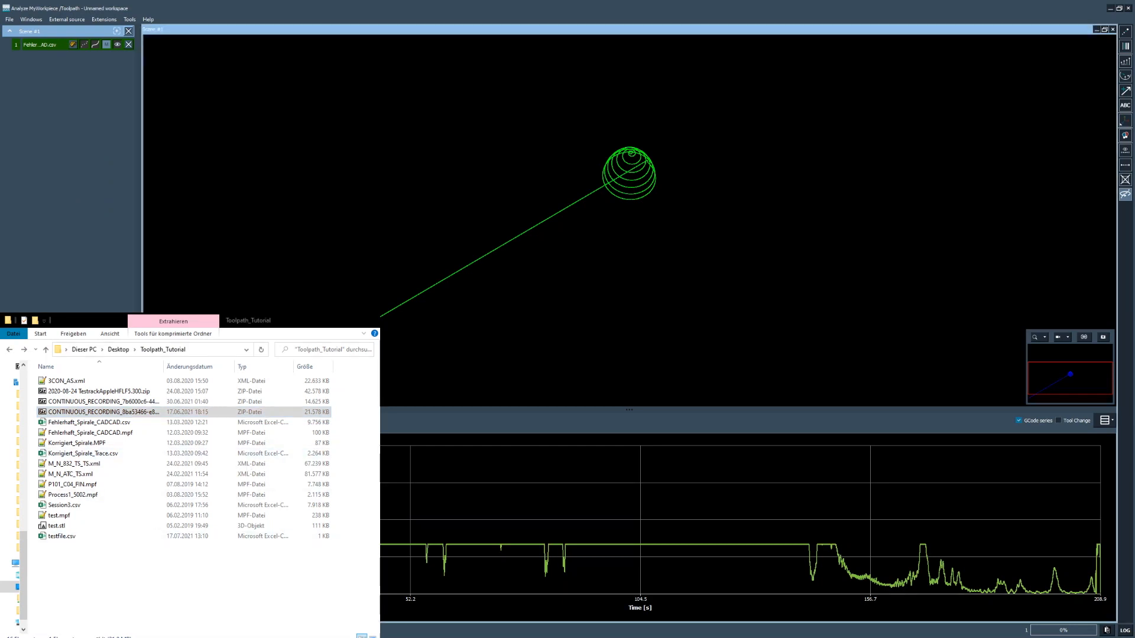
{"action": "key", "text": "alt+Tab"}
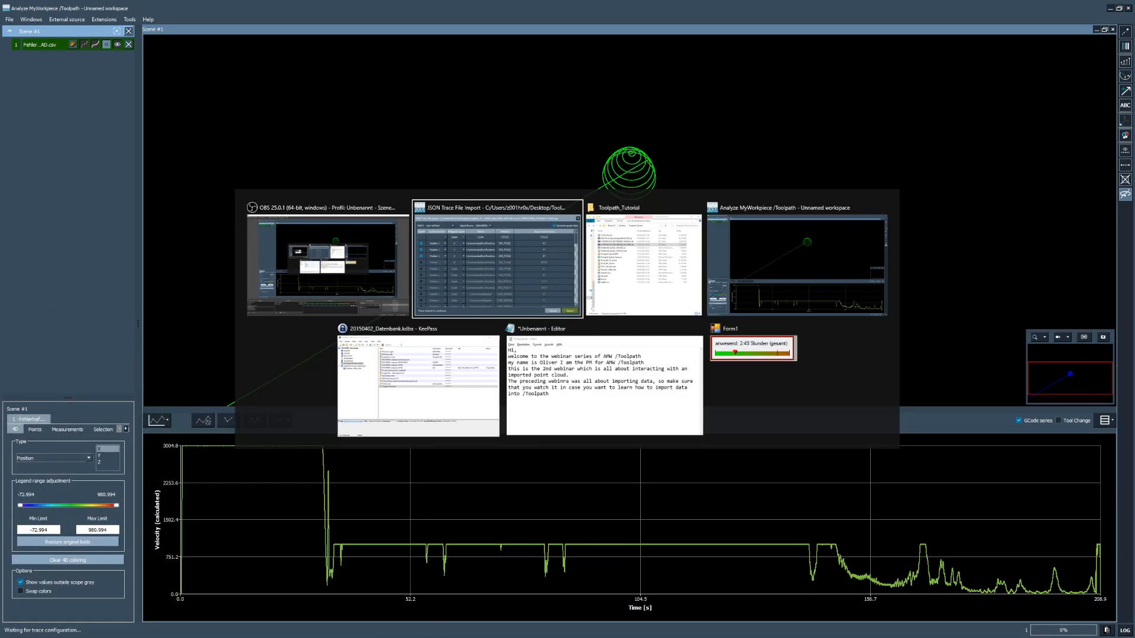
{"action": "left_click_drag", "start_coordinate": [189, 295], "coordinate": [506, 278]}
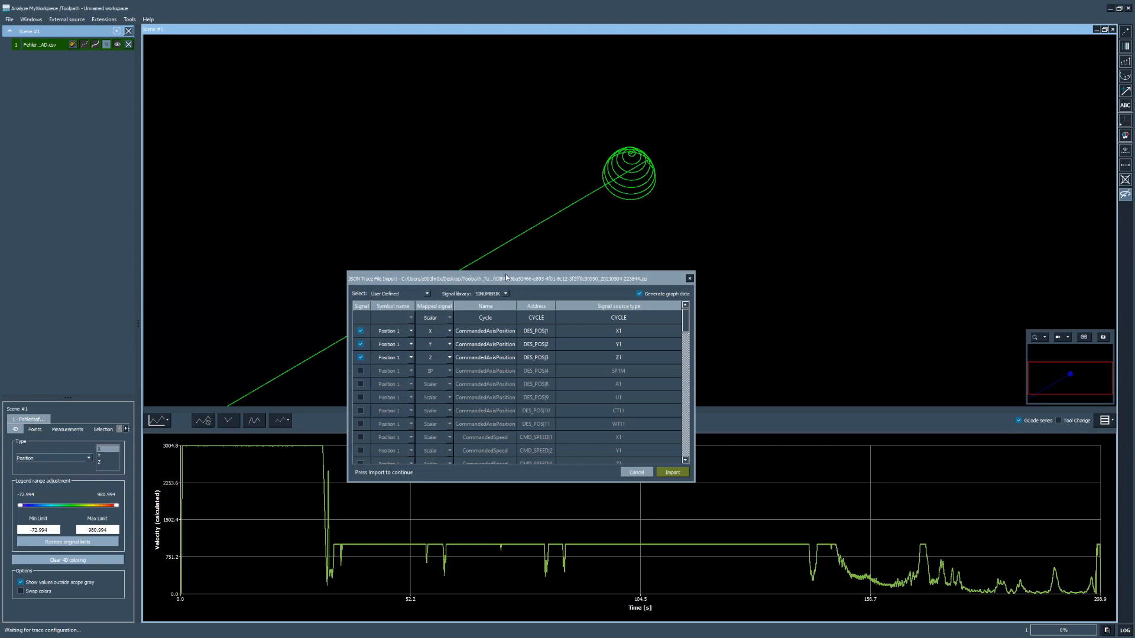
{"action": "left_click_drag", "start_coordinate": [694, 482], "coordinate": [926, 590]}
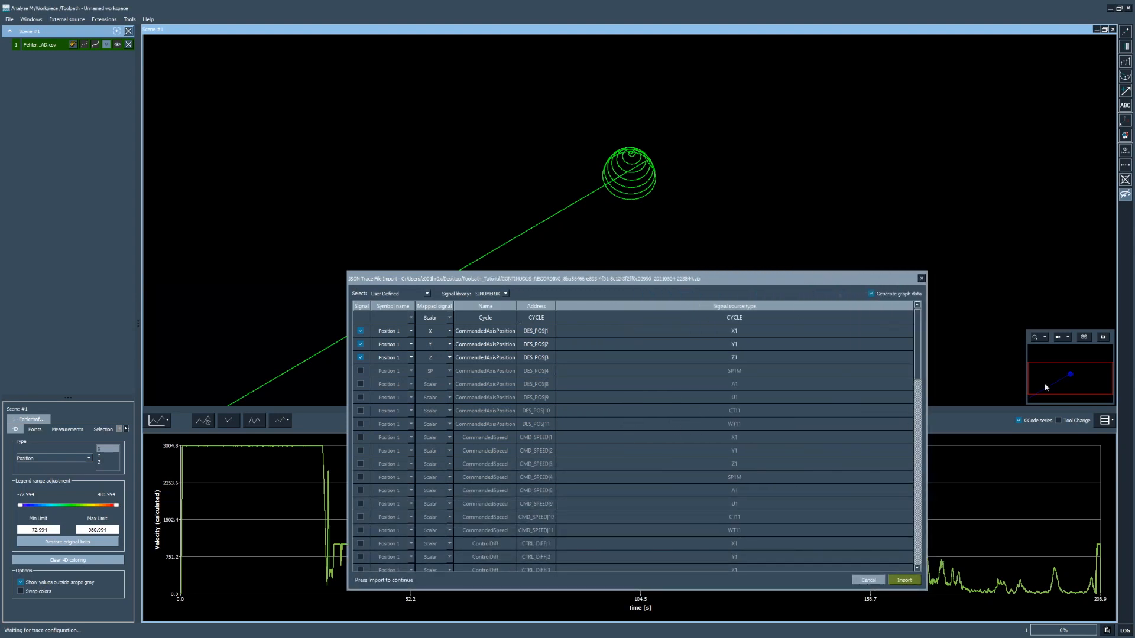
Step: Include the SP1M torque signal under the symbol name Spindle_Torque and import the trace
{"action": "left_click_drag", "start_coordinate": [923, 376], "coordinate": [935, 568]}
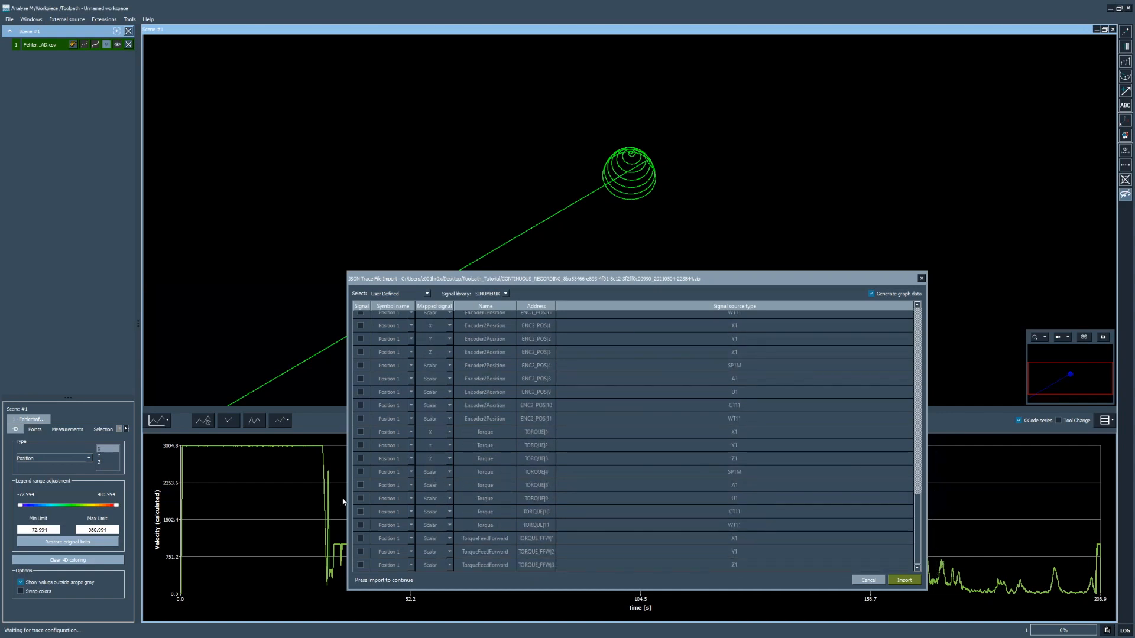
{"action": "left_click", "coordinate": [361, 472]}
{"action": "double_click", "coordinate": [400, 472]}
{"action": "type", "text": "Spindle_Torque"}
{"action": "left_click_drag", "start_coordinate": [919, 517], "coordinate": [918, 311]}
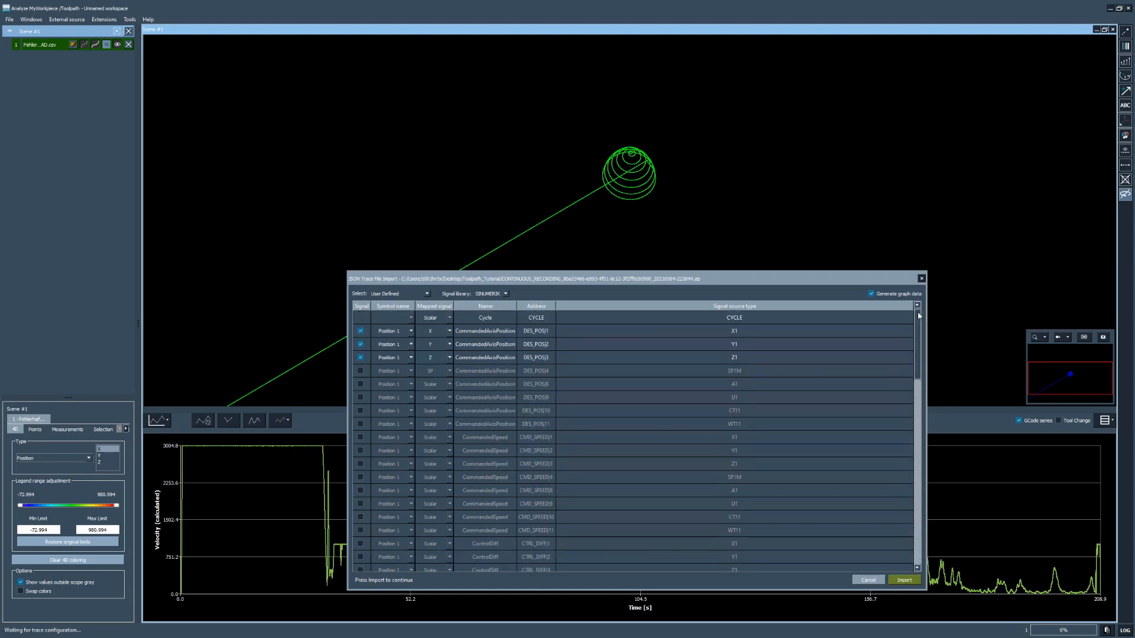
{"action": "left_click", "coordinate": [904, 580]}
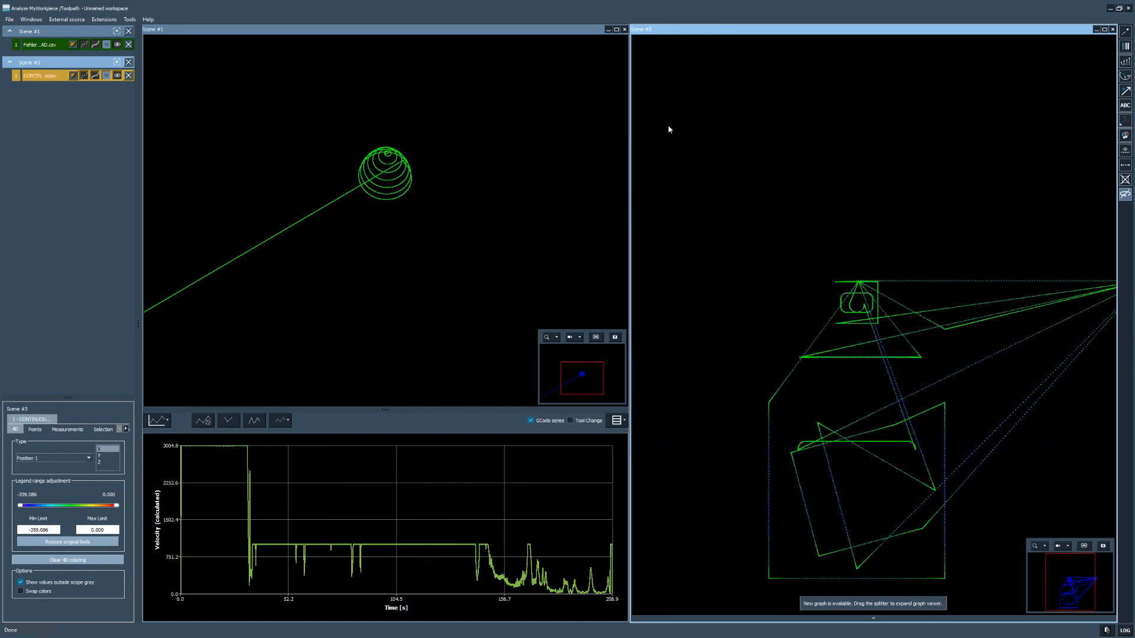
Step: Maximize the imported recording's scene, expand its graph viewer and plot the Spindle_Torque graph
{"action": "left_click", "coordinate": [1103, 29]}
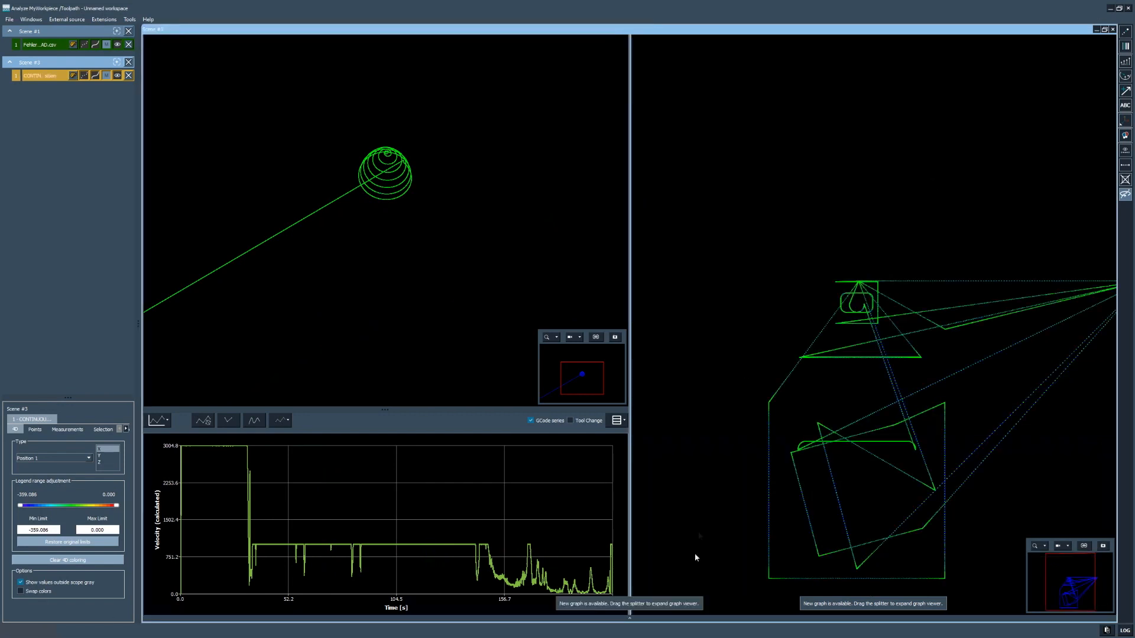
{"action": "left_click_drag", "start_coordinate": [655, 505], "coordinate": [605, 444]}
{"action": "left_click", "coordinate": [629, 619]}
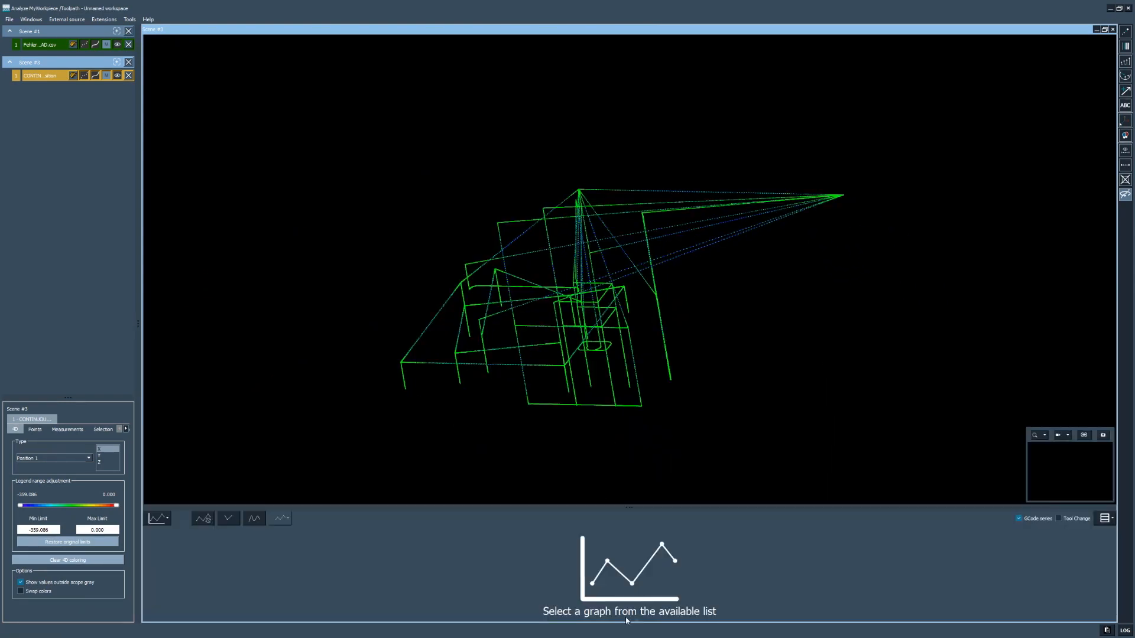
{"action": "mouse_move", "coordinate": [184, 532]}
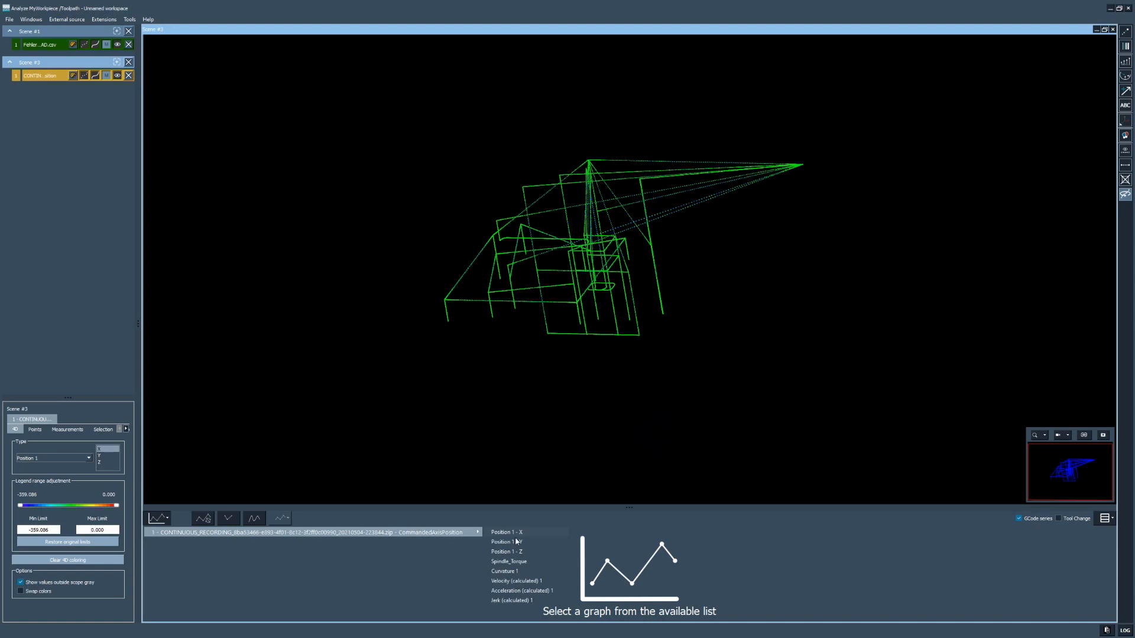
{"action": "left_click", "coordinate": [522, 562]}
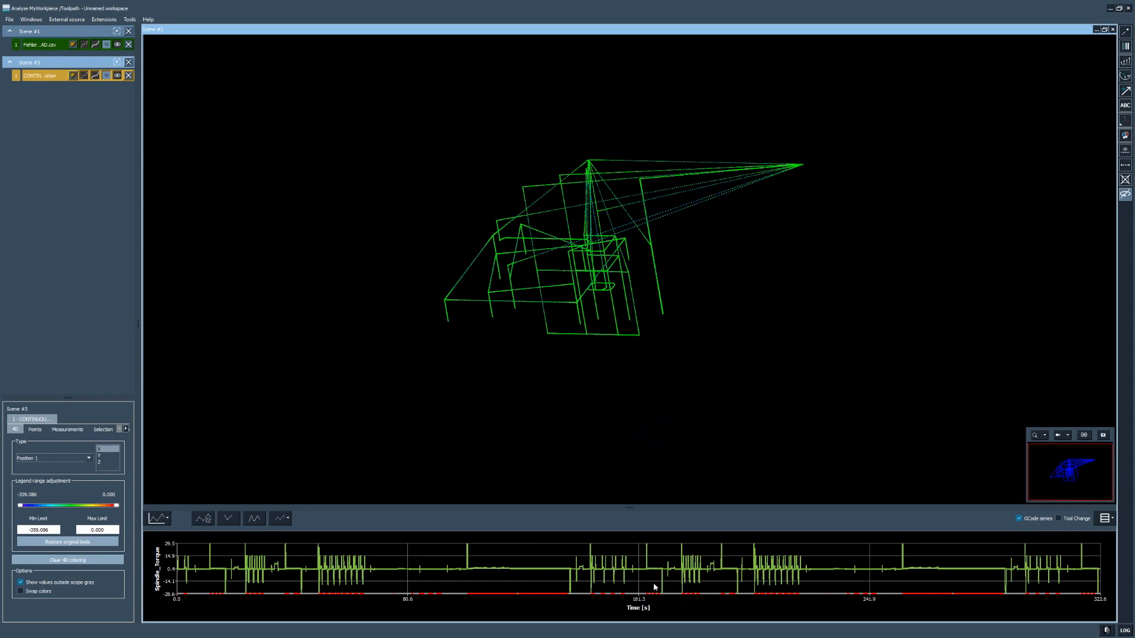
Step: Hide the GCode series in the spindle torque graph and show it again
{"action": "scroll", "coordinate": [568, 334], "scroll_direction": "up", "scroll_amount": 2}
{"action": "scroll", "coordinate": [568, 334], "scroll_direction": "up", "scroll_amount": 1}
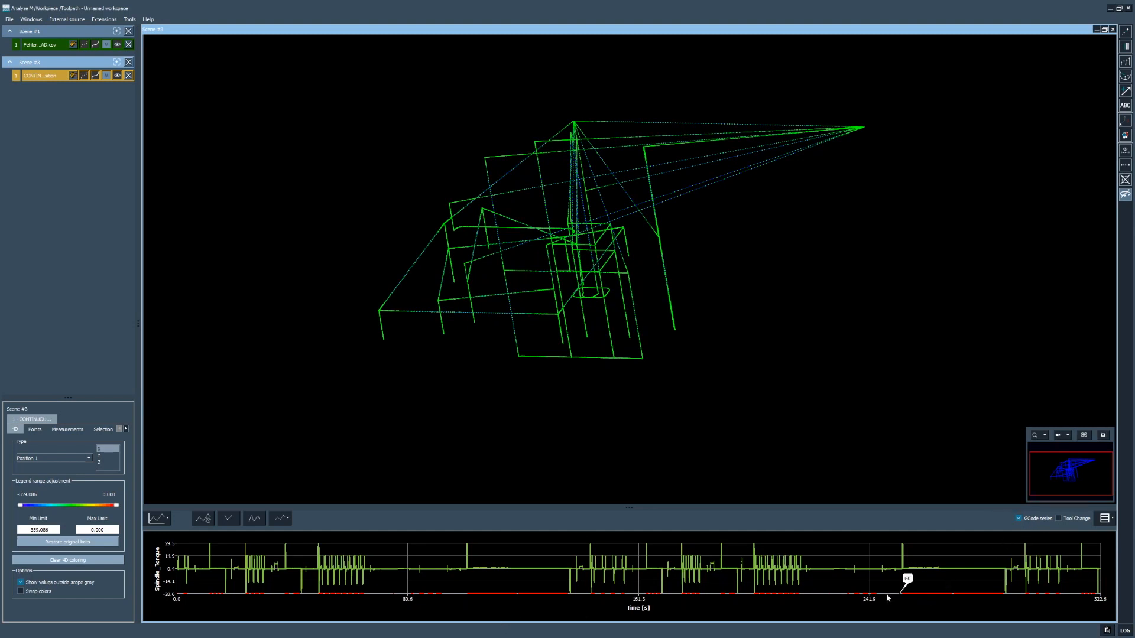
{"action": "left_click", "coordinate": [1019, 519]}
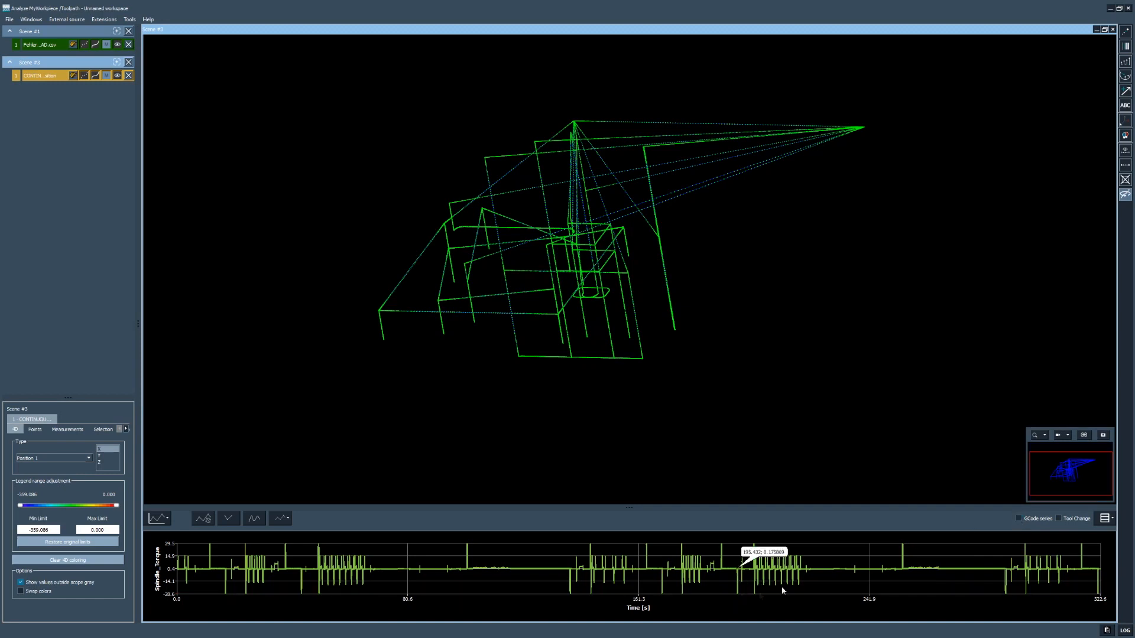
{"action": "left_click", "coordinate": [1019, 519]}
{"action": "scroll", "coordinate": [544, 280], "scroll_direction": "up", "scroll_amount": 3}
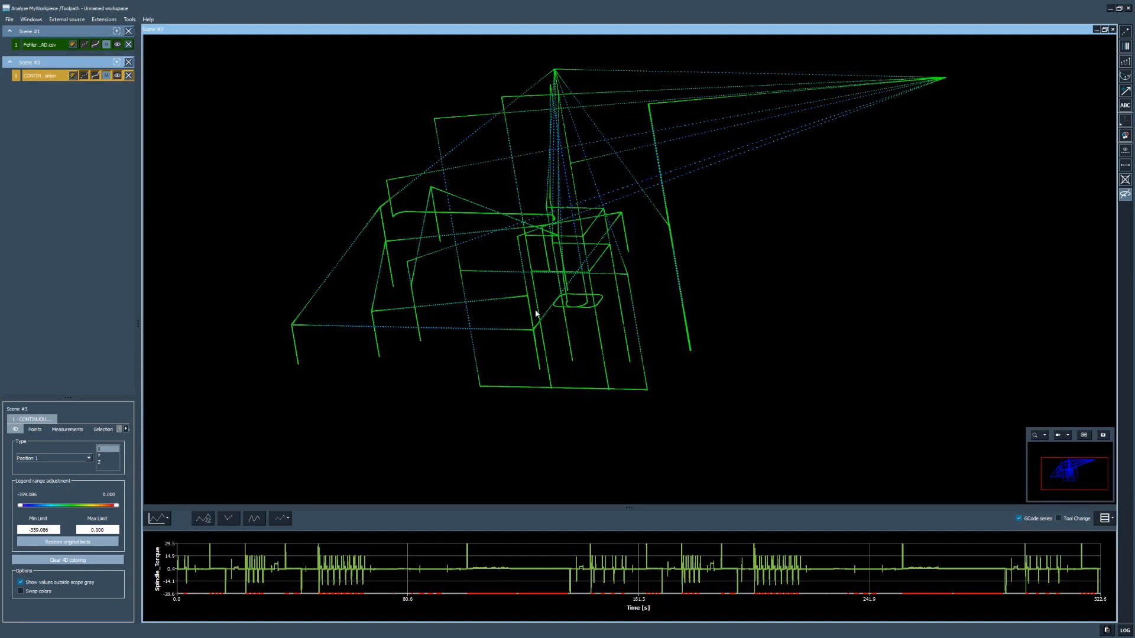
Step: Narrow the torque graph to the long G-code section from about 101.7 to 137.0 s and examine its torque peaks
{"action": "left_click_drag", "start_coordinate": [462, 576], "coordinate": [573, 588]}
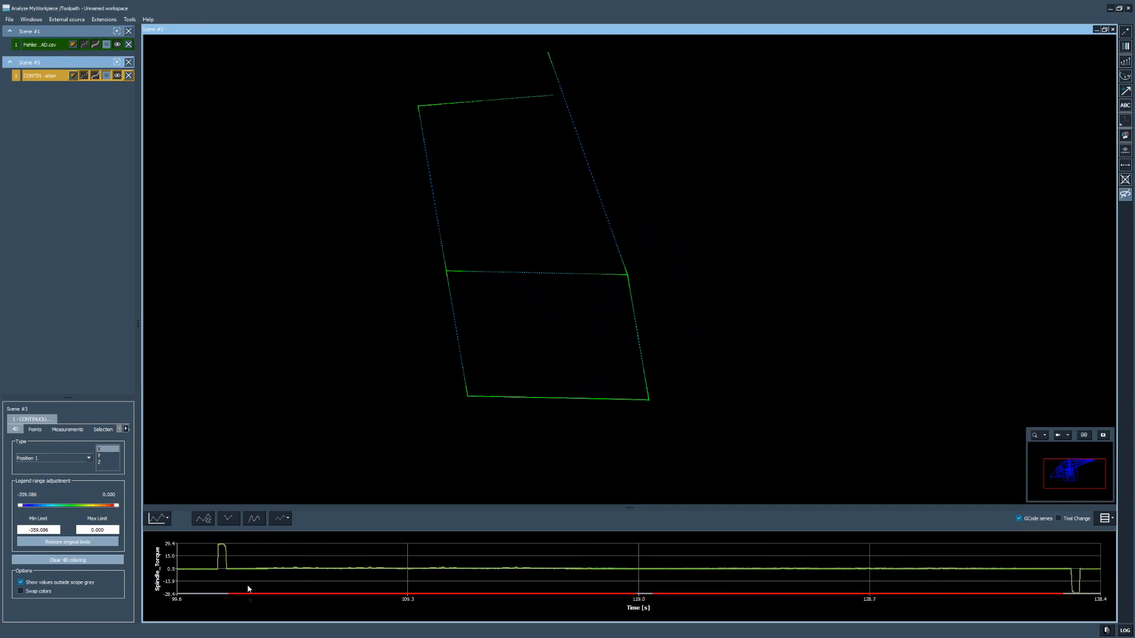
{"action": "left_click", "coordinate": [202, 597]}
{"action": "left_click_drag", "start_coordinate": [1066, 589], "coordinate": [229, 600]}
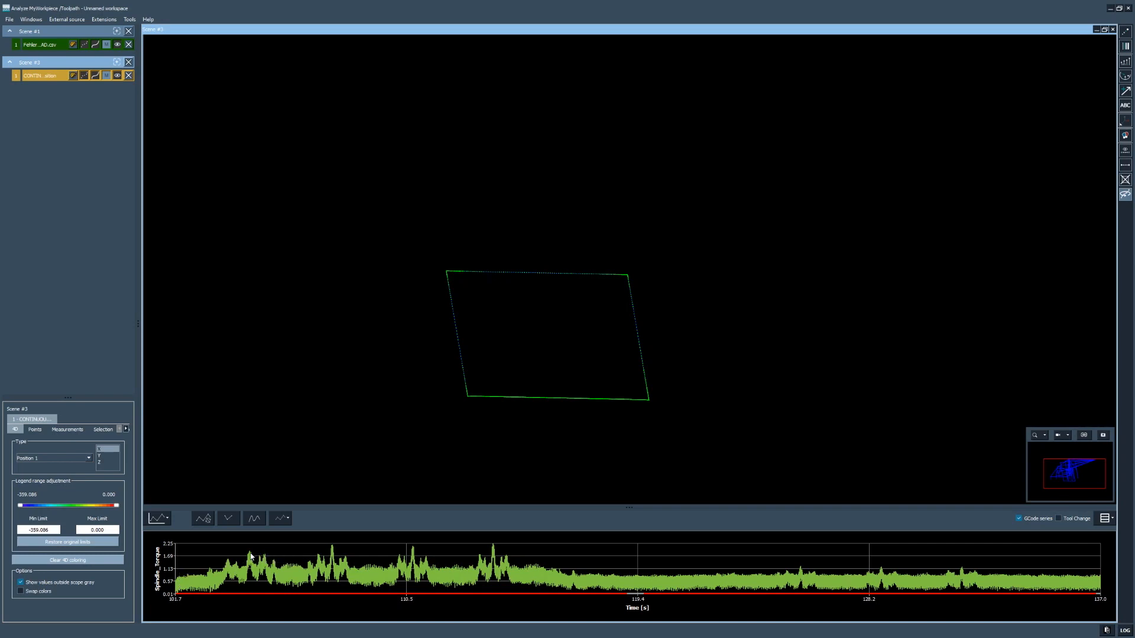
{"action": "mouse_move", "coordinate": [251, 555]}
Step: Color the toolpath by Spindle_Torque with a minimum limit of 0 and a maximum limit of 1.8
{"action": "left_click", "coordinate": [39, 458]}
{"action": "left_click", "coordinate": [40, 494]}
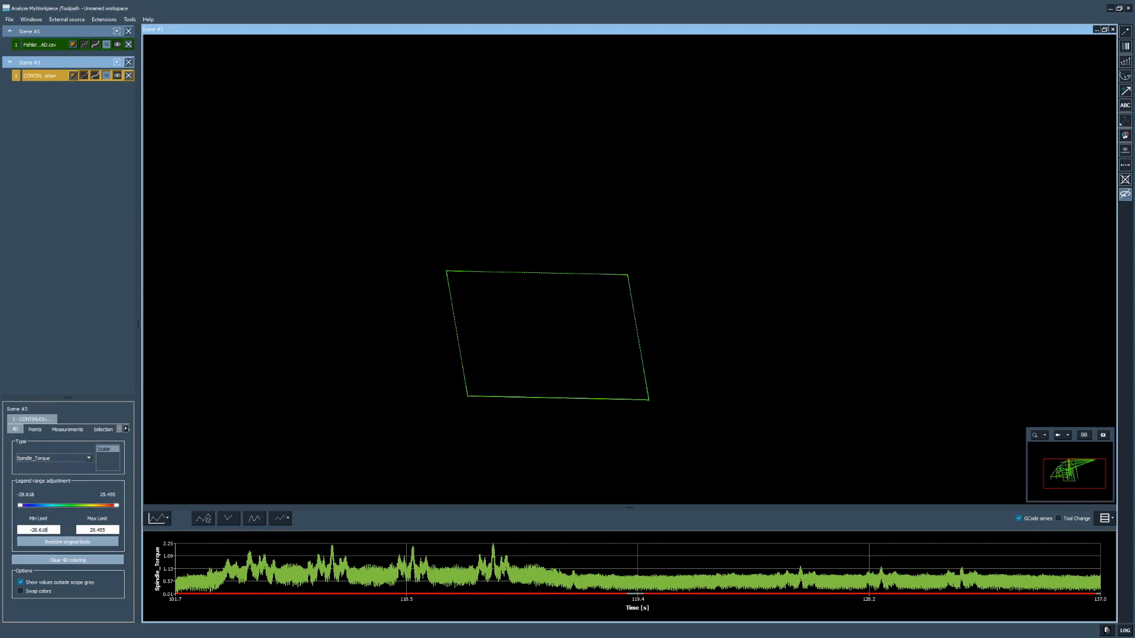
{"action": "double_click", "coordinate": [39, 530]}
{"action": "type", "text": "0"}
{"action": "key", "text": "Tab"}
{"action": "type", "text": "1"}
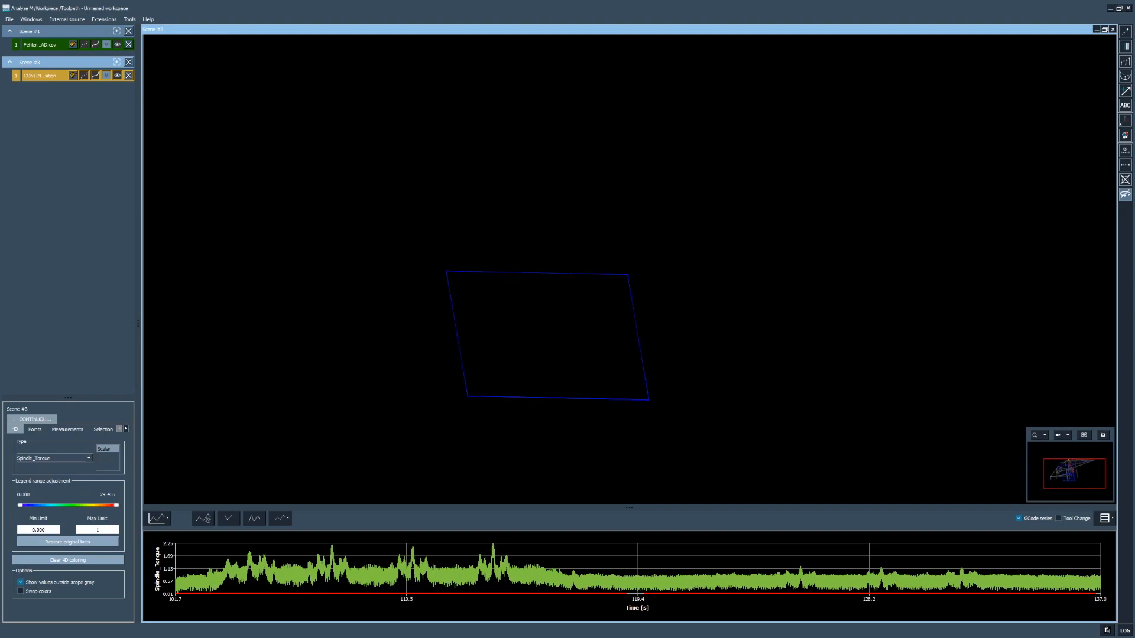
{"action": "type", "text": ".8"}
{"action": "key", "text": "Return"}
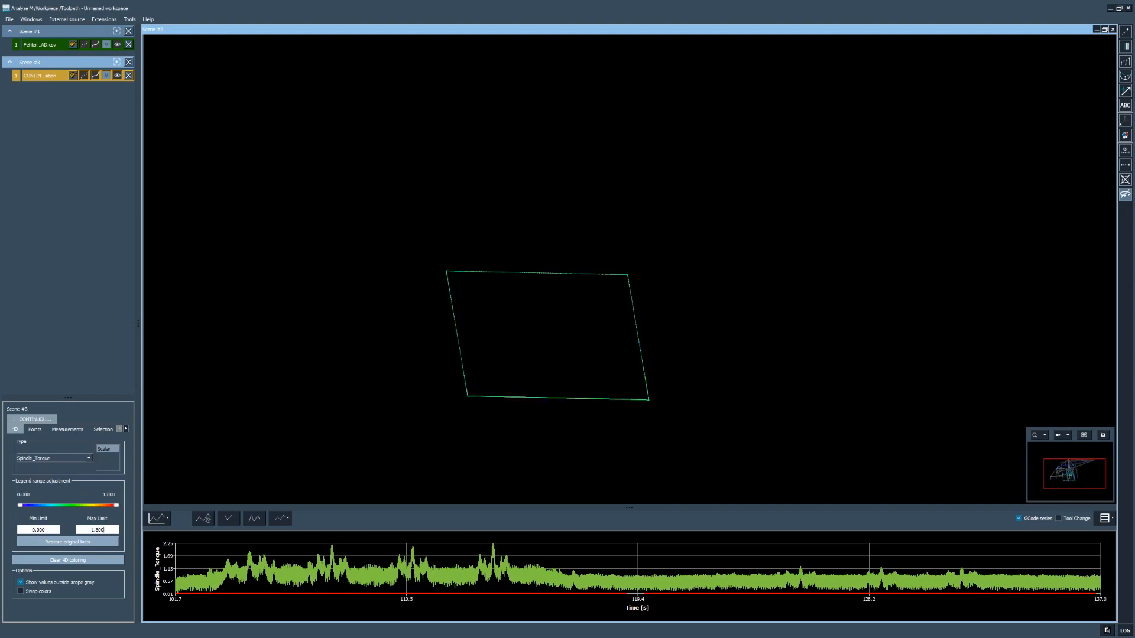
Step: Set the torque legend's maximum limit to 1.7 and turn off gray display of values outside the scope
{"action": "left_click_drag", "start_coordinate": [106, 533], "coordinate": [66, 512]}
{"action": "type", "text": "1.7"}
{"action": "key", "text": "Return"}
{"action": "left_click", "coordinate": [21, 582]}
Step: Enlarge the toolpath points and lower the upper end of the torque color range to about 0.817
{"action": "scroll", "coordinate": [630, 312], "scroll_direction": "up", "scroll_amount": 2}
{"action": "scroll", "coordinate": [630, 309], "scroll_direction": "up", "scroll_amount": 1}
{"action": "middle_click_drag", "start_coordinate": [513, 374], "coordinate": [586, 296]}
{"action": "scroll", "coordinate": [591, 285], "scroll_direction": "up", "scroll_amount": 3}
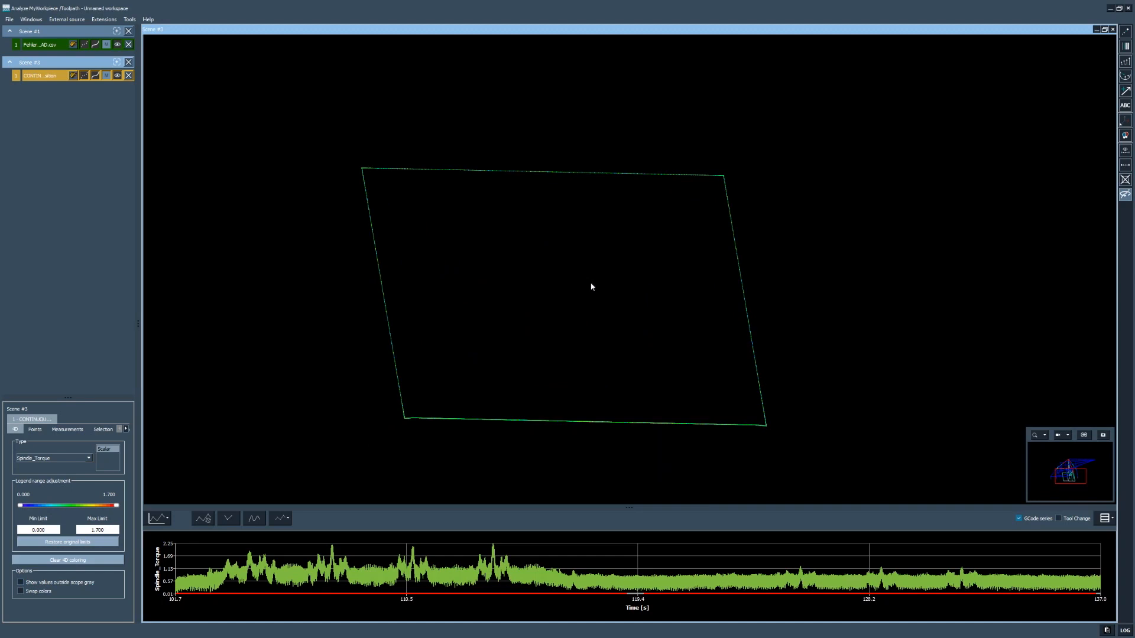
{"action": "left_click", "coordinate": [1126, 33]}
{"action": "left_click_drag", "start_coordinate": [116, 505], "coordinate": [74, 506]}
{"action": "scroll", "coordinate": [600, 410], "scroll_direction": "up", "scroll_amount": 2}
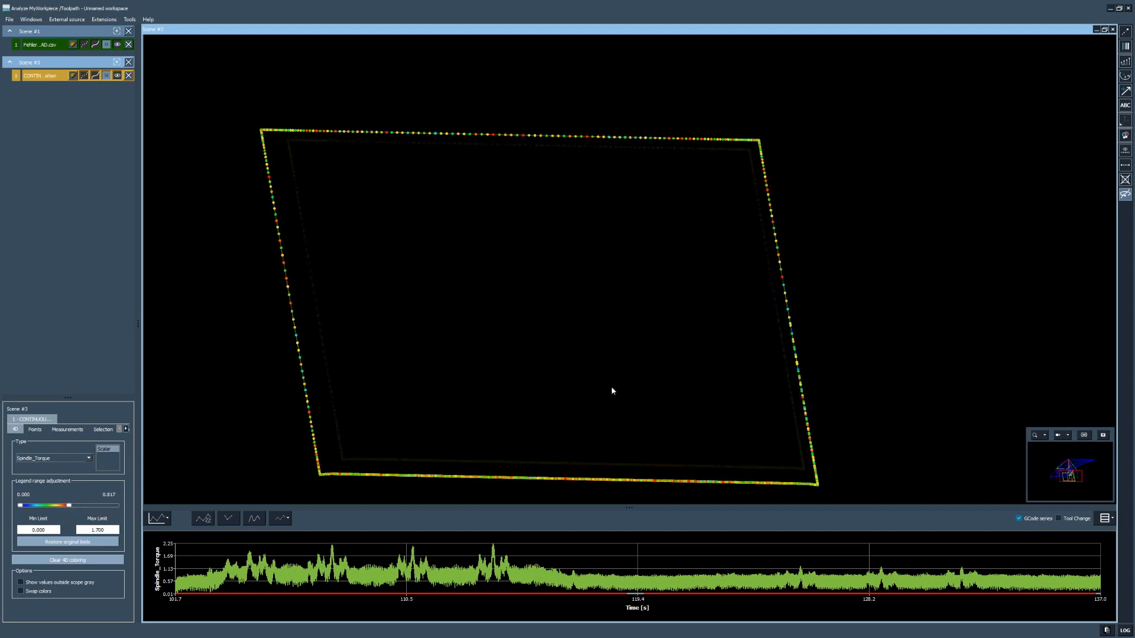
{"action": "left_click_drag", "start_coordinate": [631, 383], "coordinate": [615, 363]}
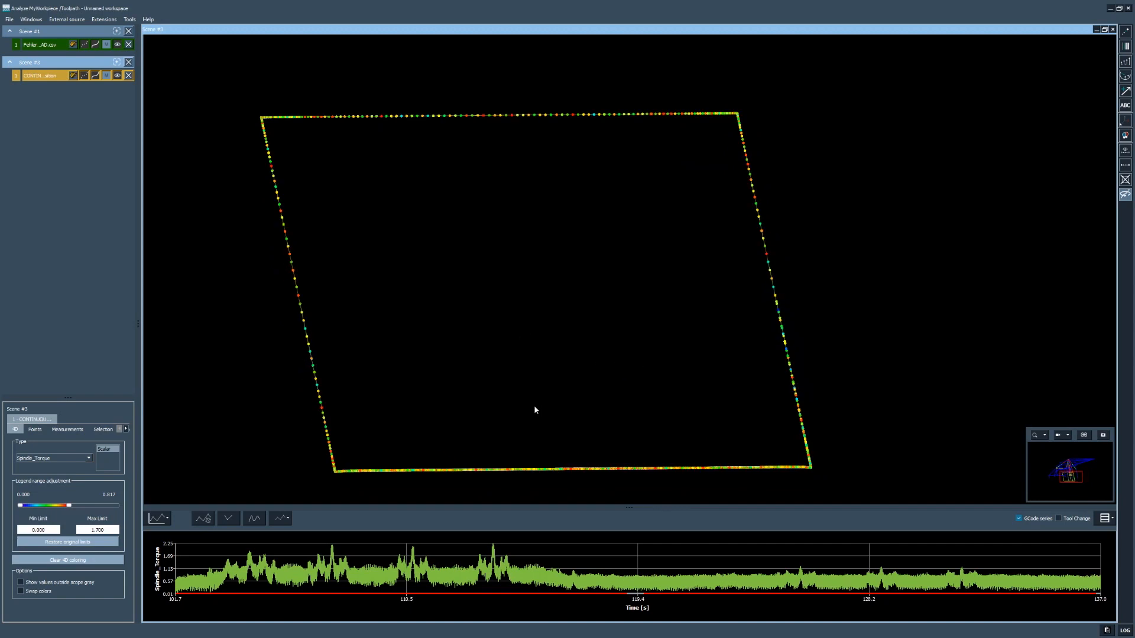
Step: Restore the torque graph's original view, display the tool change markers and inspect them
{"action": "right_click", "coordinate": [409, 569]}
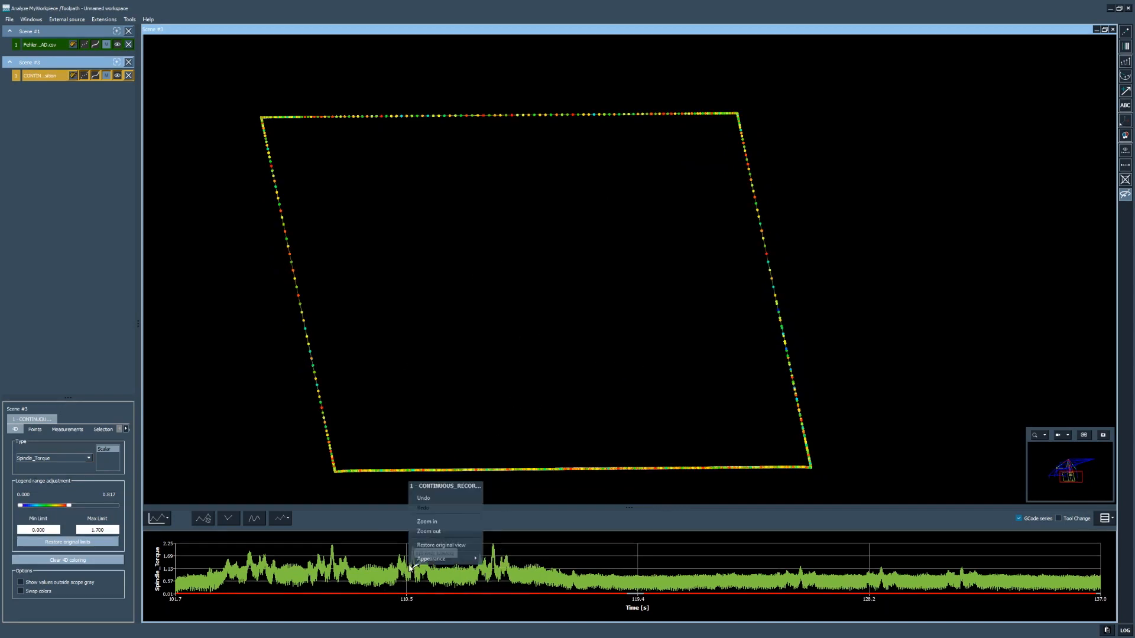
{"action": "left_click", "coordinate": [441, 547]}
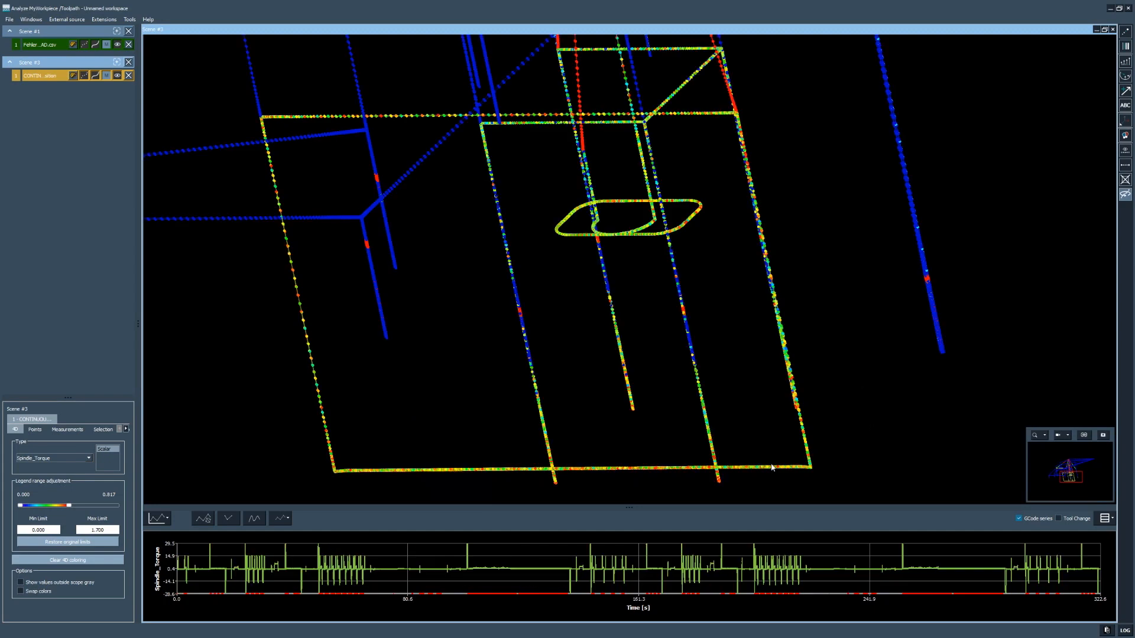
{"action": "scroll", "coordinate": [593, 357], "scroll_direction": "down", "scroll_amount": 4}
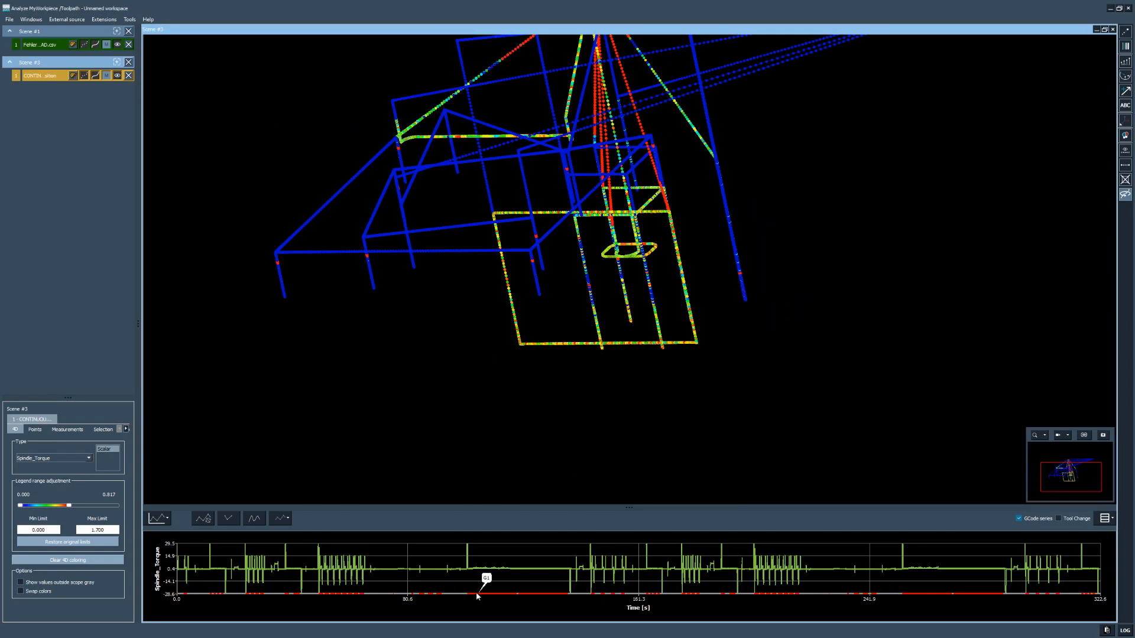
{"action": "left_click", "coordinate": [1059, 519]}
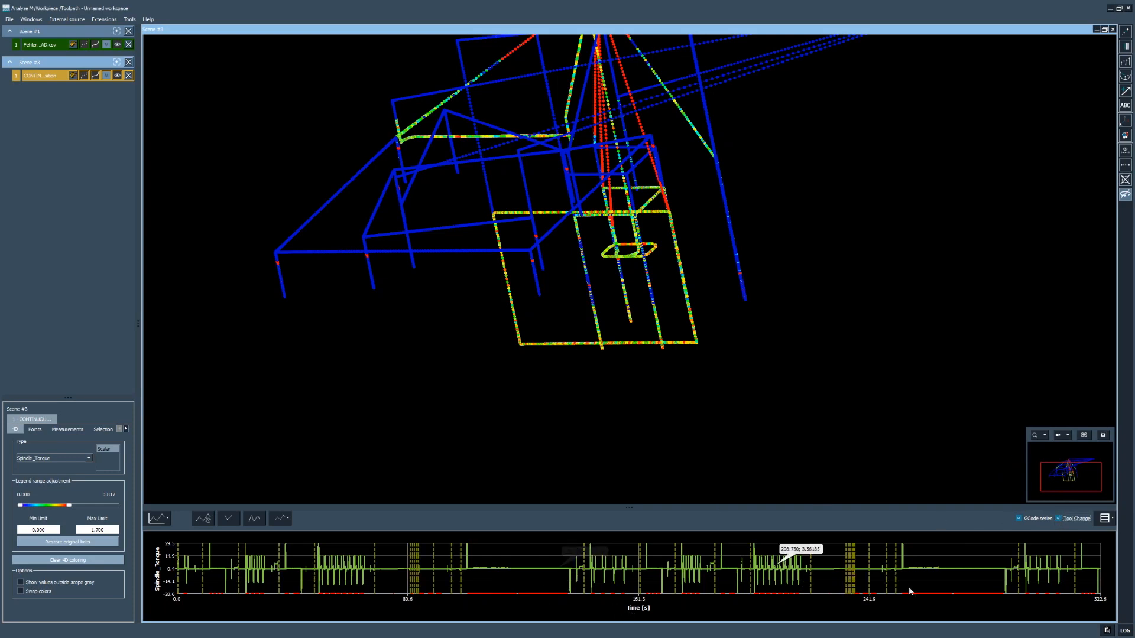
{"action": "mouse_move", "coordinate": [849, 568]}
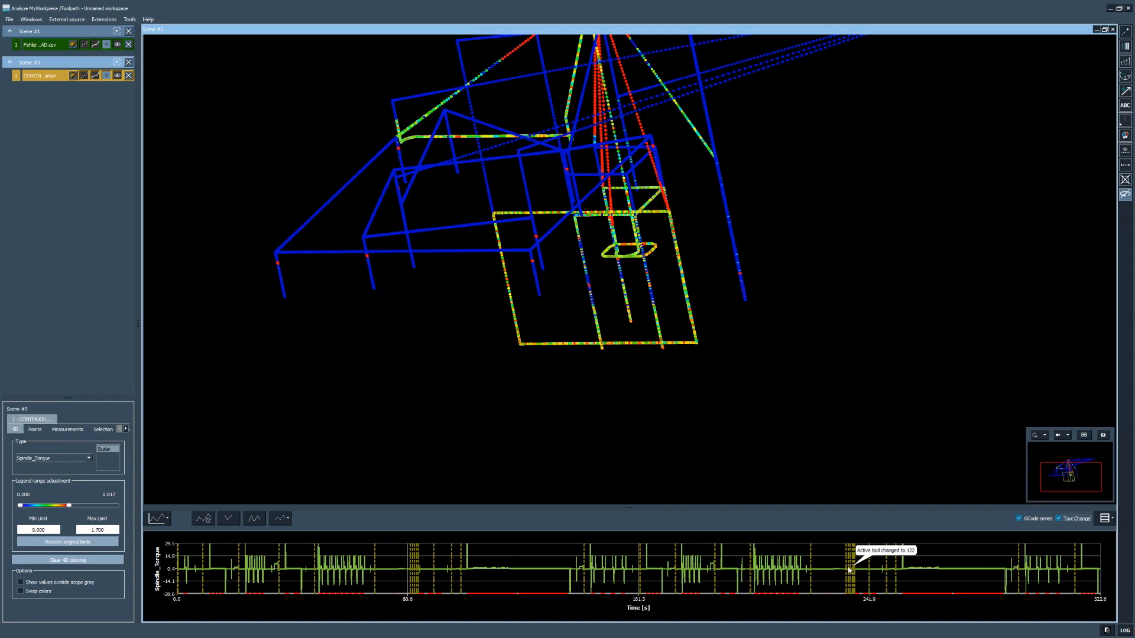
{"action": "mouse_move", "coordinate": [584, 578]}
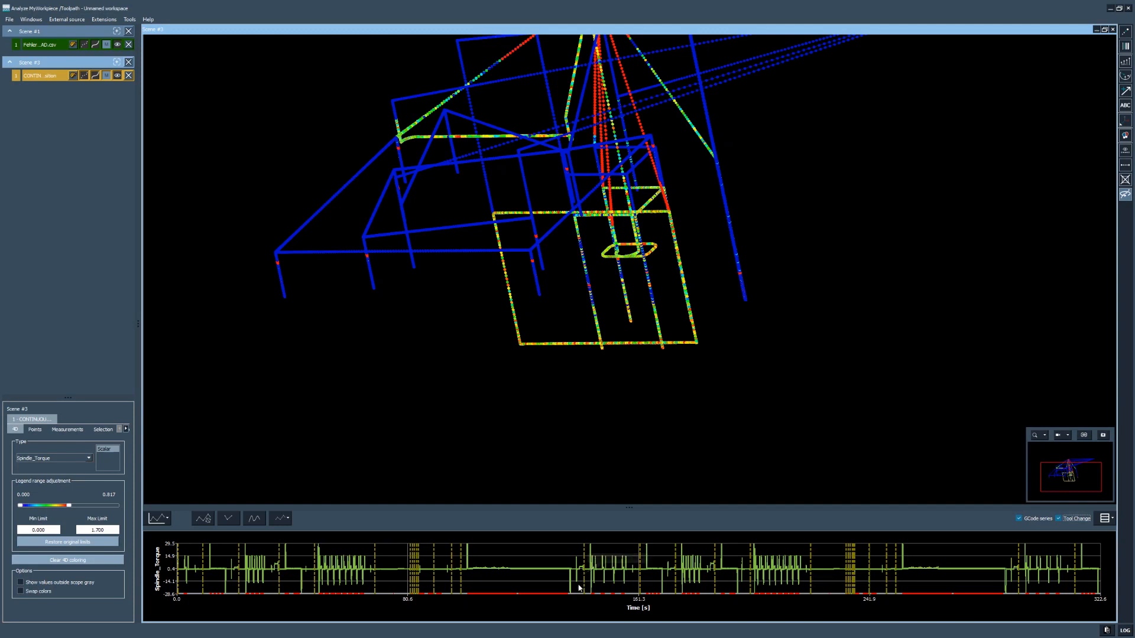
Step: Narrow the torque graph to the first G-code section after a tool change, from about 144.96 to 146.30 s
{"action": "left_click_drag", "start_coordinate": [581, 588], "coordinate": [631, 597]}
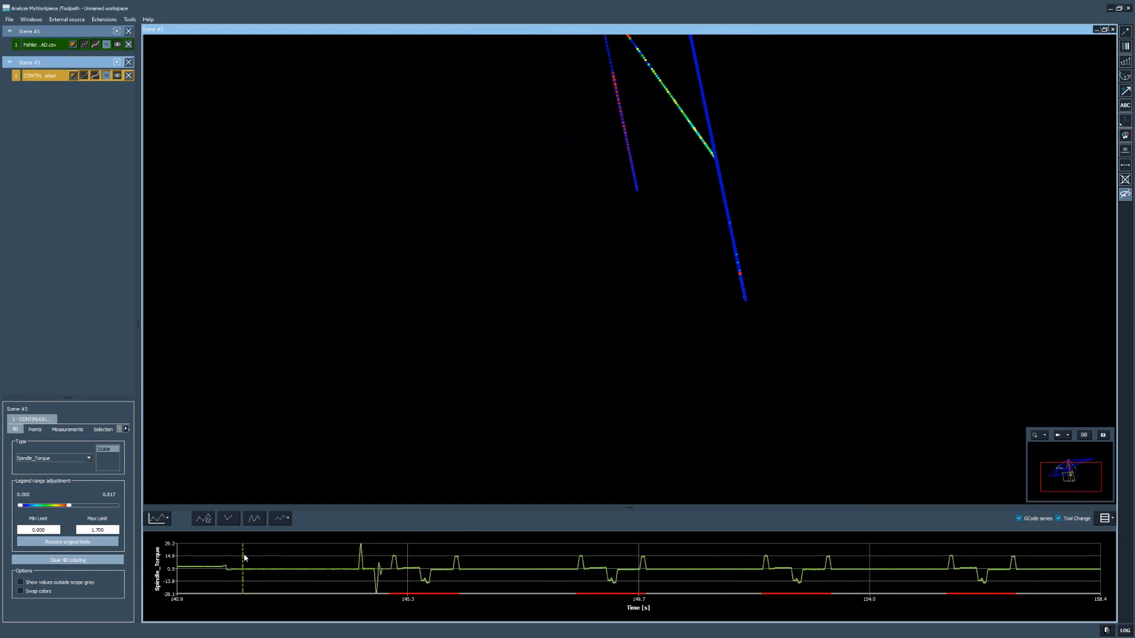
{"action": "mouse_move", "coordinate": [244, 555]}
{"action": "mouse_move", "coordinate": [390, 598]}
{"action": "scroll", "coordinate": [653, 252], "scroll_direction": "down", "scroll_amount": 3}
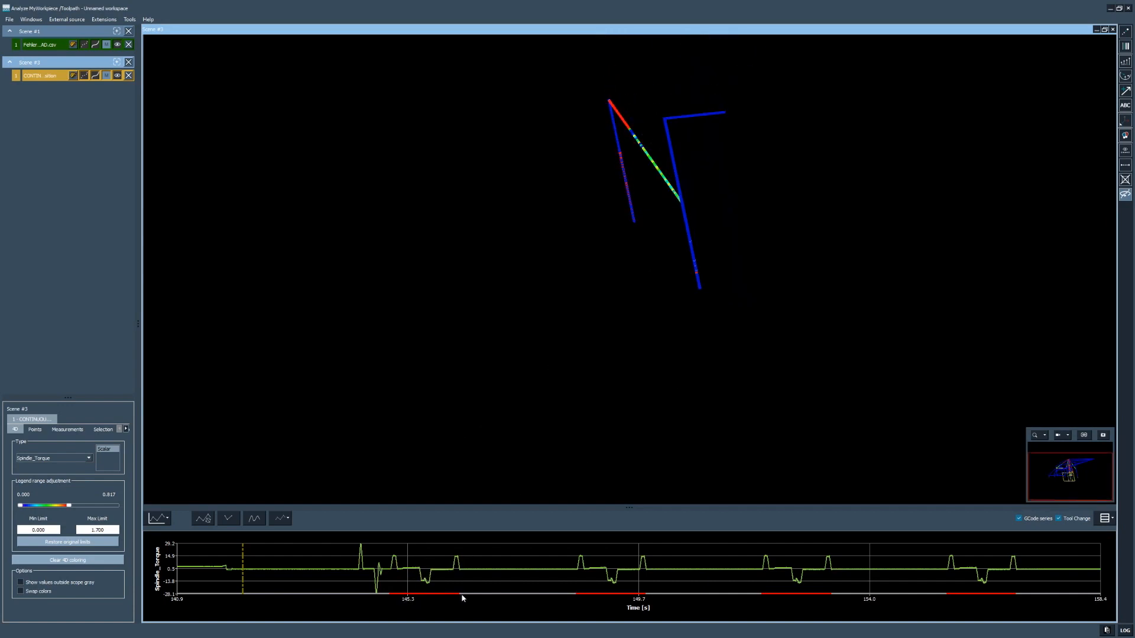
{"action": "left_click_drag", "start_coordinate": [460, 597], "coordinate": [388, 597]}
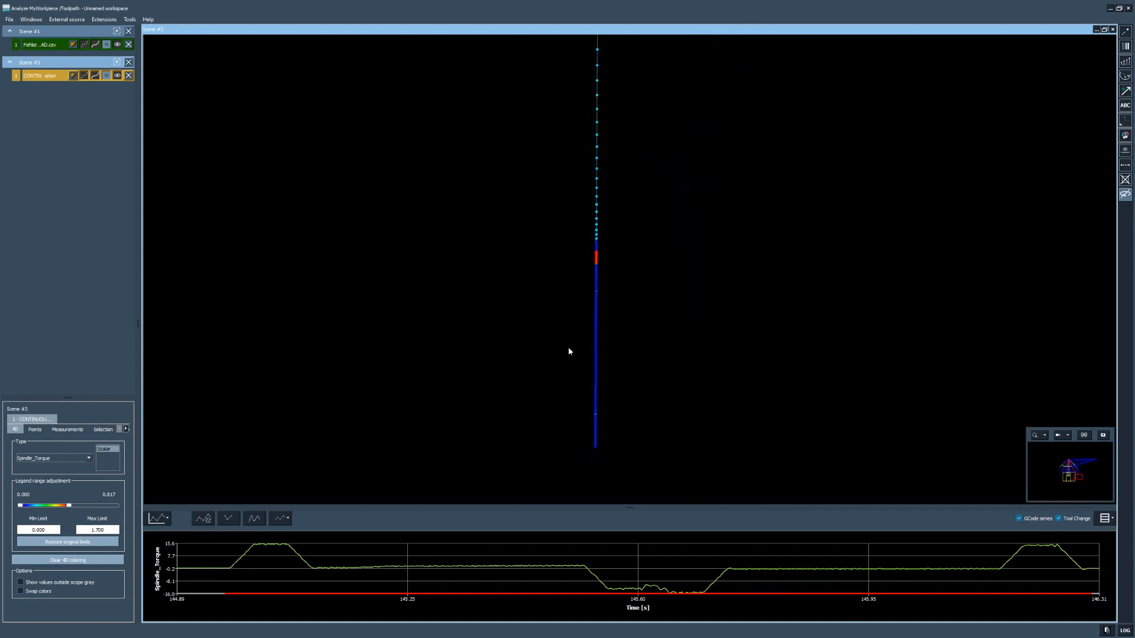
{"action": "left_click_drag", "start_coordinate": [224, 596], "coordinate": [1094, 590]}
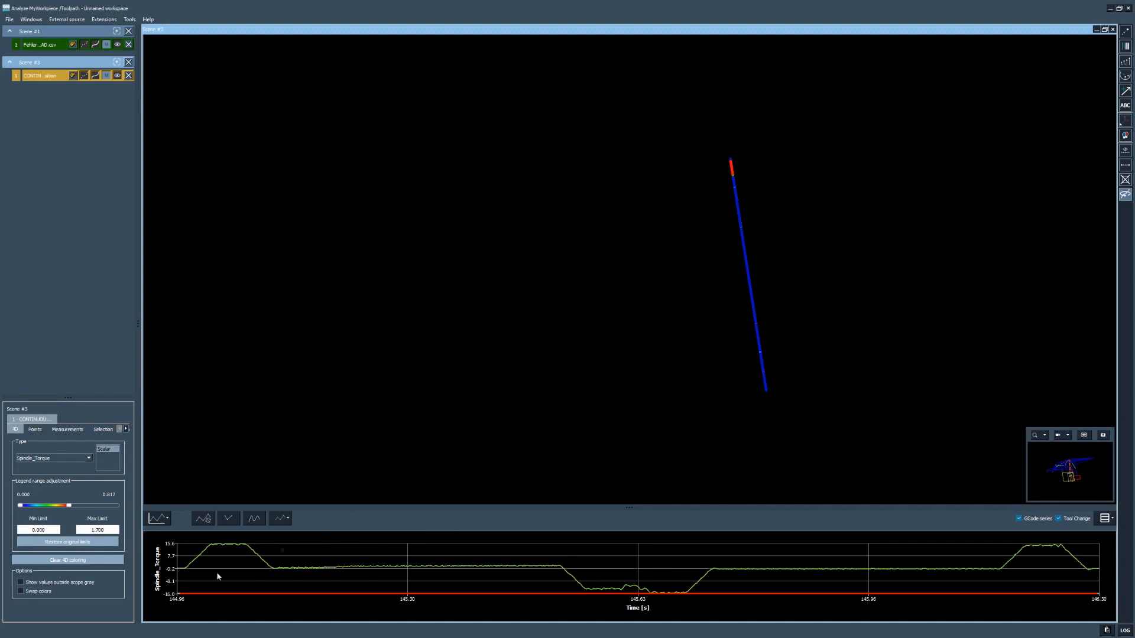
Step: Set the torque legend limits to a minimum of -16 and a maximum of 15.6
{"action": "double_click", "coordinate": [38, 530]}
{"action": "type", "text": "-16"}
{"action": "key", "text": "Tab"}
{"action": "type", "text": "15.6"}
{"action": "key", "text": "Return"}
{"action": "left_click_drag", "start_coordinate": [783, 351], "coordinate": [730, 332]}
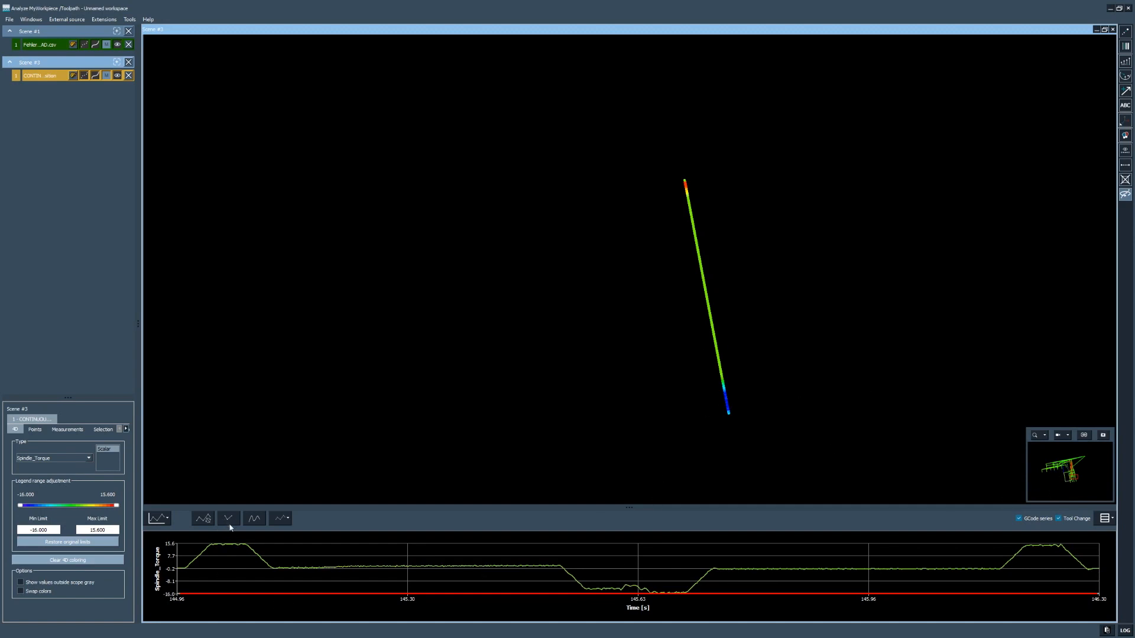
Step: Restore the torque graph's original view and enlarge the graph area beneath the complete colored toolpath
{"action": "right_click", "coordinate": [599, 569]}
{"action": "left_click", "coordinate": [636, 544]}
{"action": "left_click_drag", "start_coordinate": [704, 410], "coordinate": [634, 301]}
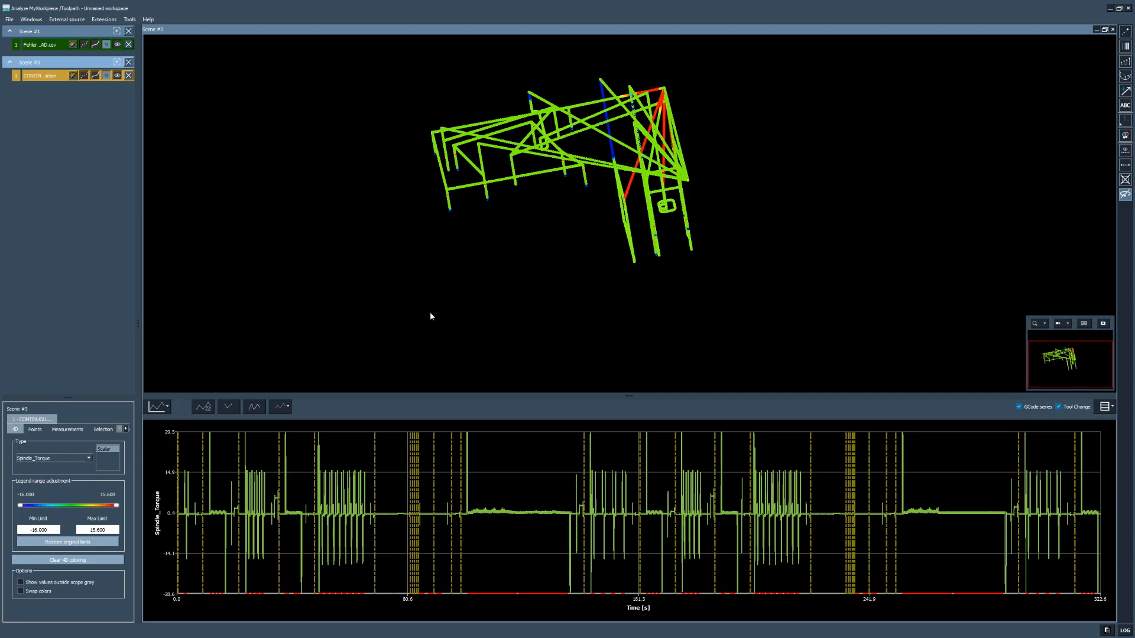
Step: Close both open scenes to leave an empty workspace
{"action": "left_click", "coordinate": [1113, 30]}
{"action": "left_click", "coordinate": [624, 30]}
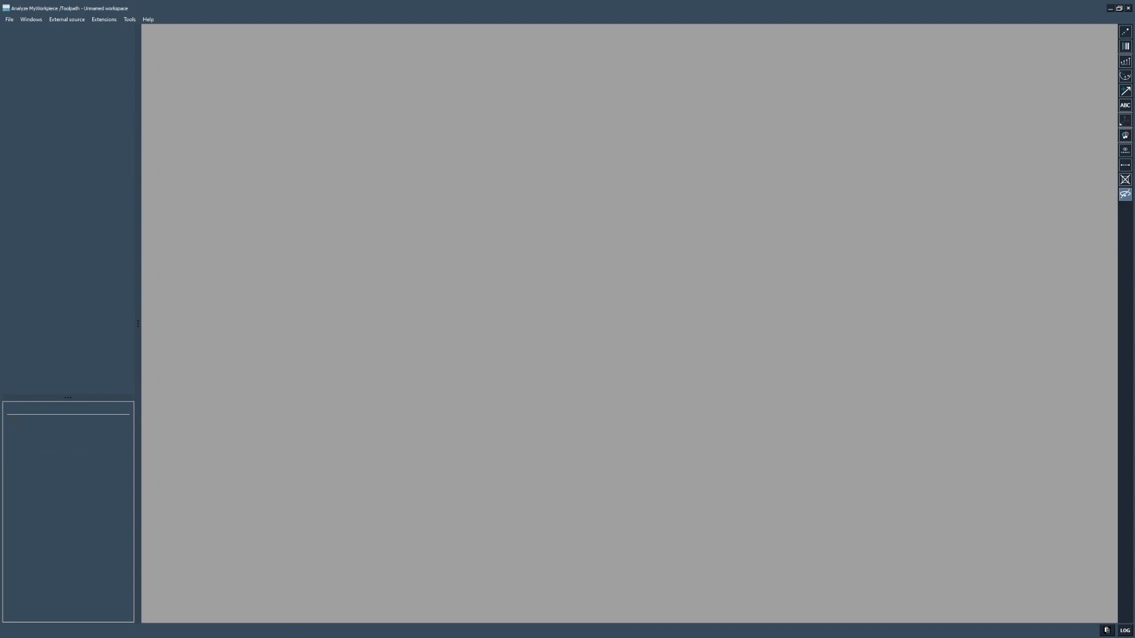
Step: Switch to the text editor and examine the sample CSV's header, time column and comma-separated data rows
{"action": "key", "text": "alt+Tab"}
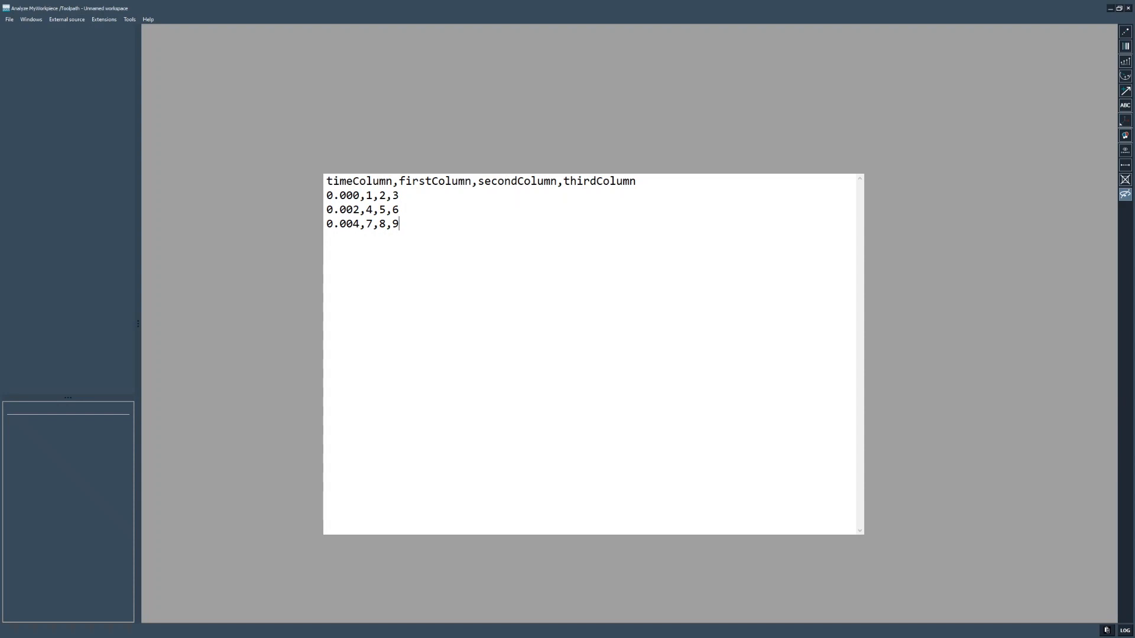
{"action": "double_click", "coordinate": [392, 181]}
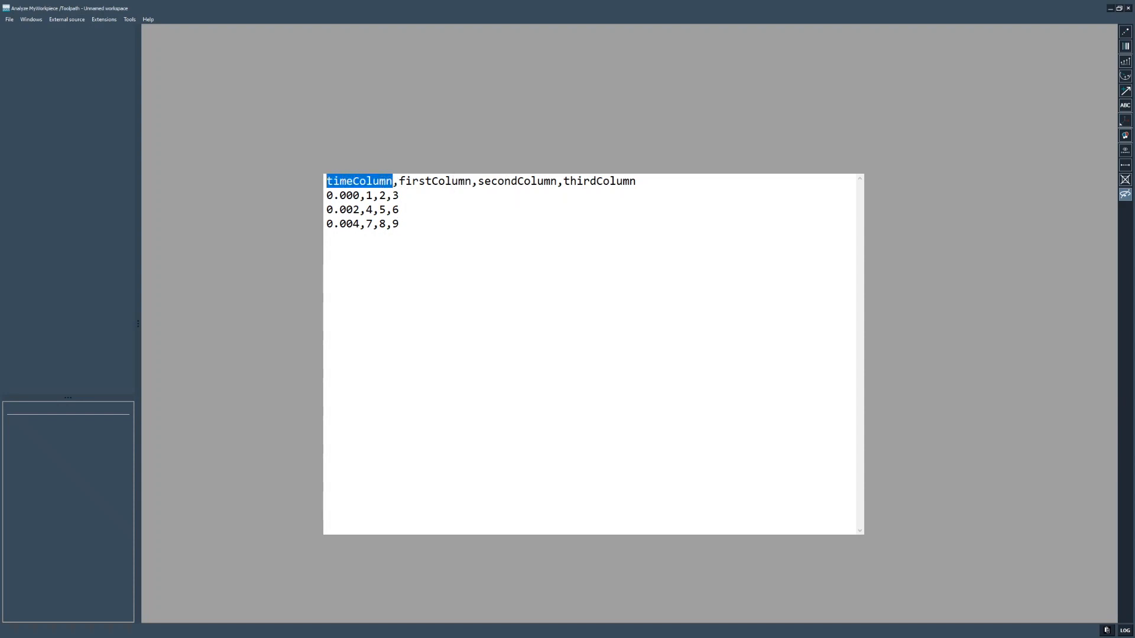
{"action": "left_click", "coordinate": [395, 181]}
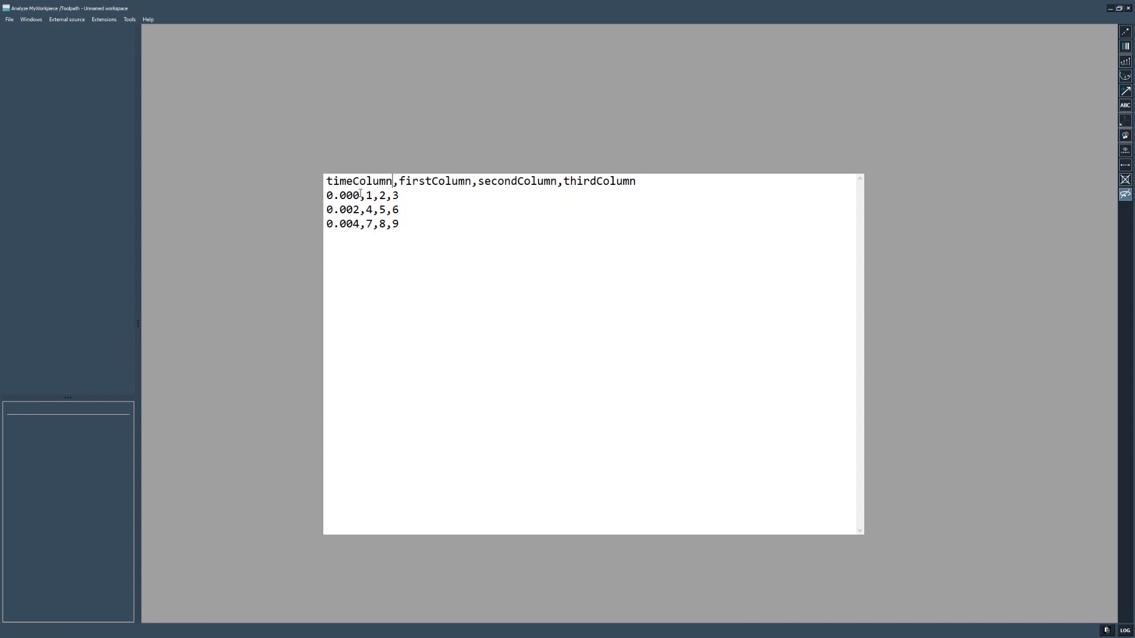
{"action": "left_click", "coordinate": [359, 224]}
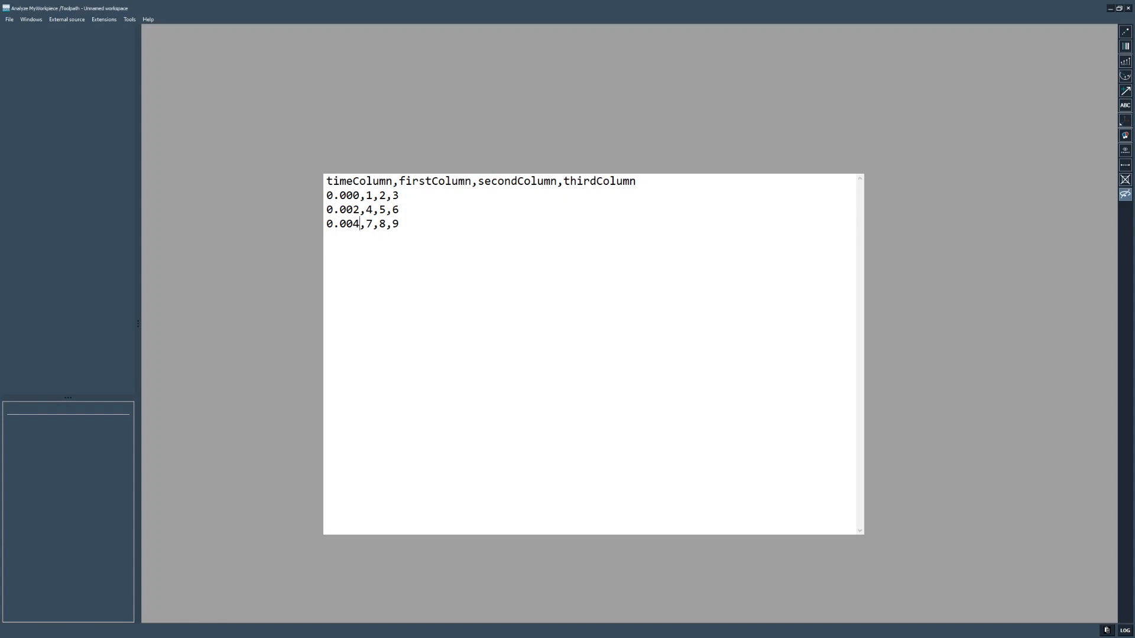
{"action": "left_click", "coordinate": [809, 219]}
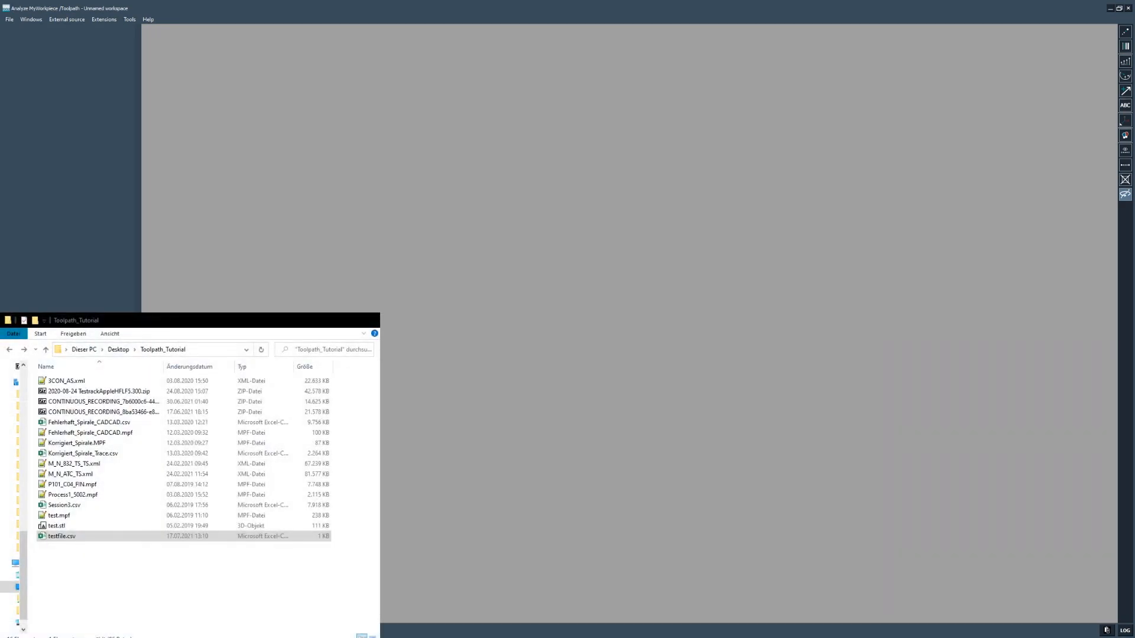
Step: Load testfile.csv from the Toolpath_Tutorial folder for trace import, setting timeColumn to Position and disabling all four column signals
{"action": "left_click_drag", "start_coordinate": [61, 537], "coordinate": [445, 318]}
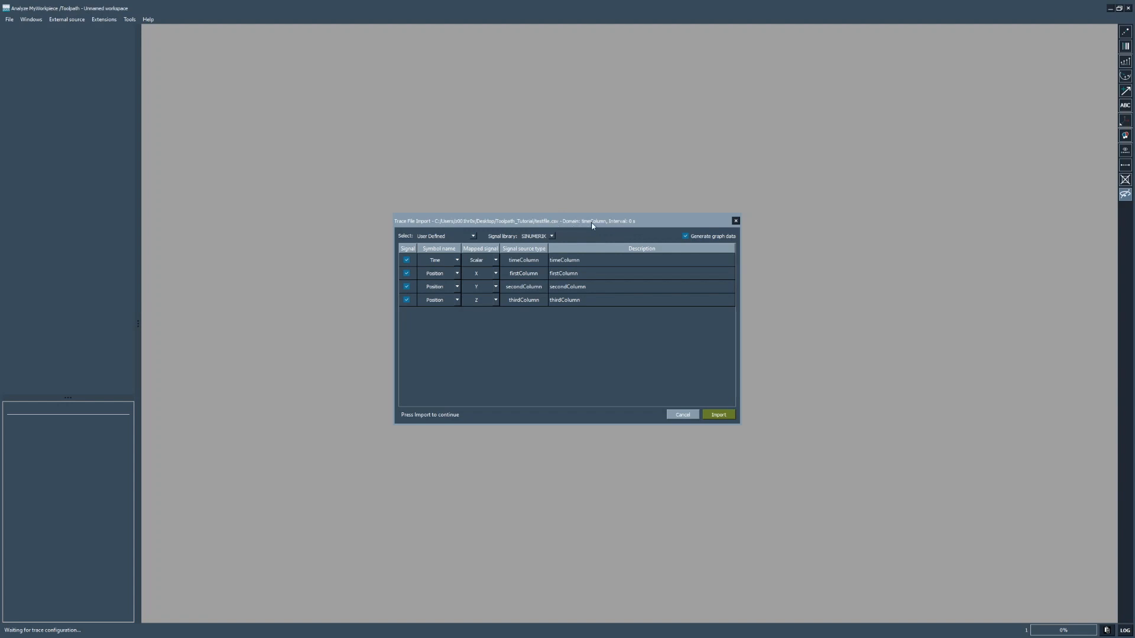
{"action": "left_click", "coordinate": [406, 300]}
{"action": "left_click", "coordinate": [406, 286]}
{"action": "left_click", "coordinate": [406, 273]}
{"action": "left_click", "coordinate": [456, 260]}
{"action": "left_click", "coordinate": [435, 269]}
{"action": "left_click", "coordinate": [406, 260]}
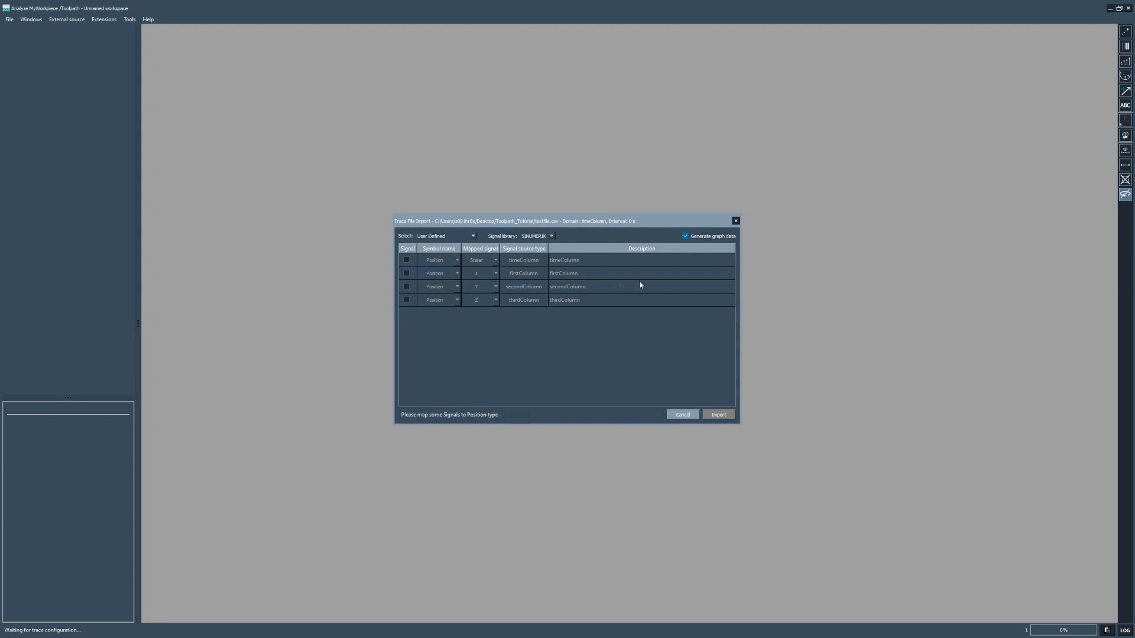
Step: Enable firstColumn, secondColumn and thirdColumn as the X, Y and Z position signals
{"action": "left_click", "coordinate": [406, 273]}
{"action": "left_click", "coordinate": [406, 286]}
{"action": "left_click", "coordinate": [407, 300]}
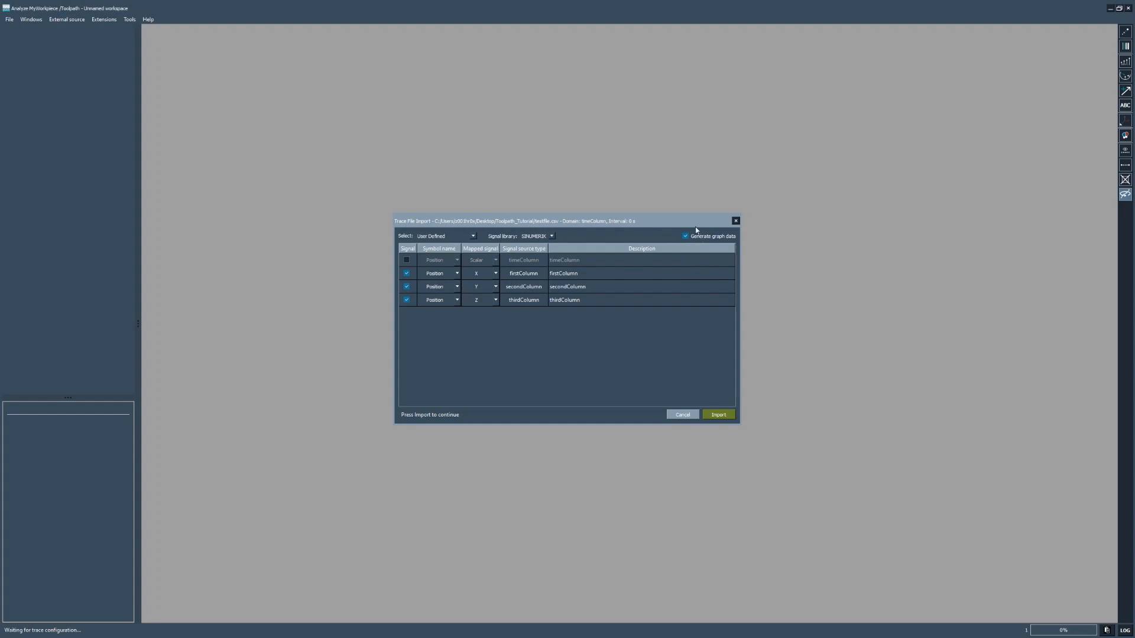
Step: Enable timeColumn as a scalar Time signal and import the trace with graph data
{"action": "left_click", "coordinate": [407, 261]}
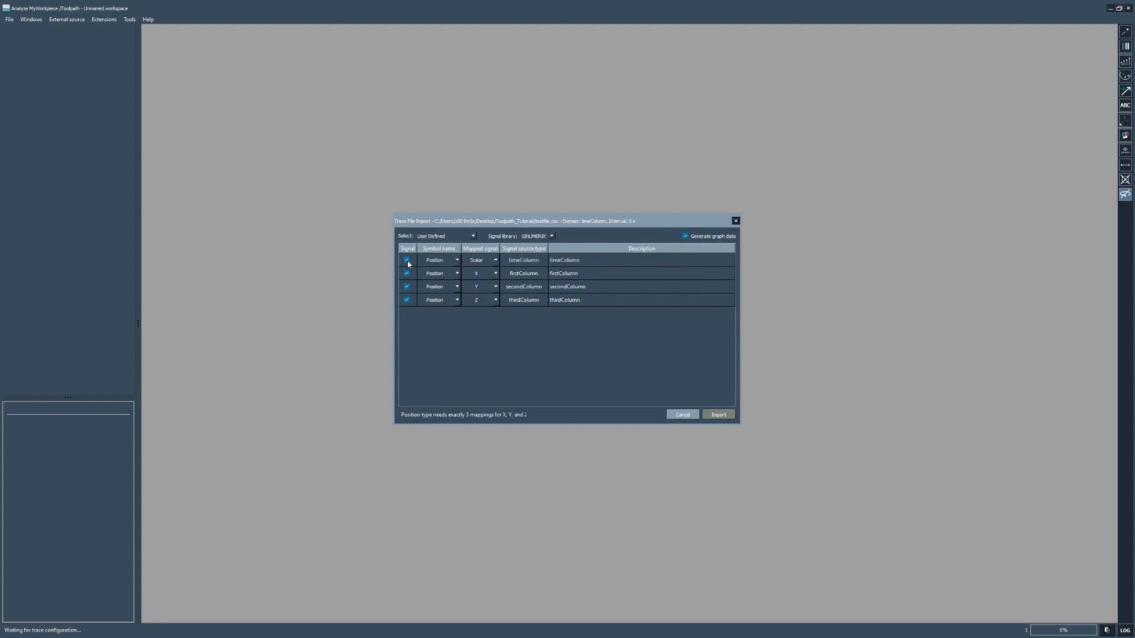
{"action": "left_click", "coordinate": [457, 260]}
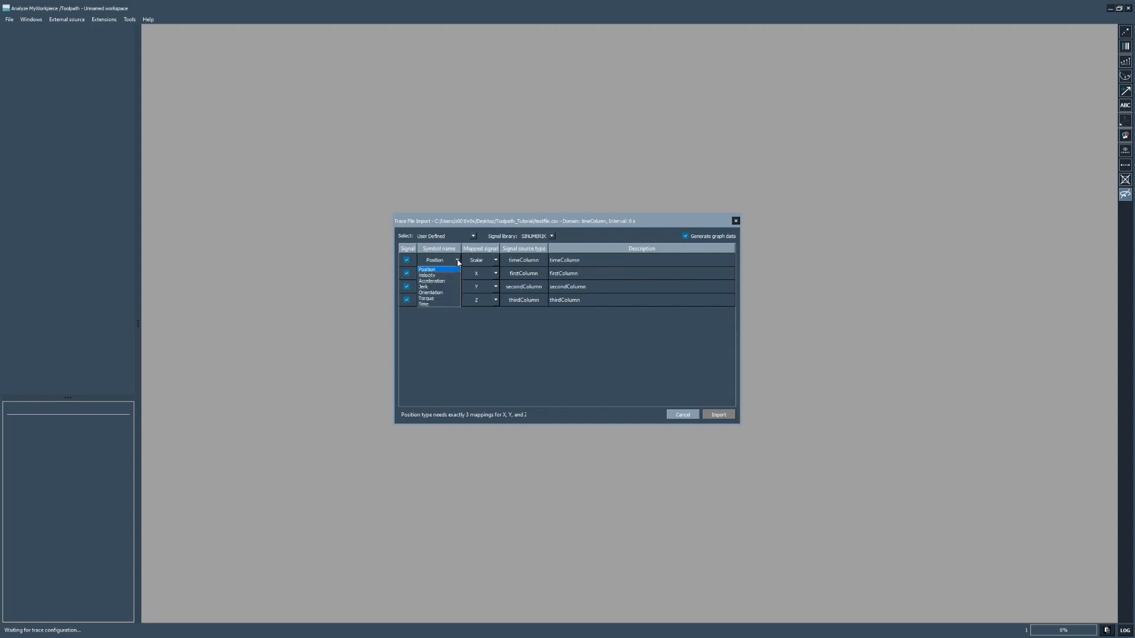
{"action": "left_click", "coordinate": [426, 305]}
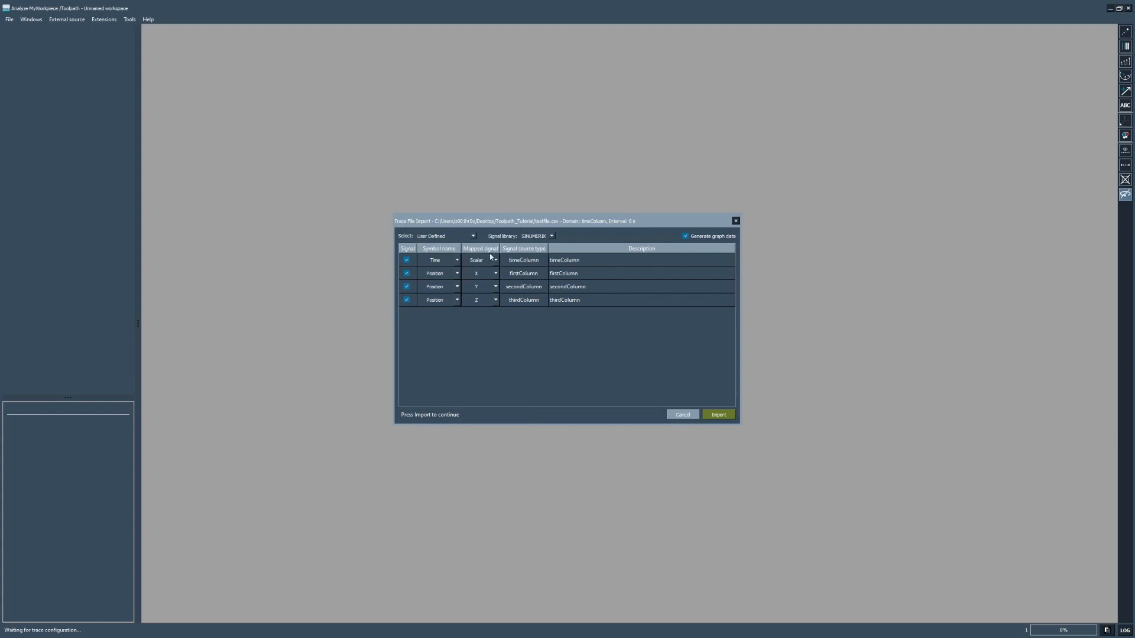
{"action": "left_click", "coordinate": [495, 260]}
{"action": "left_click", "coordinate": [476, 270]}
{"action": "left_click", "coordinate": [715, 417]}
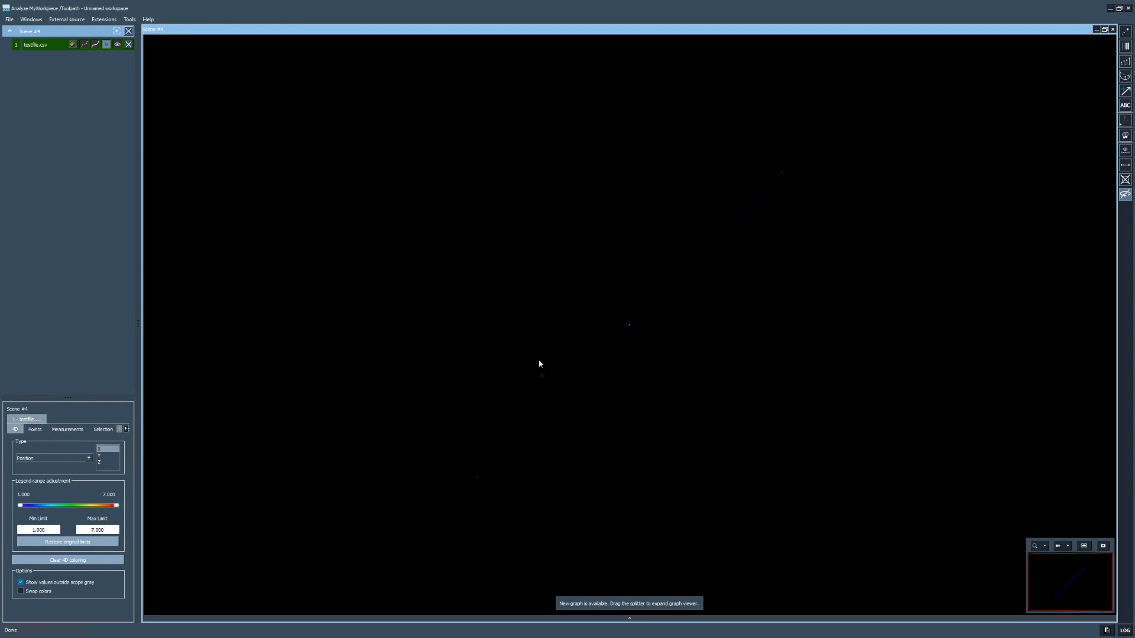
Step: Expand the graph viewer beneath the imported path and plot testfile.csv's X position over time
{"action": "left_click_drag", "start_coordinate": [577, 403], "coordinate": [962, 167]}
{"action": "left_click", "coordinate": [620, 622]}
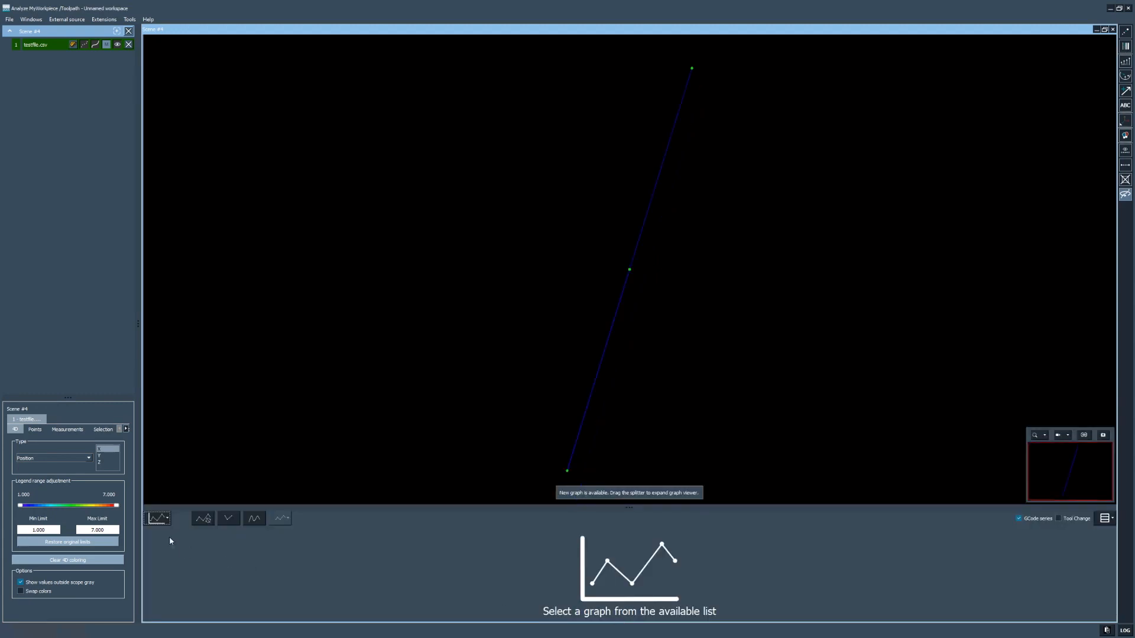
{"action": "left_click", "coordinate": [165, 519]}
{"action": "mouse_move", "coordinate": [177, 532]}
{"action": "left_click", "coordinate": [227, 532]}
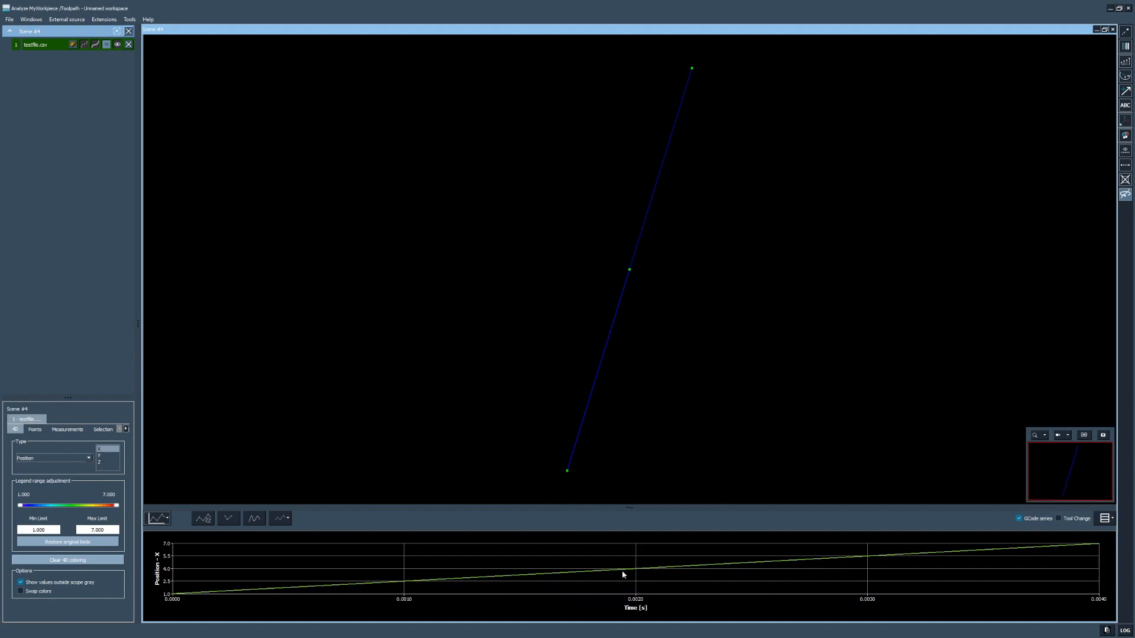
Step: Replace the X position graph with testfile.csv's calculated velocity graph
{"action": "left_click", "coordinate": [161, 519]}
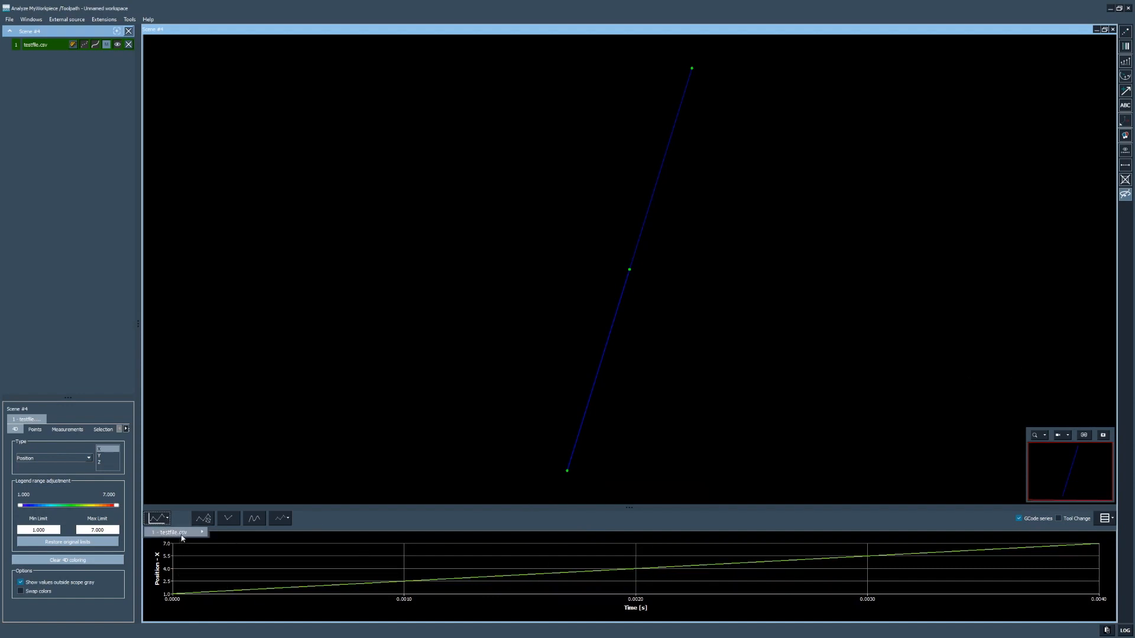
{"action": "mouse_move", "coordinate": [180, 532]}
{"action": "left_click", "coordinate": [247, 571]}
{"action": "left_click", "coordinate": [159, 518]}
{"action": "left_click", "coordinate": [264, 533]}
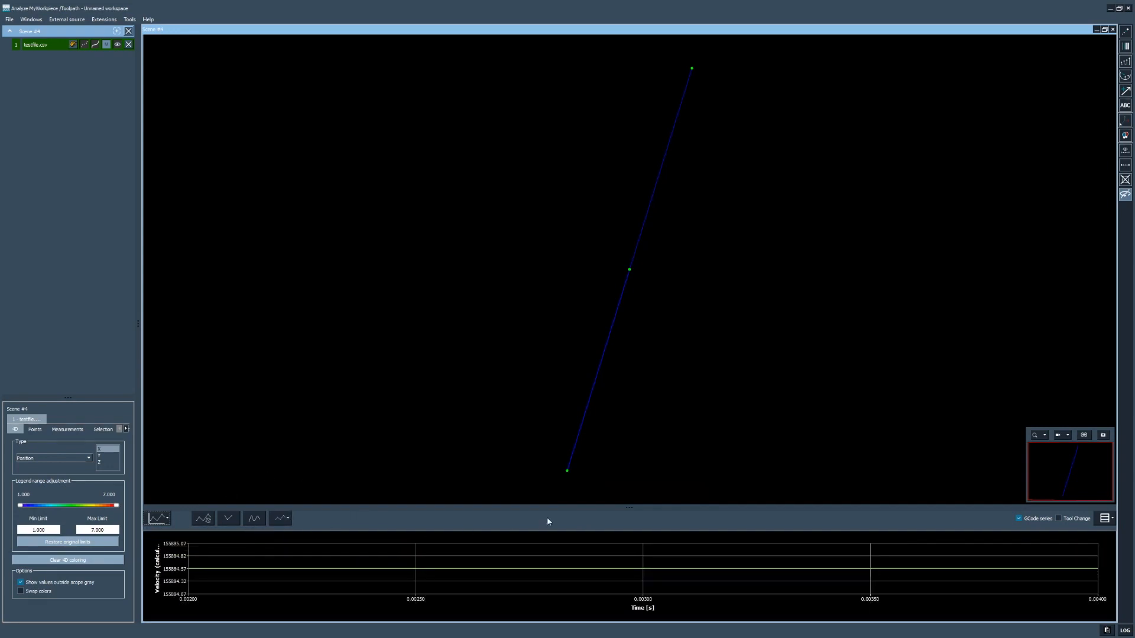
Step: Remove the calculated velocity graph from the graph viewer
{"action": "left_click", "coordinate": [159, 518]}
{"action": "mouse_move", "coordinate": [177, 532]}
{"action": "left_click", "coordinate": [230, 571]}
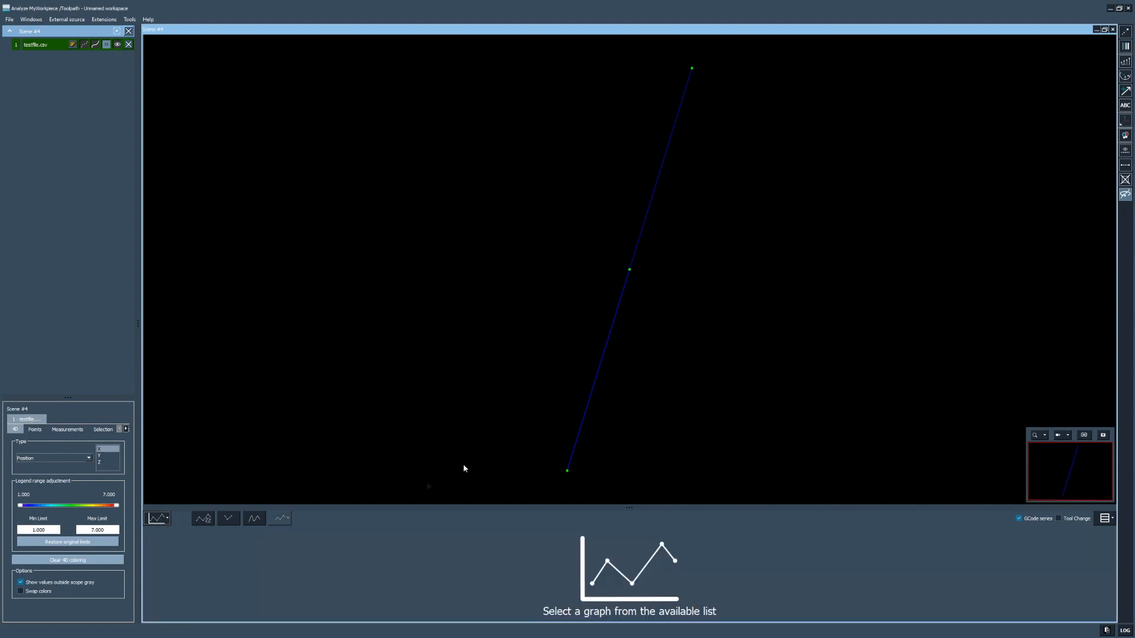